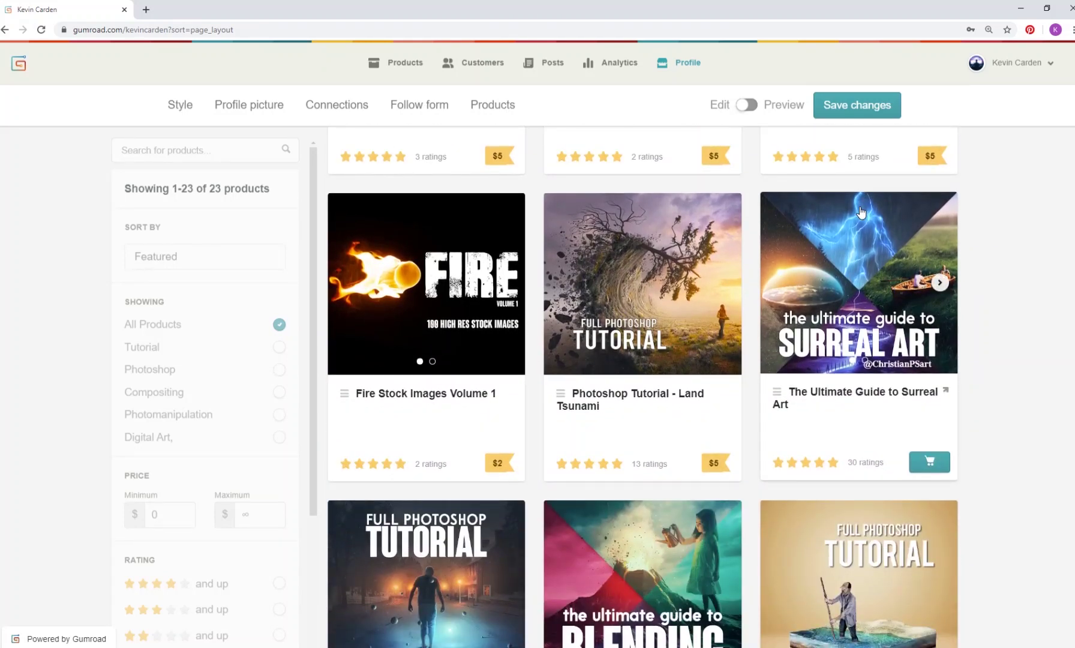
scroll(861, 210, down, 6)
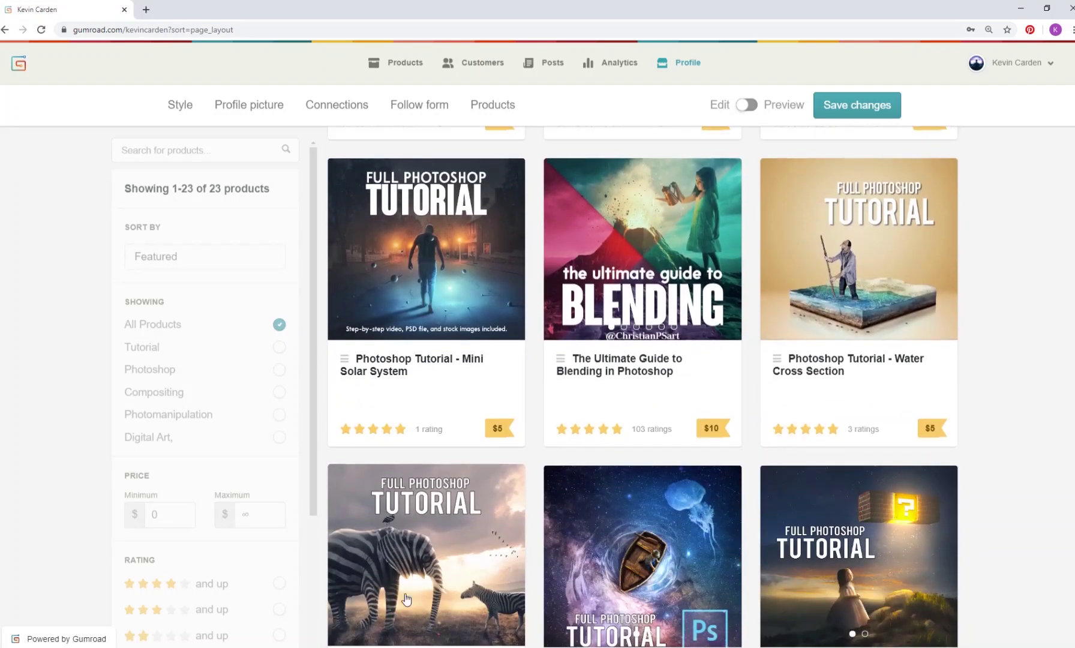
scroll(541, 554, up, 4)
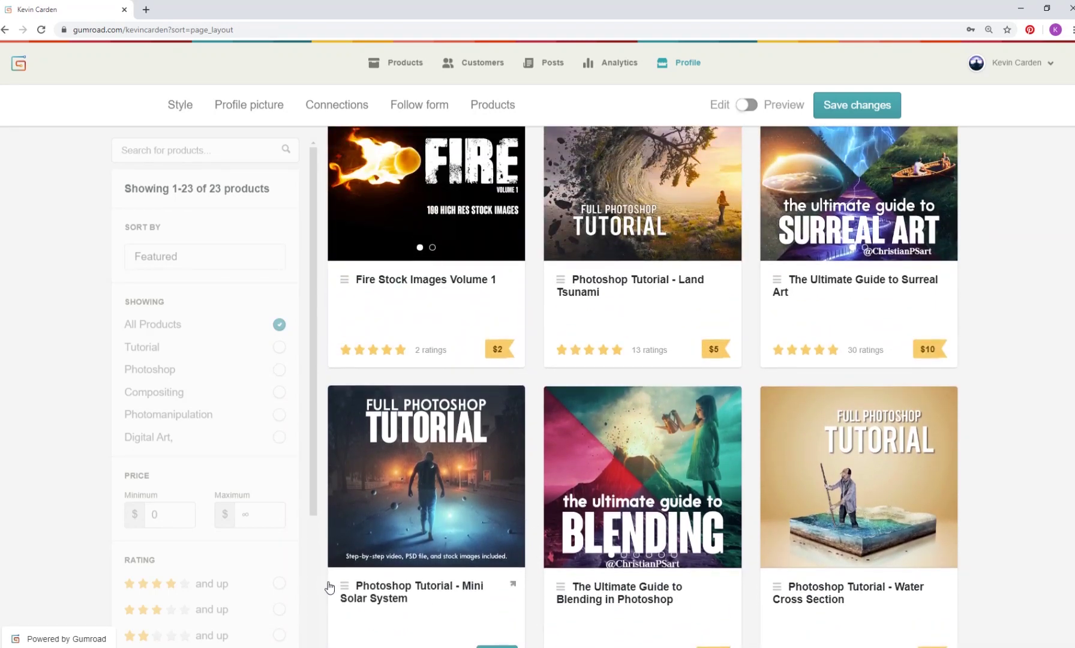
scroll(624, 509, down, 4)
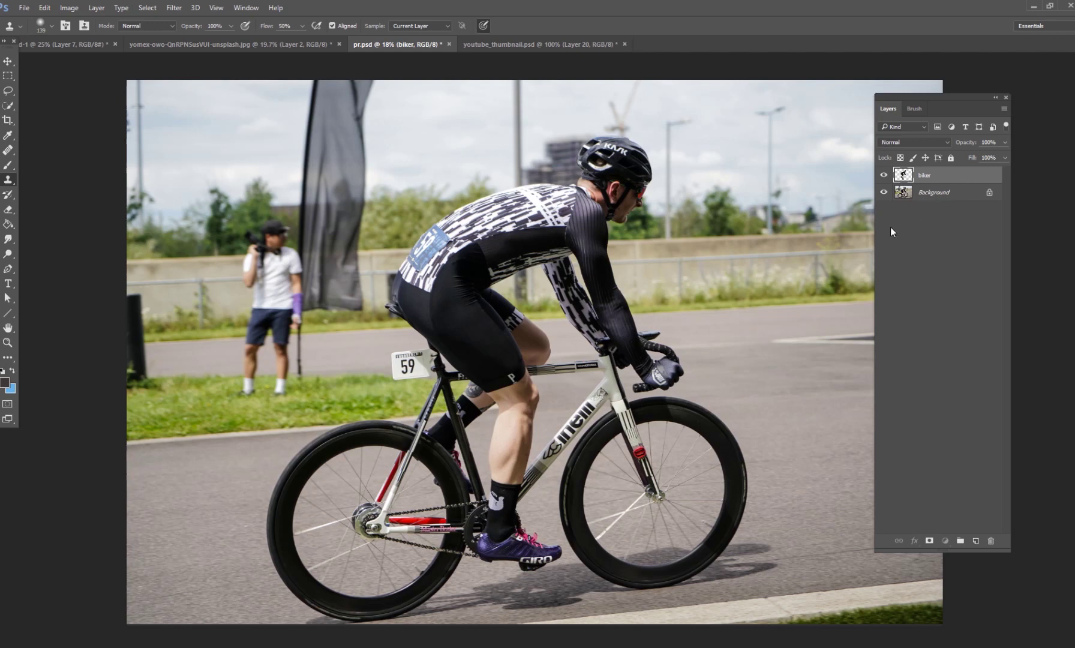
- Try moving the cut-out rider on the biker layer away from the original photo, and undo the move
click(932, 191)
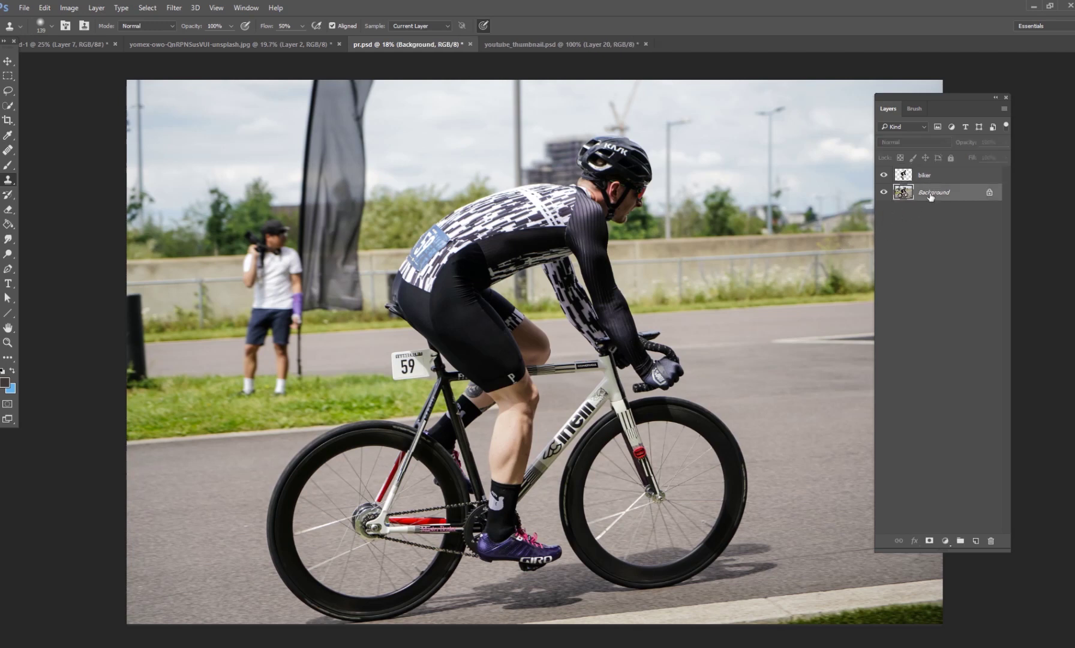
click(927, 178)
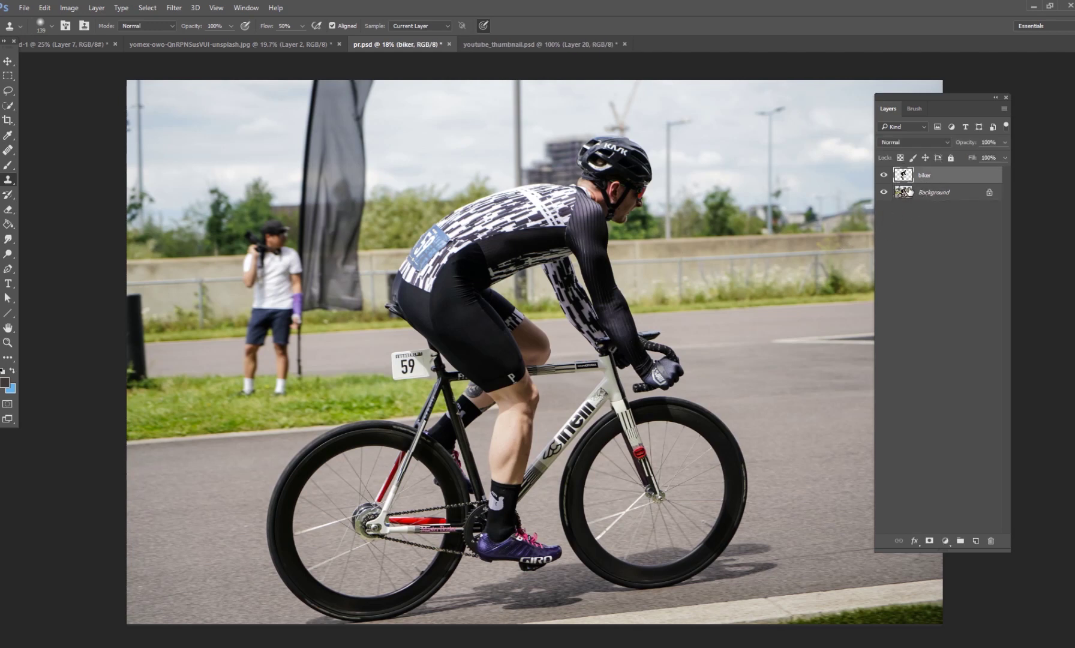
click(8, 61)
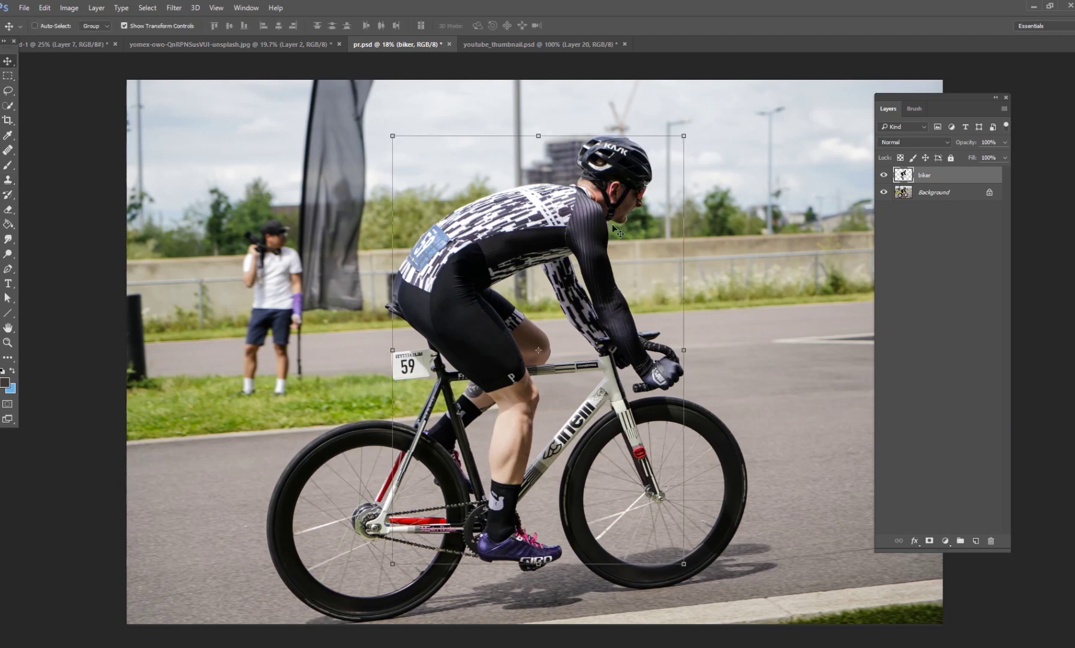
drag(633, 307, 801, 295)
drag(712, 308, 347, 333)
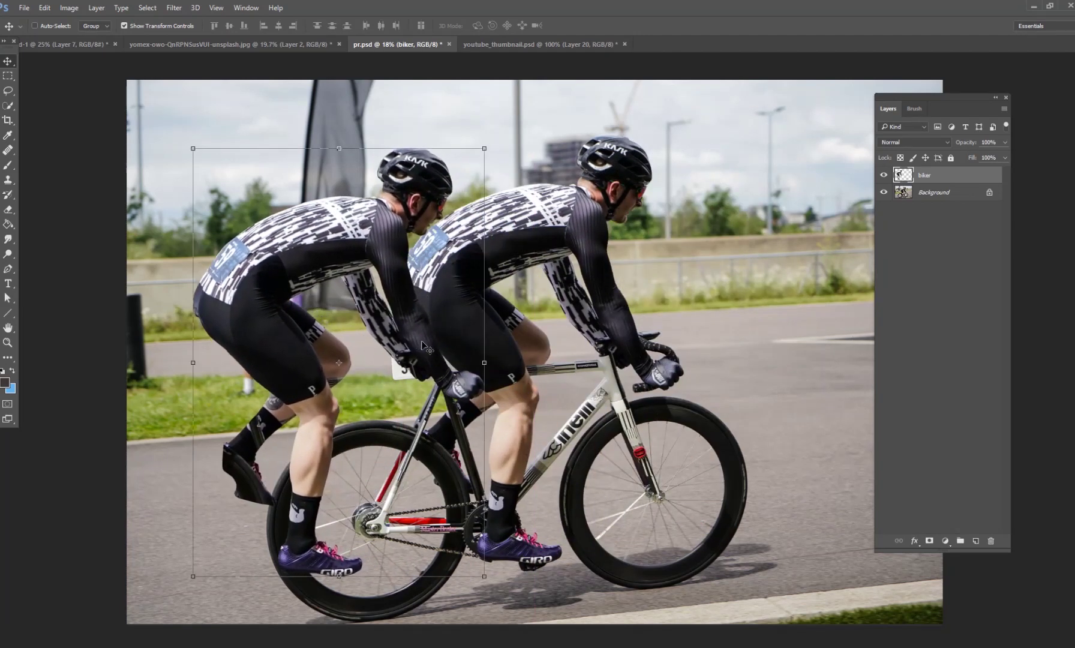
drag(423, 341, 418, 337)
key(ctrl+z)
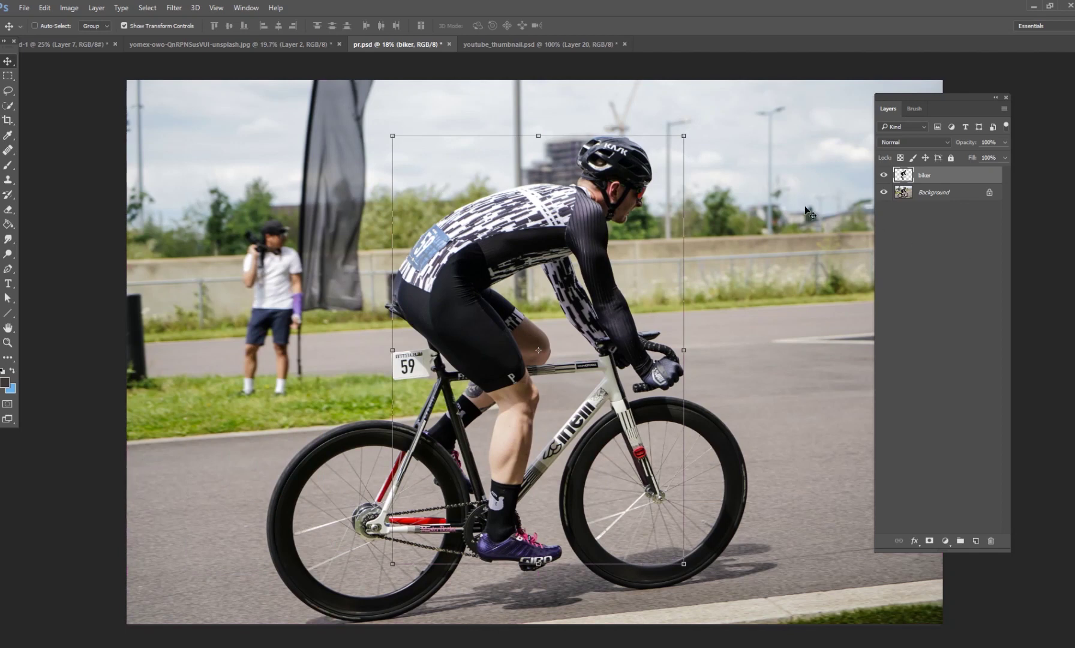
- Duplicate the Background layer beneath the biker layer
click(933, 193)
key(ctrl+j)
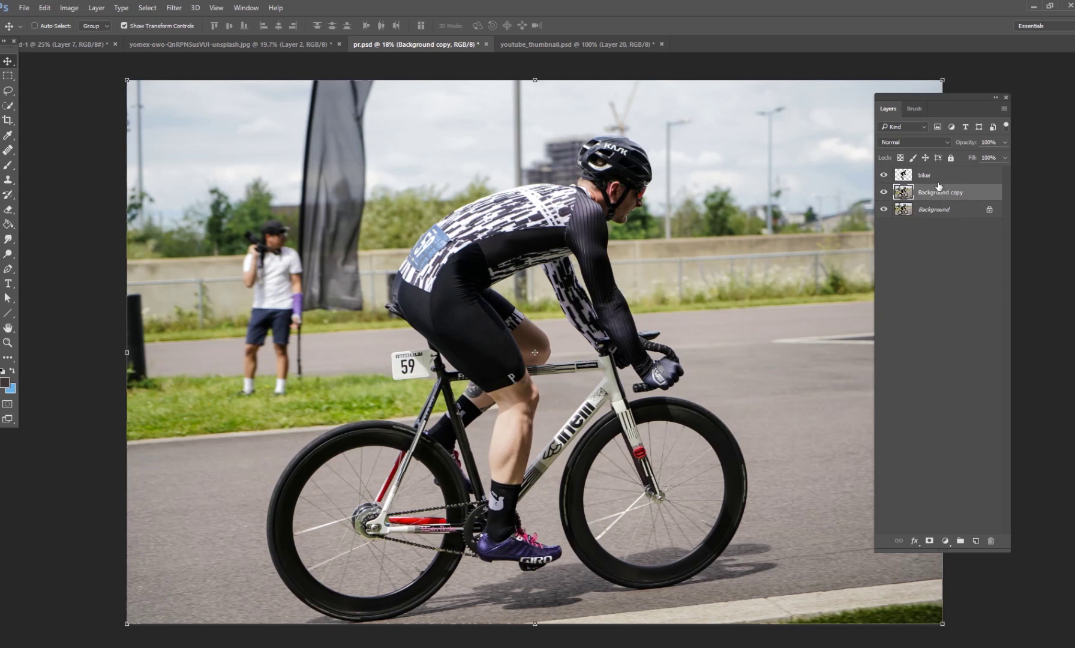
- Set up the Clone Stamp with a 495 px soft brush and 100% flow for retouching the duplicated background layer
key(ctrl+plus)
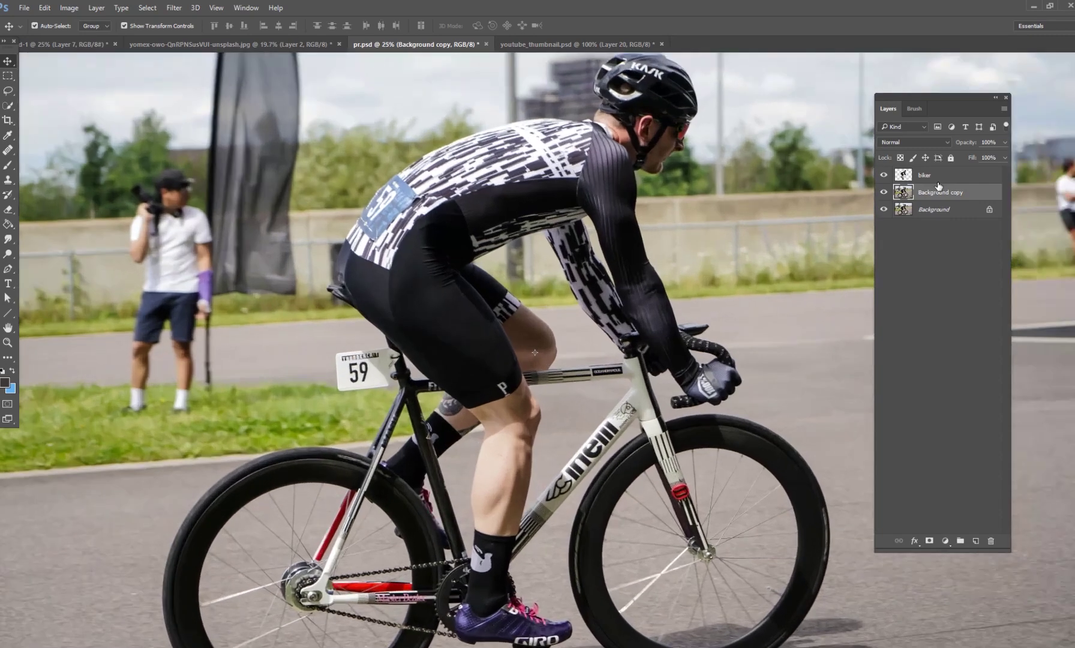
drag(719, 413, 543, 302)
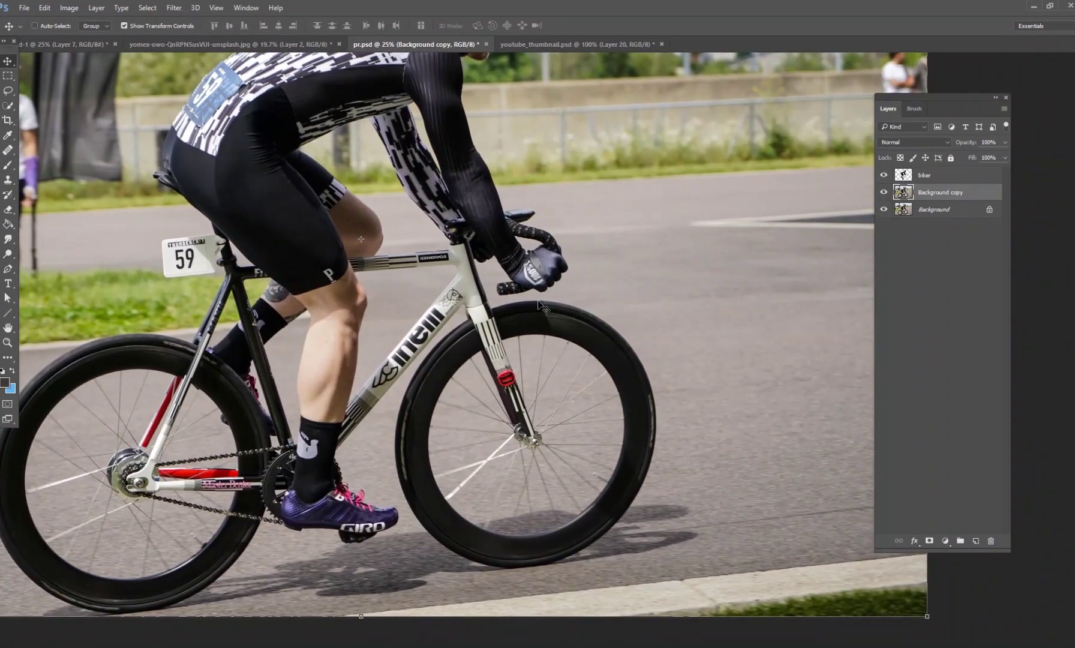
key(ctrl+plus)
key(ctrl+minus)
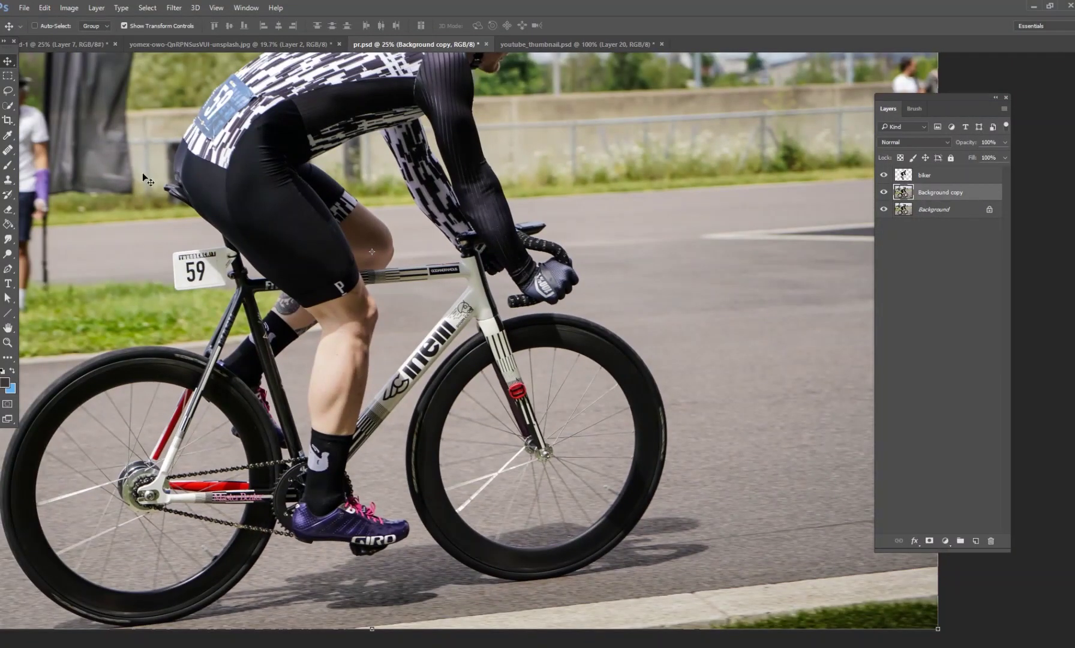
click(8, 180)
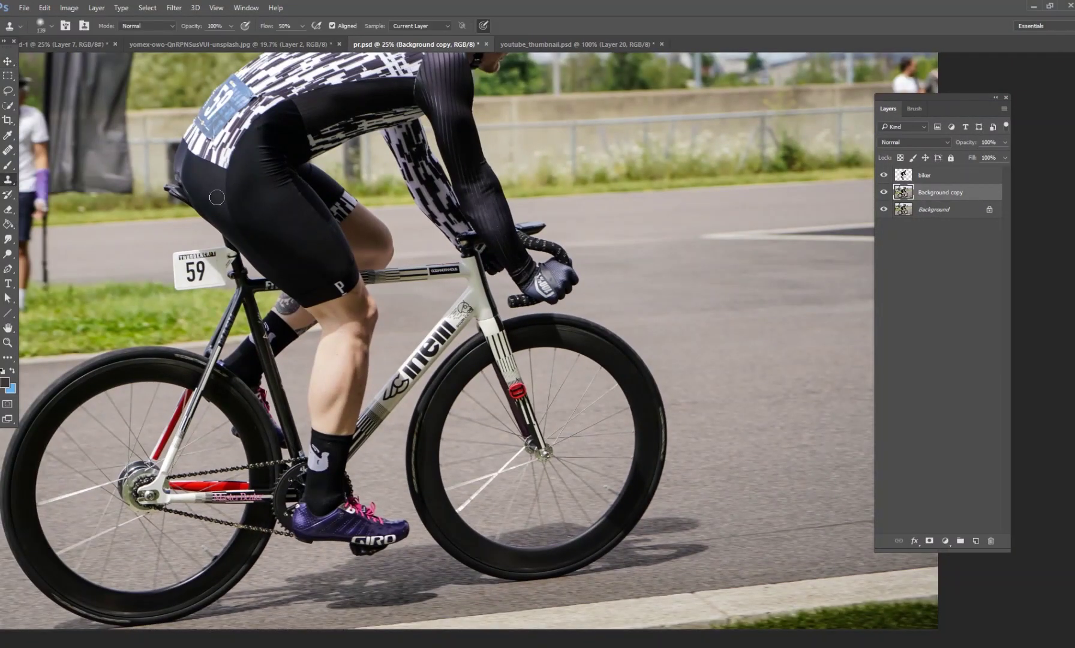
right_click(655, 303)
drag(761, 325, 773, 324)
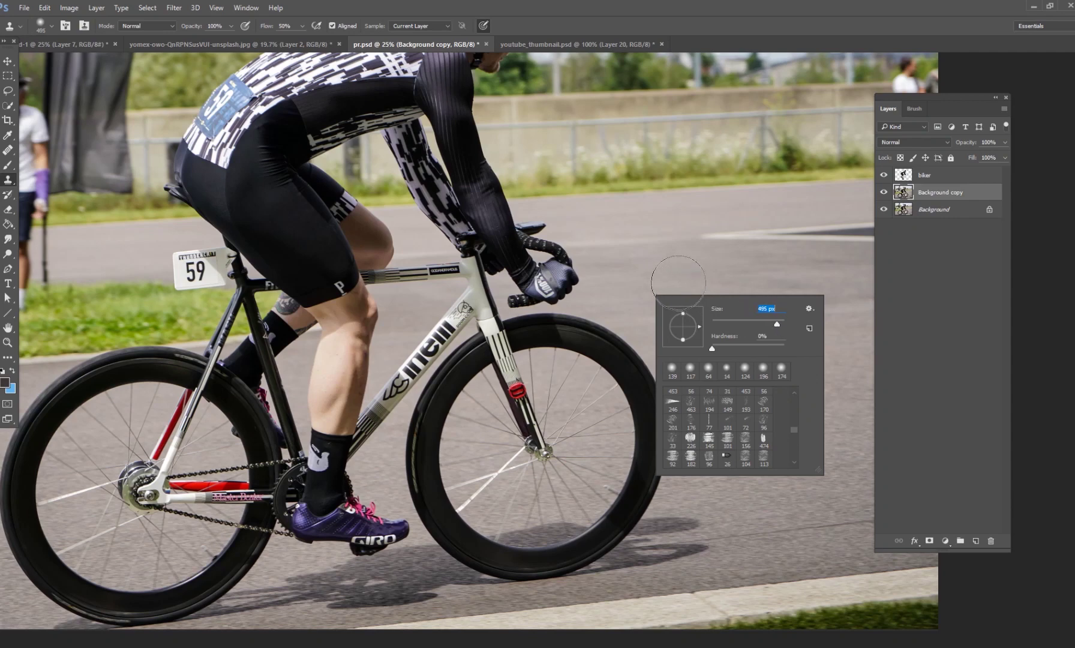
key(space)
click(688, 258)
click(542, 245)
drag(714, 319, 632, 259)
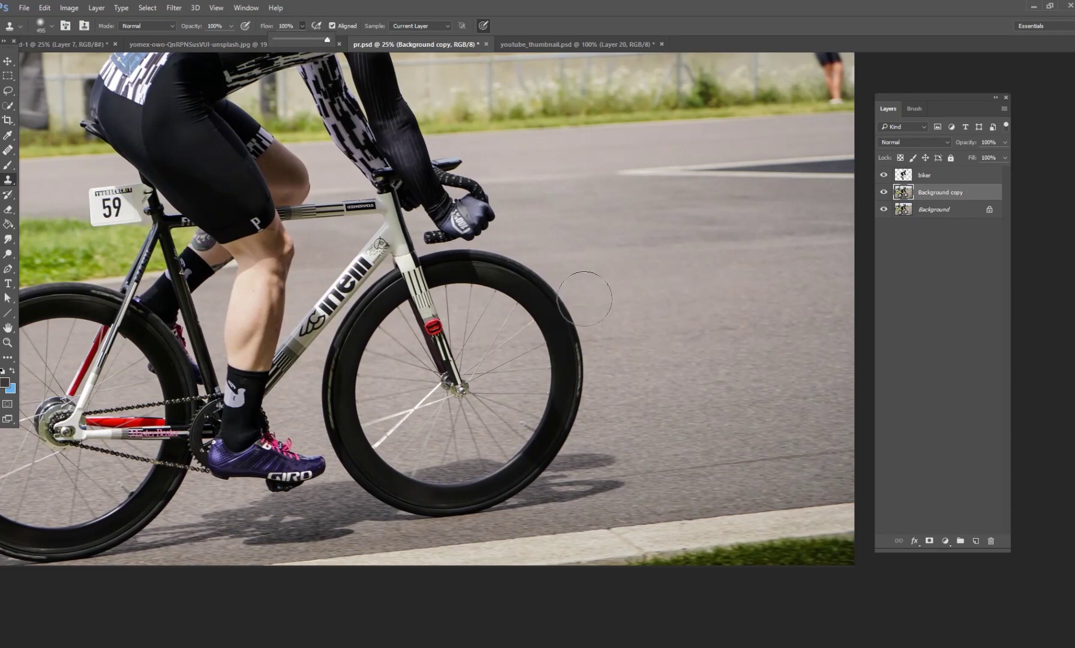
drag(476, 335, 518, 385)
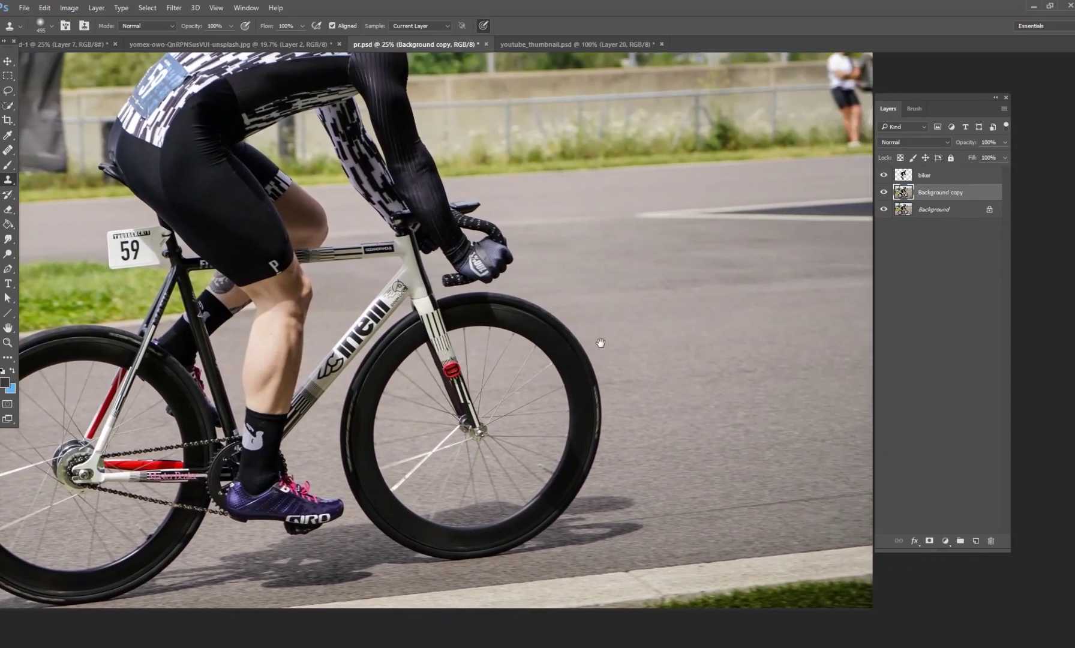
drag(431, 374, 534, 359)
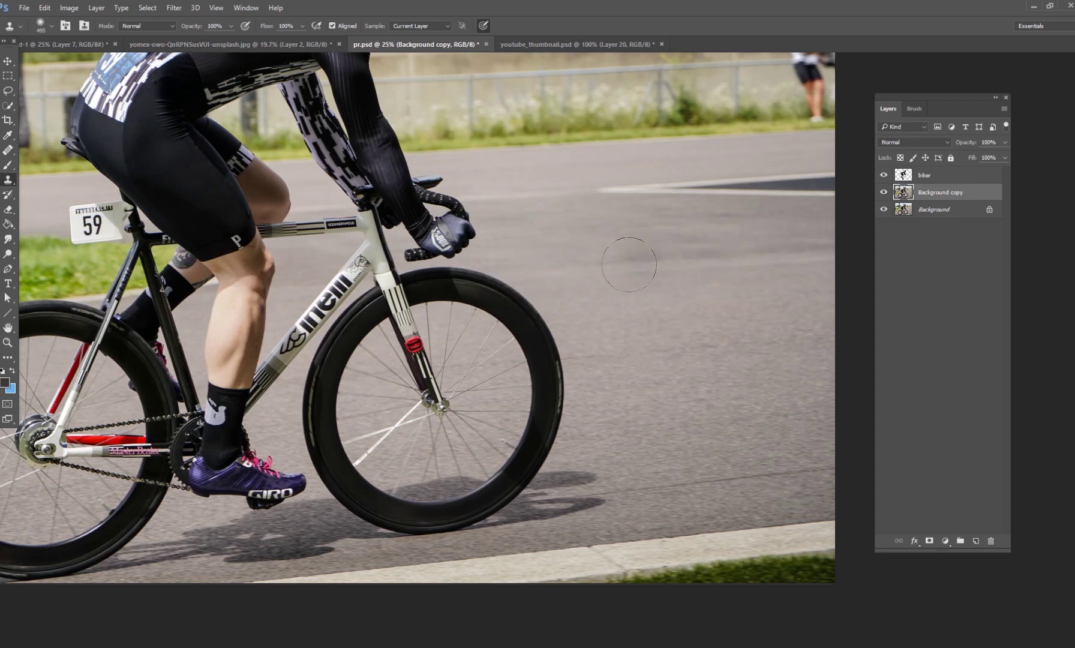
- Clone clean asphalt over the bike's front wheel, fork and handlebars, and blend the hard seam along the wheel's front edge
alt+click(737, 263)
mouse_move(472, 274)
mouse_down()
mouse_move(508, 274)
mouse_move(408, 287)
mouse_move(530, 291)
mouse_move(404, 289)
mouse_move(424, 275)
mouse_move(488, 301)
mouse_move(526, 349)
mouse_move(563, 372)
mouse_move(543, 420)
mouse_move(516, 423)
mouse_move(470, 401)
mouse_move(467, 365)
mouse_move(427, 365)
mouse_move(426, 340)
mouse_move(397, 315)
mouse_move(349, 319)
mouse_move(347, 303)
mouse_move(364, 287)
mouse_move(347, 275)
mouse_move(429, 265)
mouse_move(375, 234)
mouse_move(355, 244)
mouse_move(454, 225)
mouse_move(432, 237)
mouse_up()
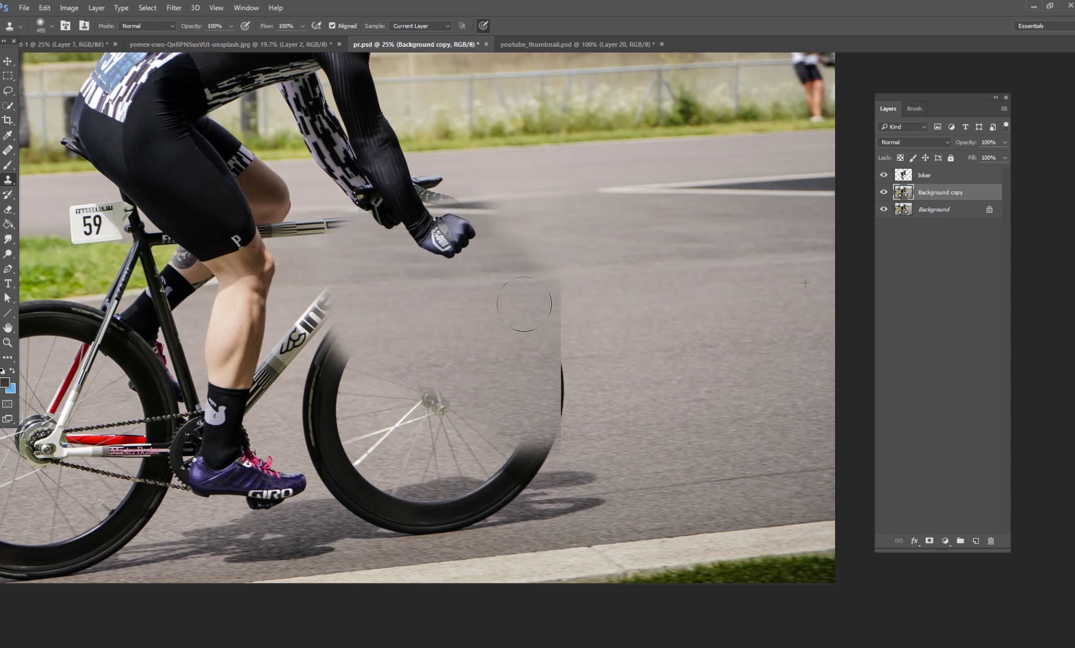
mouse_move(555, 417)
mouse_down()
mouse_move(369, 421)
mouse_move(356, 412)
mouse_move(358, 388)
mouse_move(329, 393)
mouse_move(351, 488)
mouse_move(389, 477)
mouse_move(456, 483)
mouse_move(529, 432)
mouse_up()
mouse_move(403, 434)
mouse_down()
mouse_move(338, 389)
mouse_move(316, 402)
mouse_move(470, 421)
mouse_up()
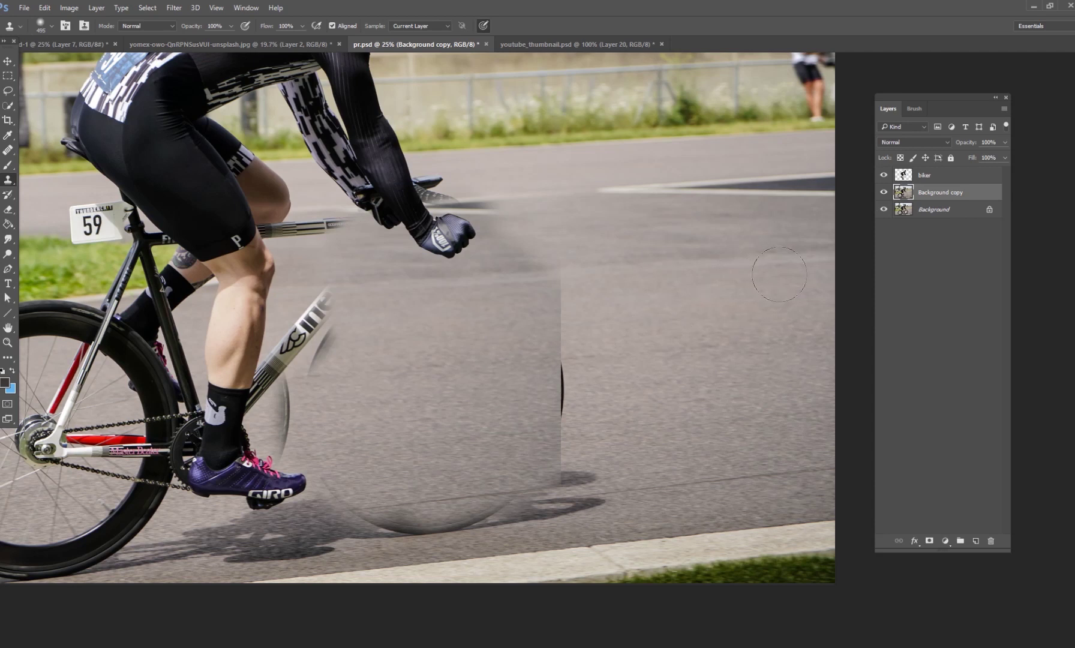
alt+click(735, 261)
drag(561, 275, 569, 465)
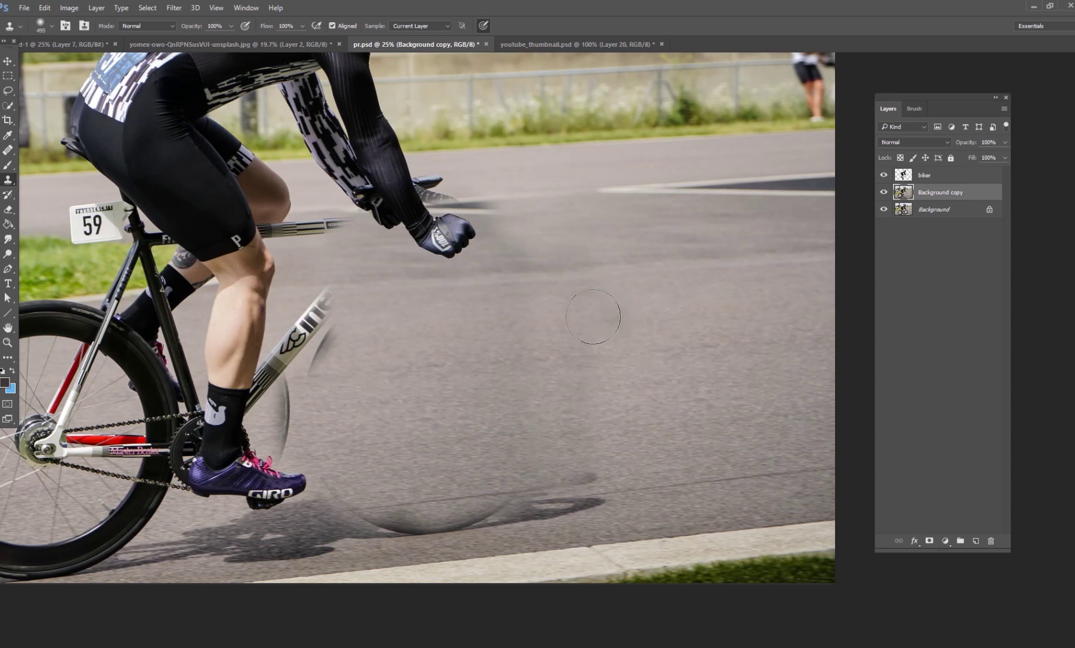
- Enlarge the clone brush to 600 px and clone road over the front wheel's lower edge and the shadow ahead of it
right_click(585, 250)
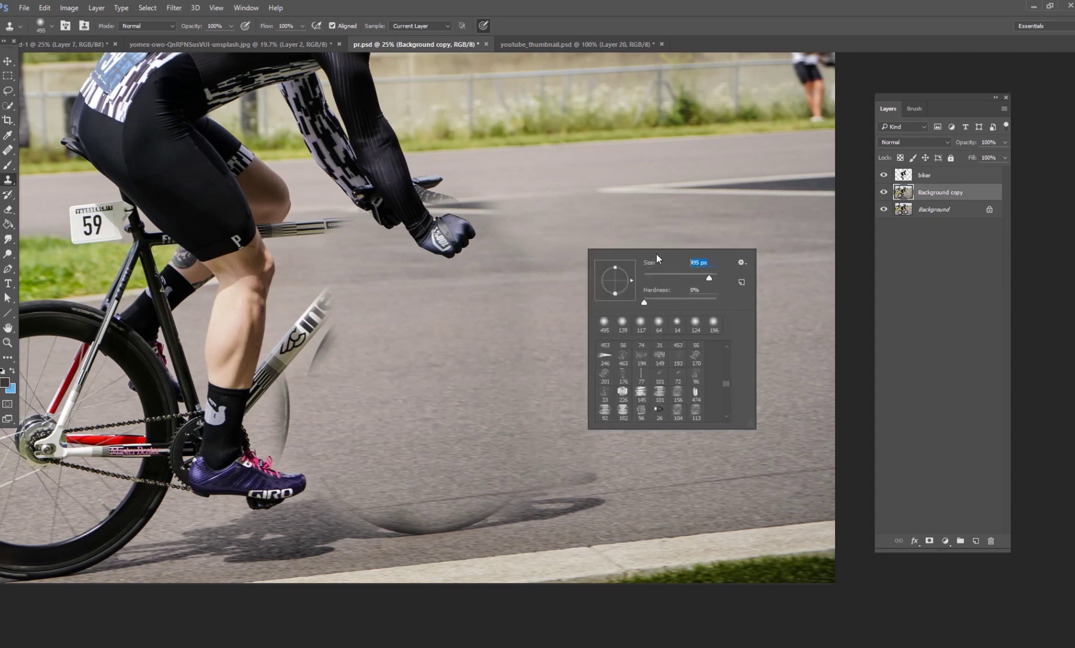
text(600)
key(Return)
drag(572, 422, 547, 321)
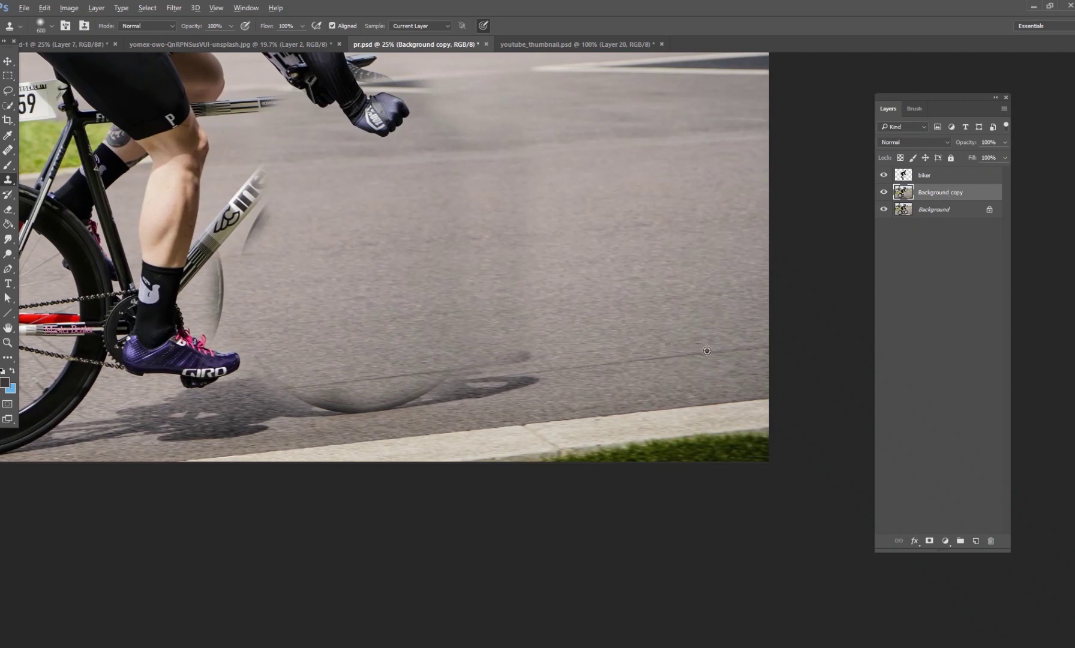
alt+click(687, 356)
drag(475, 405, 507, 384)
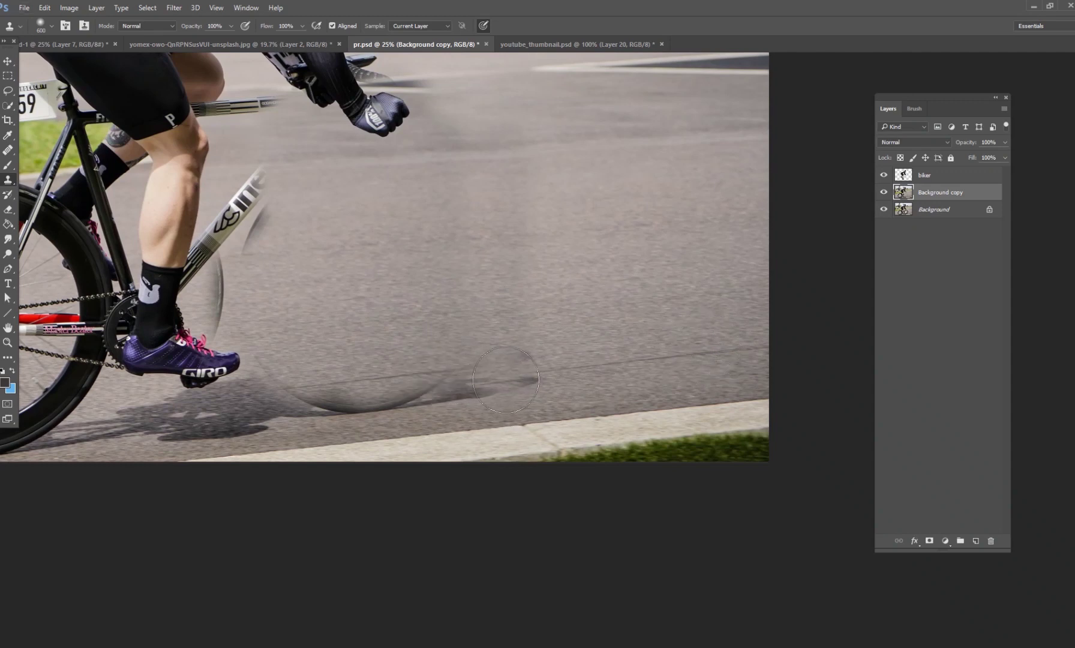
mouse_move(505, 371)
mouse_down()
mouse_move(378, 378)
mouse_move(487, 366)
mouse_up()
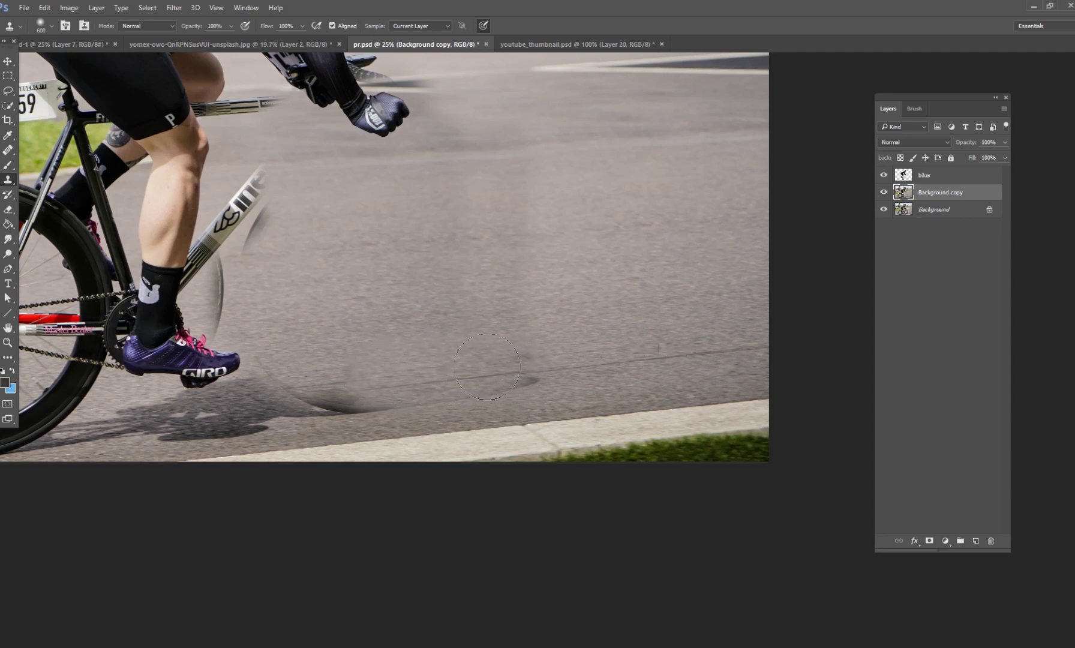
mouse_move(412, 381)
mouse_down()
mouse_move(327, 397)
mouse_move(360, 401)
mouse_up()
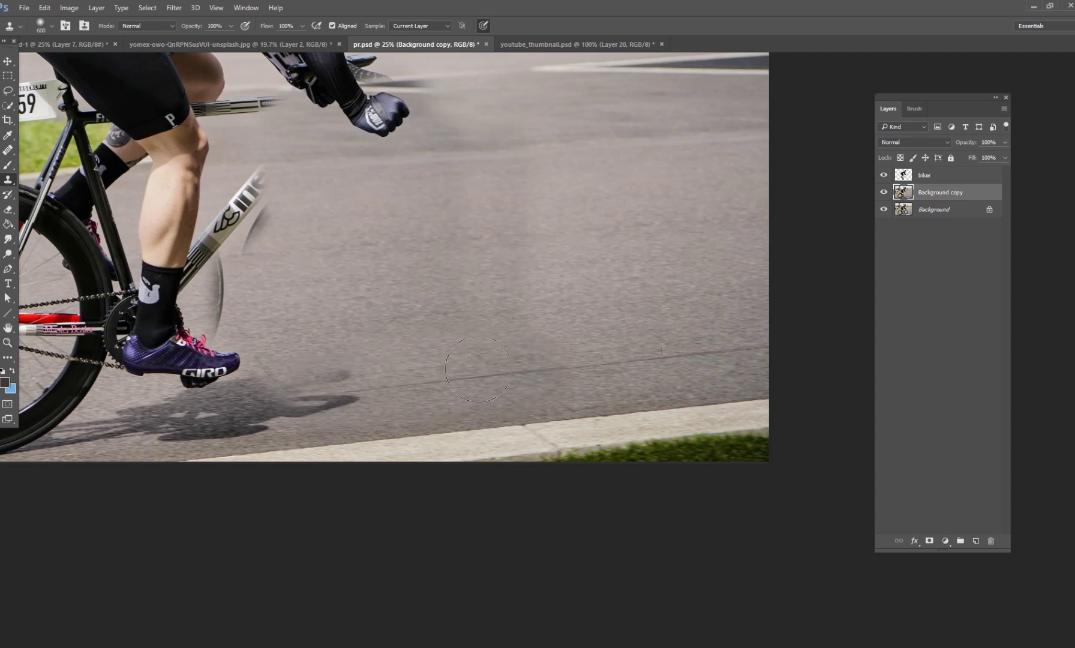
- Undo the misplaced stroke ahead of the glove and clone road over the leftover handlebar, reducing the brush to 130 px
drag(475, 330, 640, 364)
drag(653, 290, 557, 391)
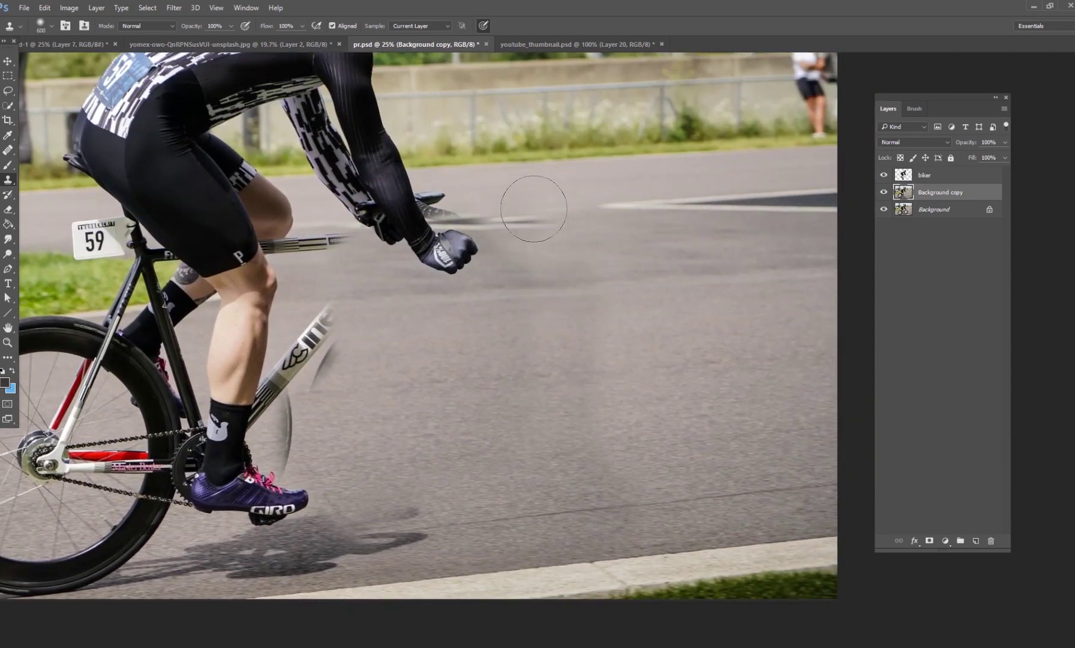
key(ctrl+z)
right_click(651, 207)
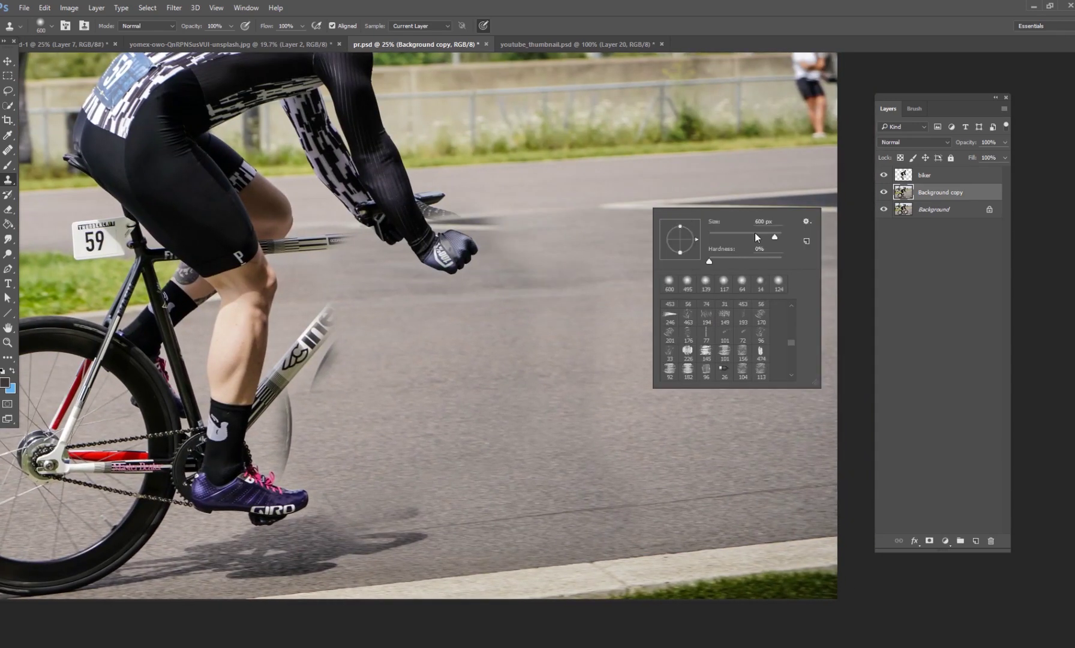
drag(772, 238, 767, 237)
alt+click(552, 191)
alt+click(552, 190)
mouse_move(453, 221)
mouse_down()
mouse_move(523, 220)
mouse_move(433, 240)
mouse_move(417, 234)
mouse_move(444, 207)
mouse_up()
right_click(535, 183)
drag(647, 210, 638, 210)
key(Return)
drag(427, 193, 474, 189)
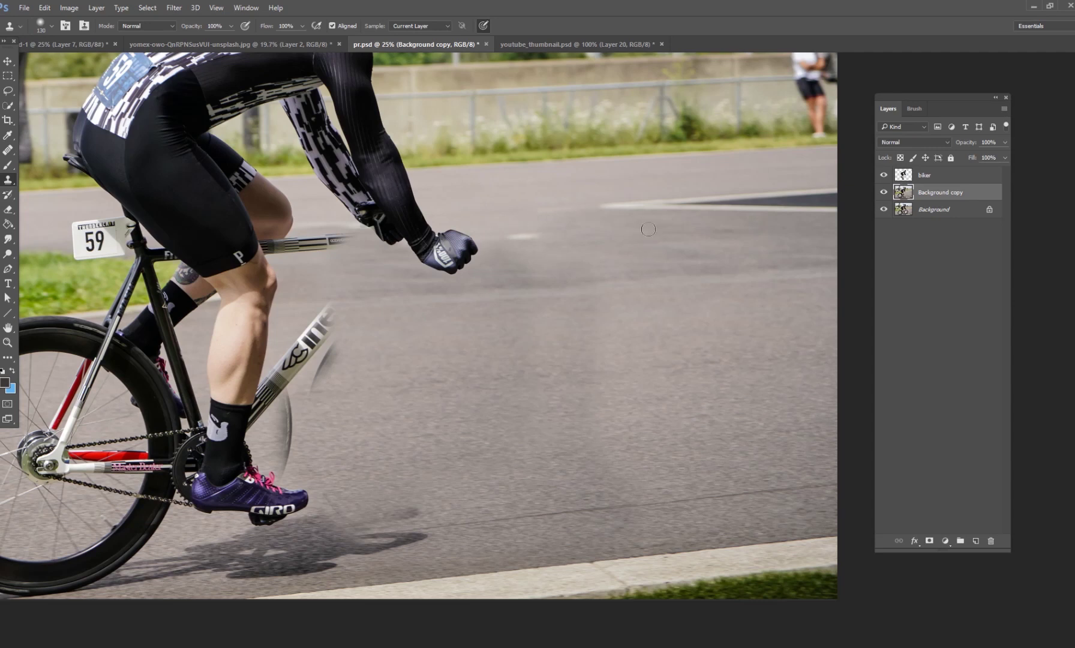
- Clone asphalt over the light smudge ahead of the rider's glove with a 165 px brush
right_click(609, 248)
drag(709, 271, 713, 272)
alt+click(602, 237)
drag(528, 236, 496, 235)
- Lower the clone flow to 52%, enlarge the brush to about 291 px, and clone road over the remaining down tube and front-wheel edge
click(301, 26)
drag(279, 41, 276, 41)
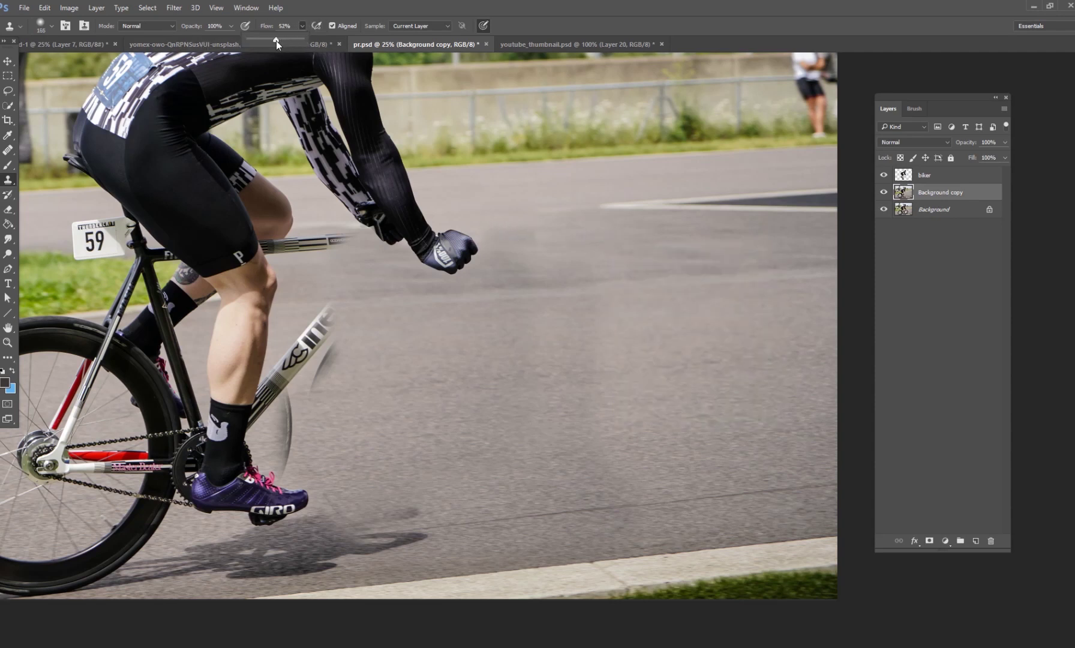
right_click(611, 244)
drag(720, 272, 725, 271)
key(Return)
drag(423, 307, 592, 359)
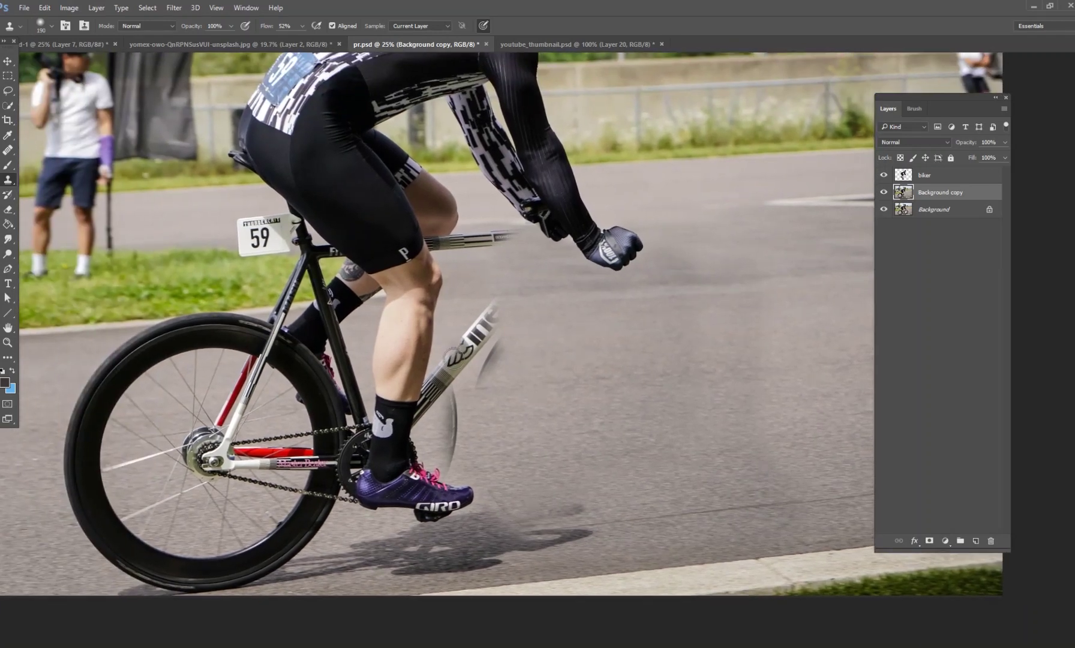
alt+click(701, 374)
right_click(540, 370)
drag(648, 383, 671, 394)
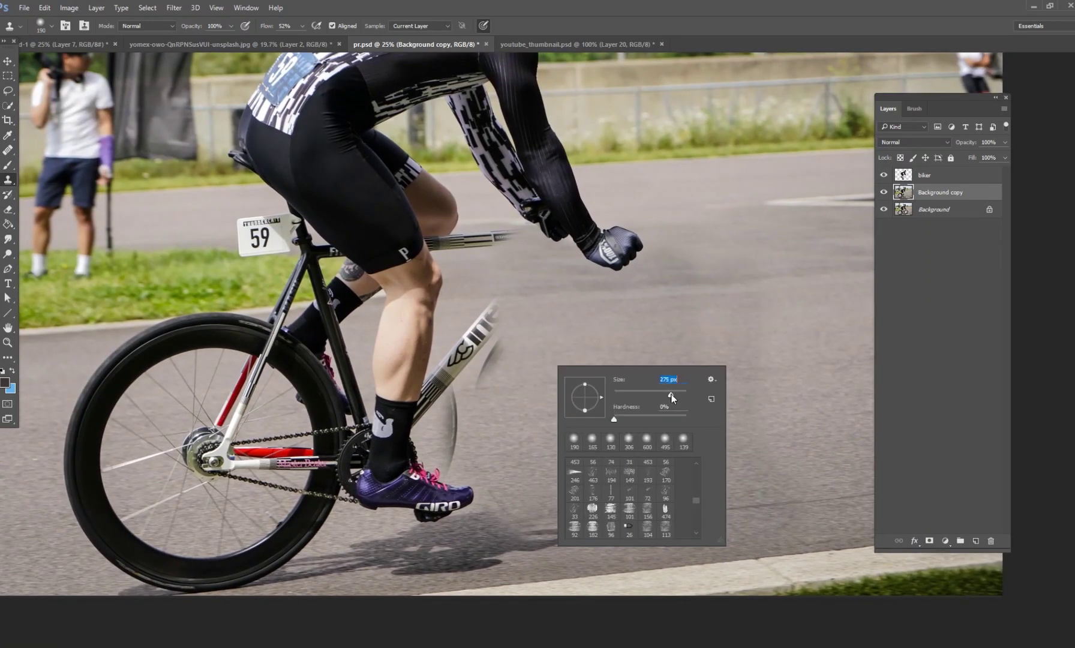
mouse_move(508, 377)
mouse_down()
mouse_move(452, 381)
mouse_move(502, 355)
mouse_move(504, 340)
mouse_move(462, 316)
mouse_up()
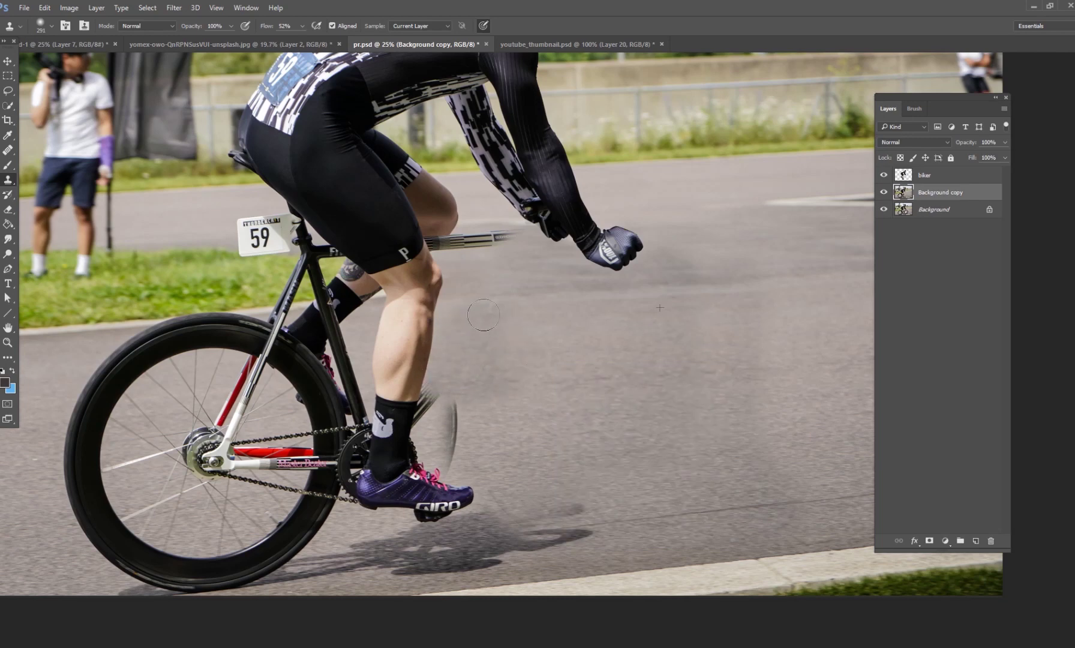
mouse_move(501, 386)
mouse_down()
mouse_move(480, 395)
mouse_move(466, 444)
mouse_move(435, 466)
mouse_move(452, 464)
mouse_move(446, 428)
mouse_move(488, 373)
mouse_up()
mouse_move(516, 445)
mouse_down()
mouse_move(613, 456)
mouse_move(530, 438)
mouse_up()
- Clone road over the shadow beneath and ahead of the rider's front shoe, undoing the stray dab
drag(587, 471, 510, 461)
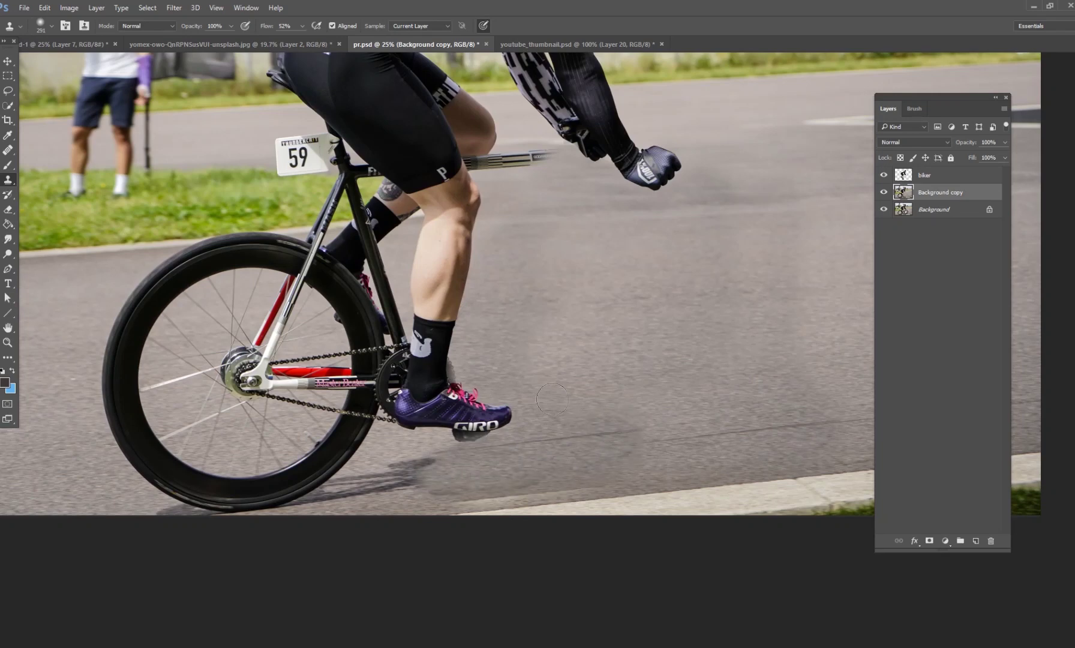
mouse_move(544, 411)
mouse_down()
mouse_move(524, 401)
mouse_move(498, 336)
mouse_move(607, 432)
mouse_up()
alt+click(501, 428)
click(533, 420)
key(ctrl+z)
alt+click(620, 346)
drag(397, 328, 440, 327)
key(ctrl+z)
- Clone asphalt over the leftover top tube in front of the rider's knee
drag(762, 217, 652, 280)
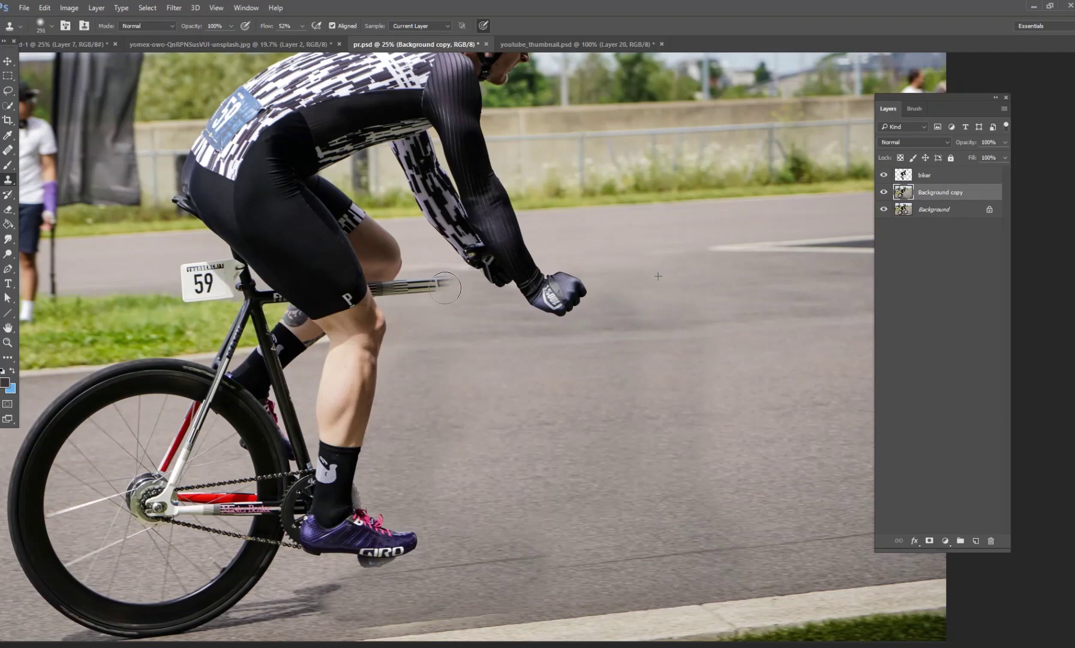
drag(445, 288, 407, 294)
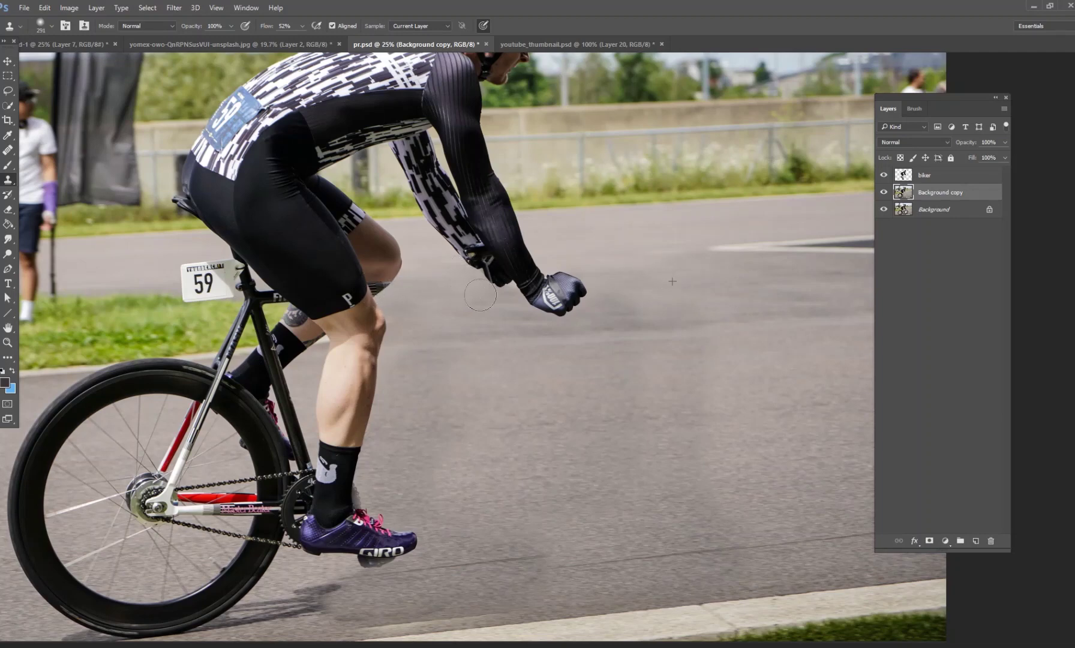
- Clone asphalt over the patchy road between the rider's front leg and gloved hand
drag(441, 406, 581, 372)
drag(477, 361, 496, 211)
drag(455, 252, 343, 352)
- Clone road over the crankset, chain, lower frame stays and the front section of the rear wheel
mouse_move(542, 369)
mouse_down()
mouse_move(547, 321)
mouse_move(653, 255)
mouse_up()
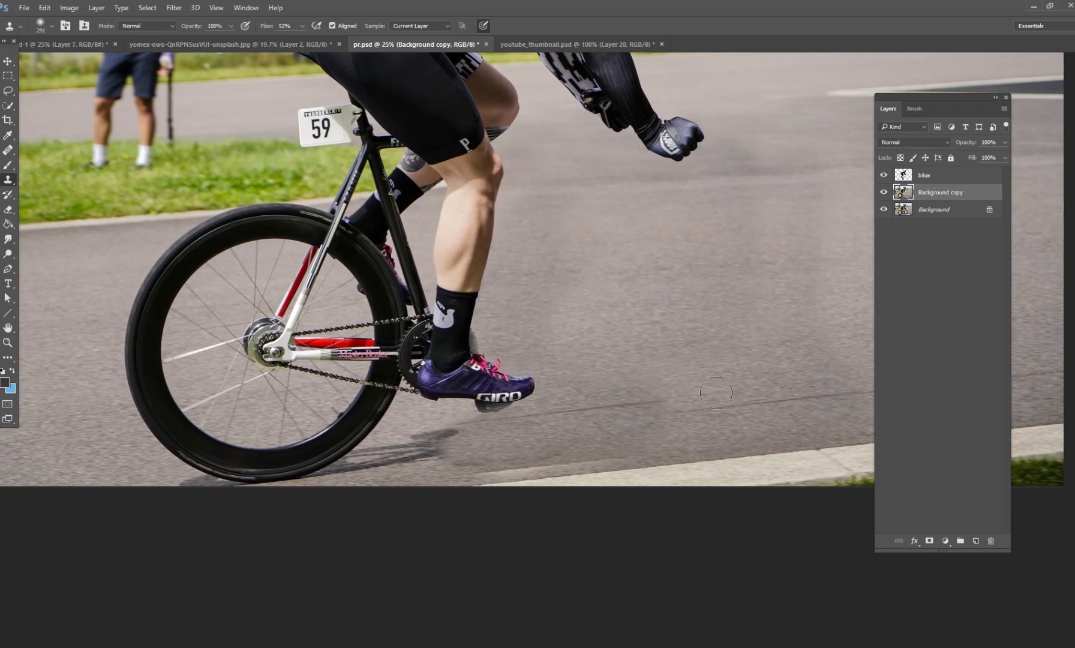
mouse_move(464, 443)
mouse_down()
mouse_move(452, 390)
mouse_move(458, 325)
mouse_move(306, 309)
mouse_move(415, 279)
mouse_move(349, 278)
mouse_move(408, 264)
mouse_up()
drag(447, 393, 601, 319)
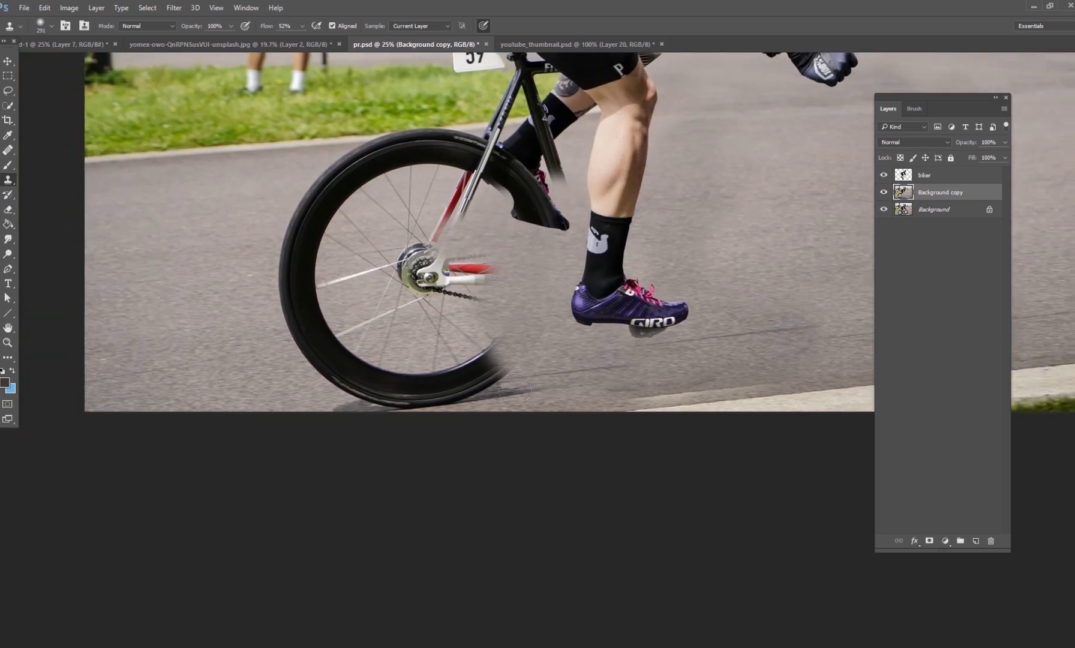
mouse_move(533, 377)
mouse_down()
mouse_move(399, 387)
mouse_move(390, 378)
mouse_up()
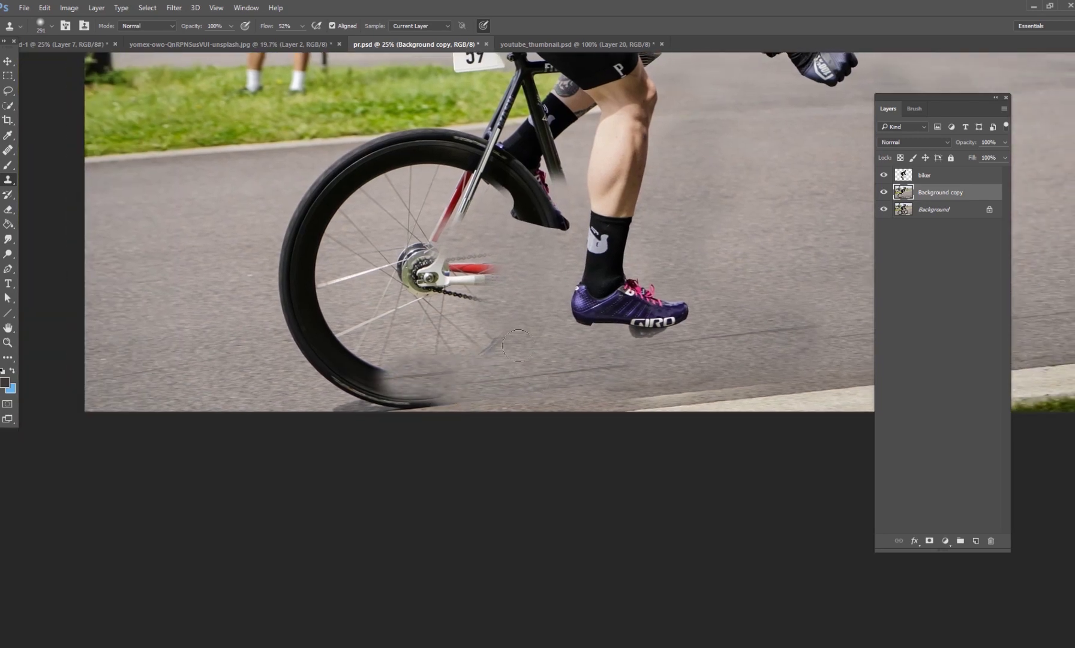
mouse_move(474, 294)
mouse_down()
mouse_move(438, 228)
mouse_move(480, 186)
mouse_move(525, 174)
mouse_move(517, 259)
mouse_up()
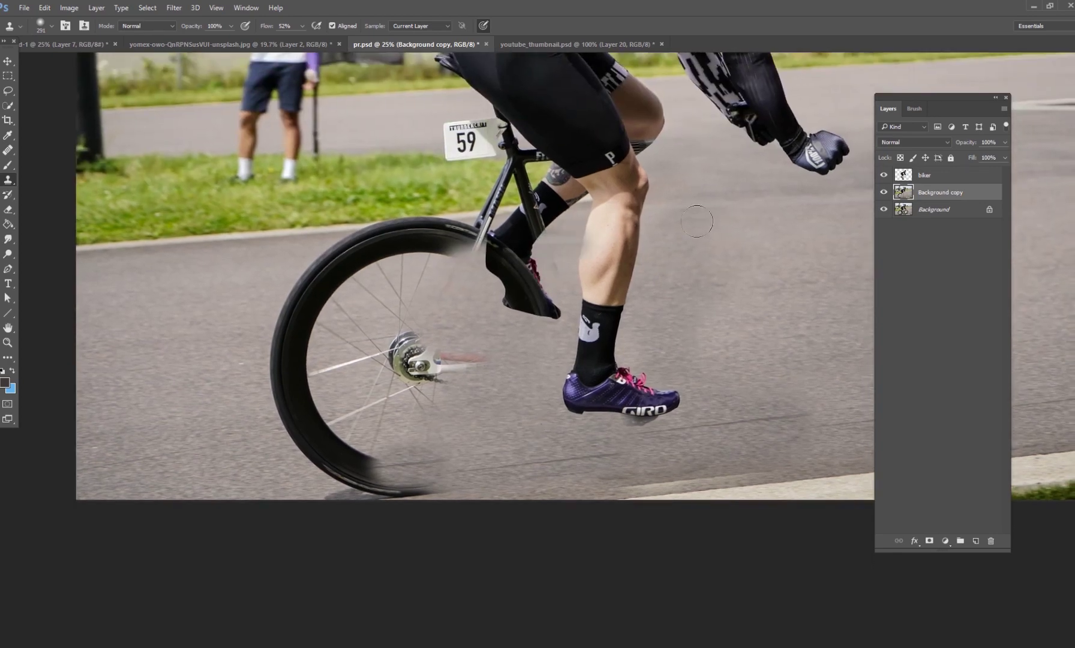
- Hide the biker layer to inspect the cloning on the background copy, and show it again
drag(713, 224, 498, 433)
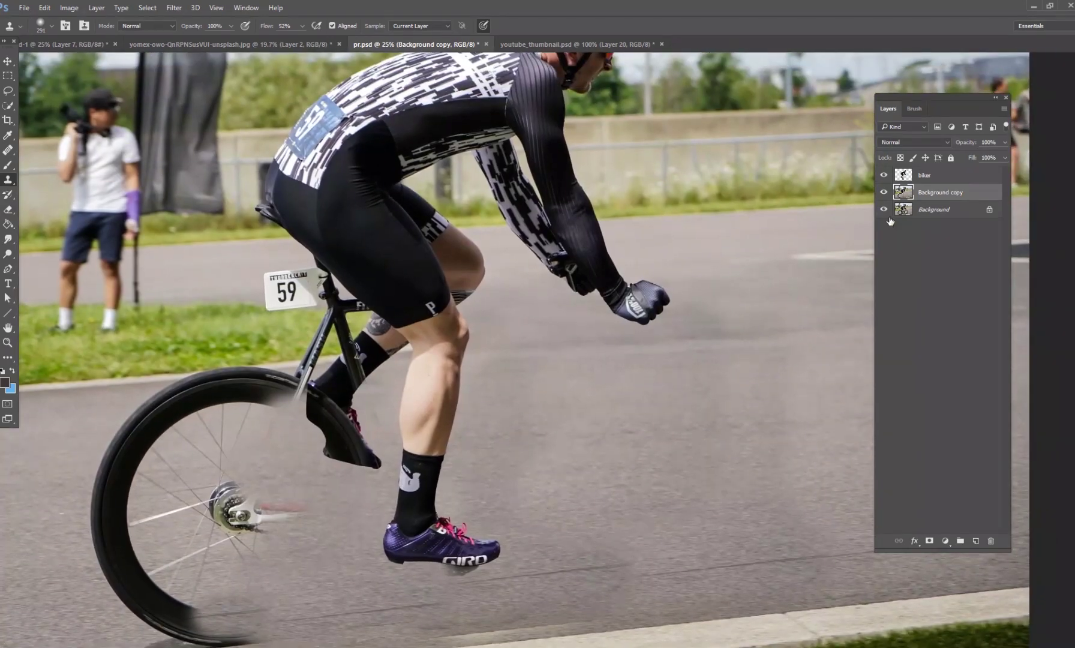
click(883, 175)
key(ctrl+minus)
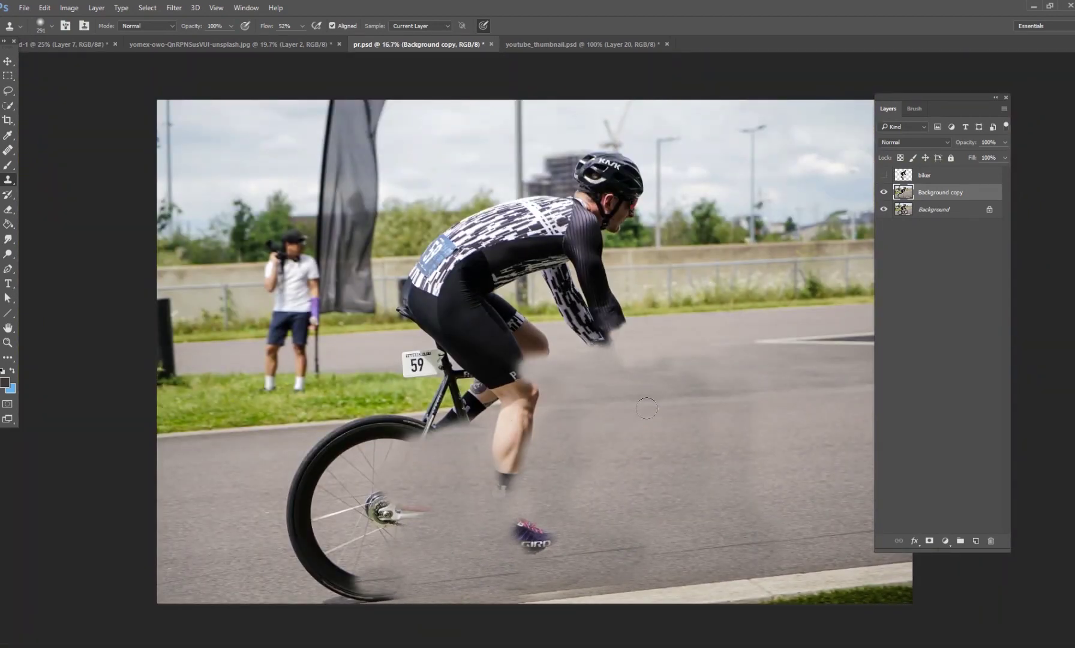
click(883, 175)
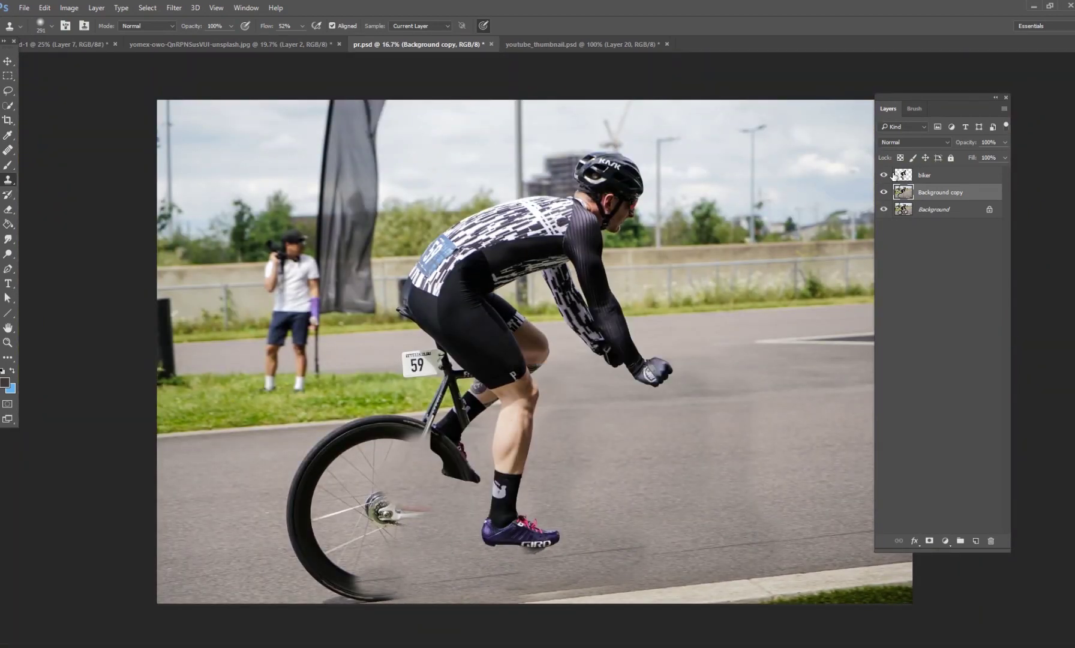
- Clone asphalt over the dark pedal remnant beneath the rider's front shoe
key(ctrl+plus)
key(ctrl+plus)
scroll(747, 476, down, 5)
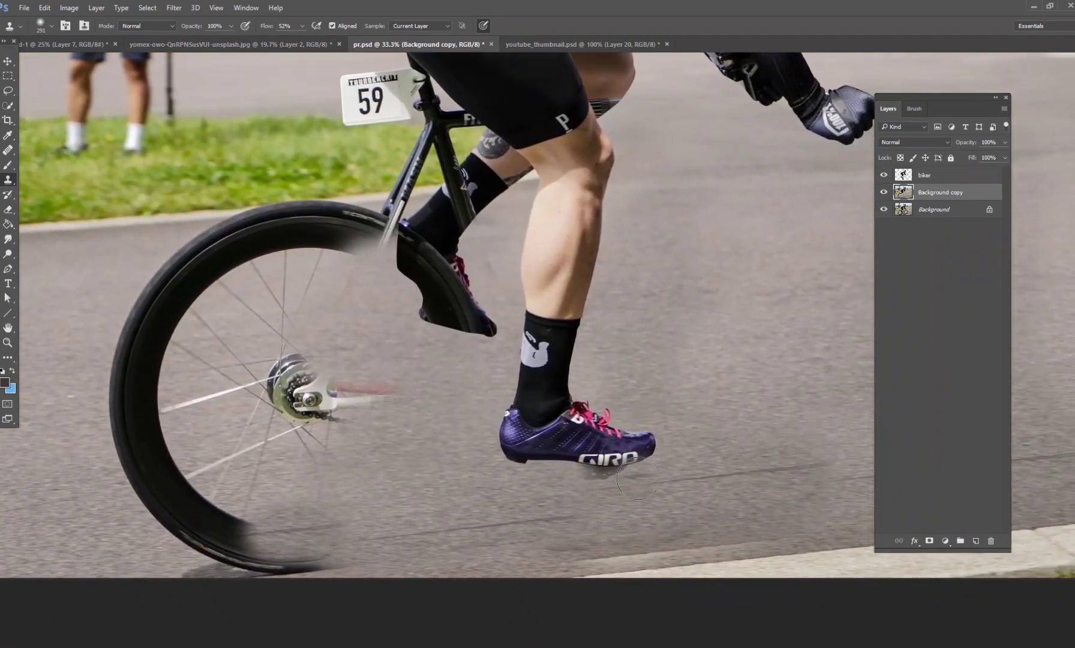
mouse_move(638, 486)
mouse_down()
mouse_move(569, 490)
mouse_move(601, 453)
mouse_up()
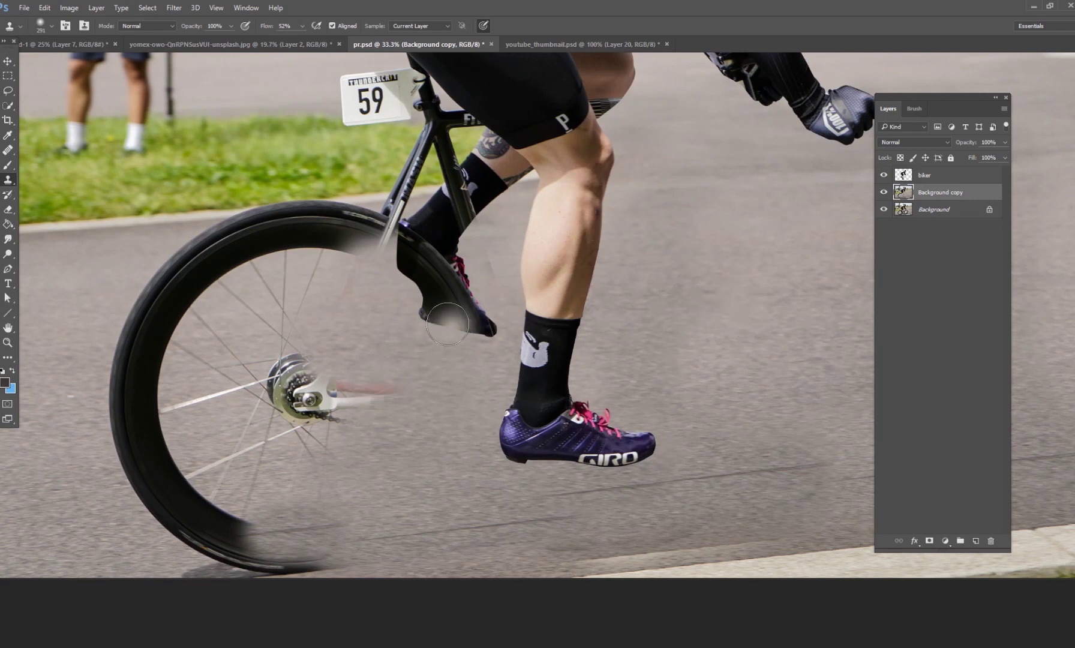
- Clone road over the rear hub, sprockets and nearby spokes, undoing the stray stroke across the rim
drag(384, 235, 368, 264)
drag(497, 377, 641, 301)
mouse_move(500, 320)
mouse_down()
mouse_move(650, 263)
mouse_move(587, 258)
mouse_move(475, 285)
mouse_move(527, 344)
mouse_up()
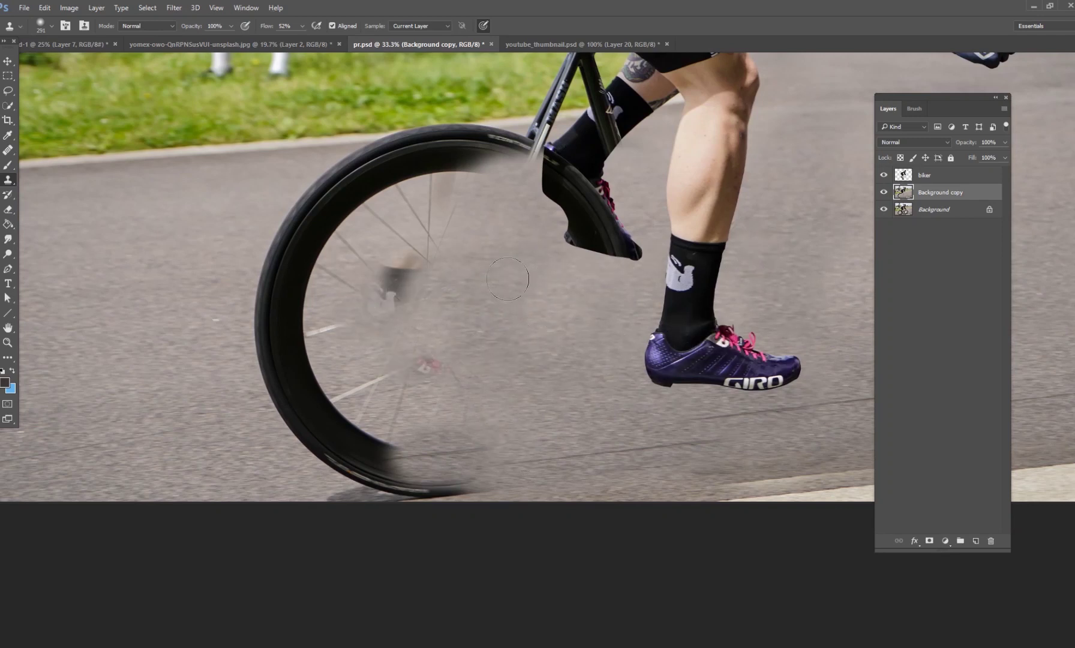
drag(333, 315, 232, 309)
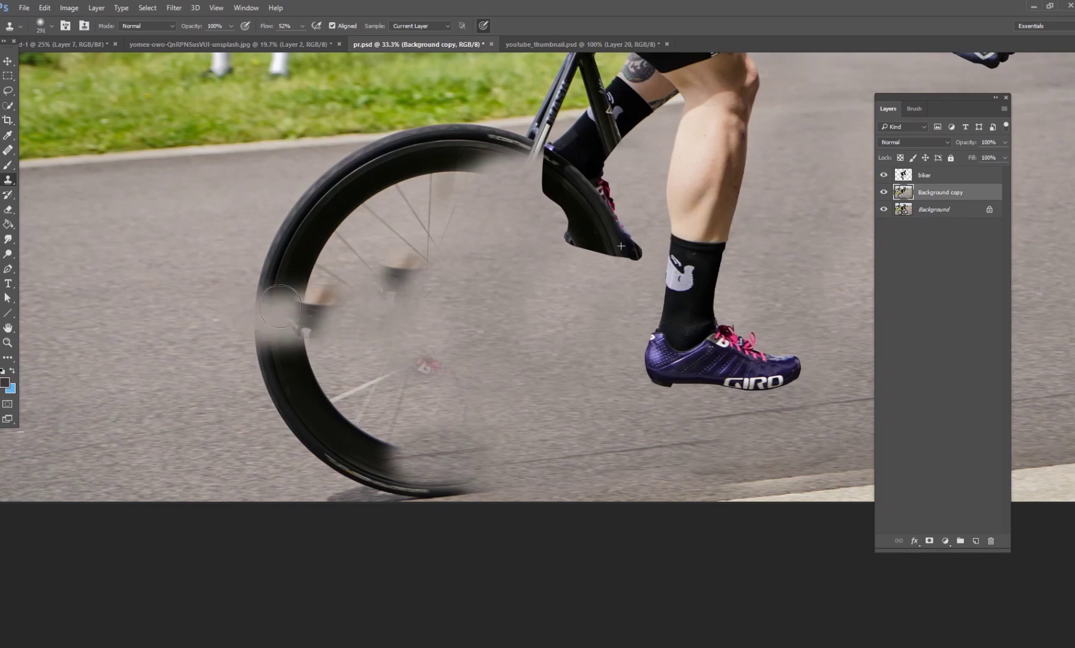
key(ctrl+z)
mouse_move(384, 300)
mouse_down()
mouse_move(378, 278)
mouse_move(420, 258)
mouse_up()
- Clone road over the lower half of the rear wheel and the pink smudge where the hub was
scroll(572, 288, down, 2)
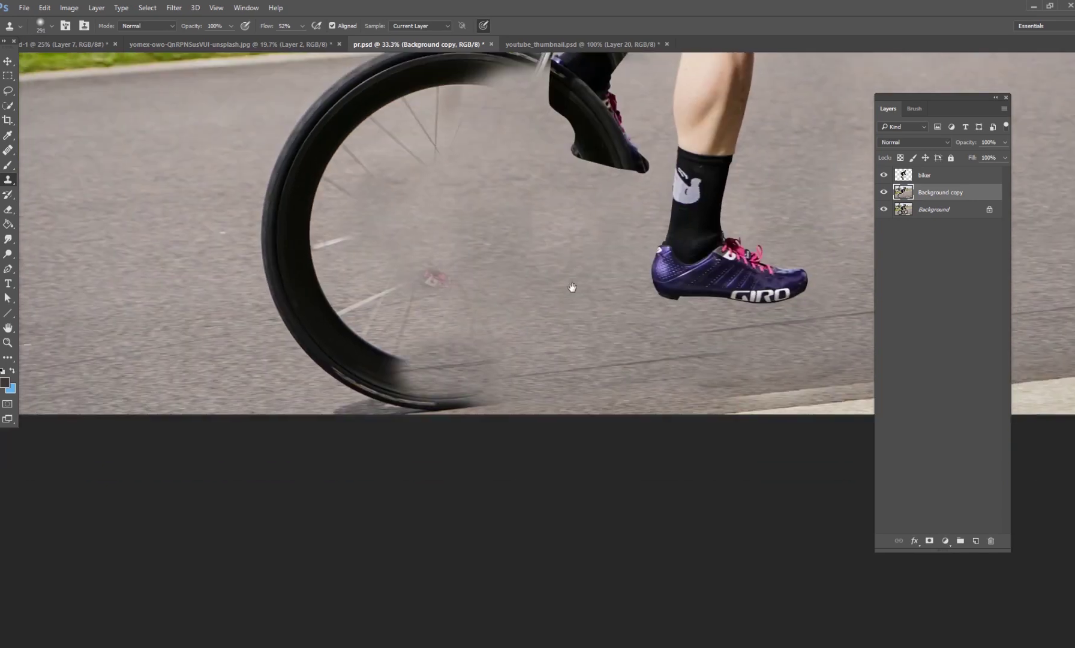
mouse_move(484, 391)
mouse_down()
mouse_move(336, 419)
mouse_move(306, 388)
mouse_move(336, 360)
mouse_move(288, 300)
mouse_move(319, 253)
mouse_up()
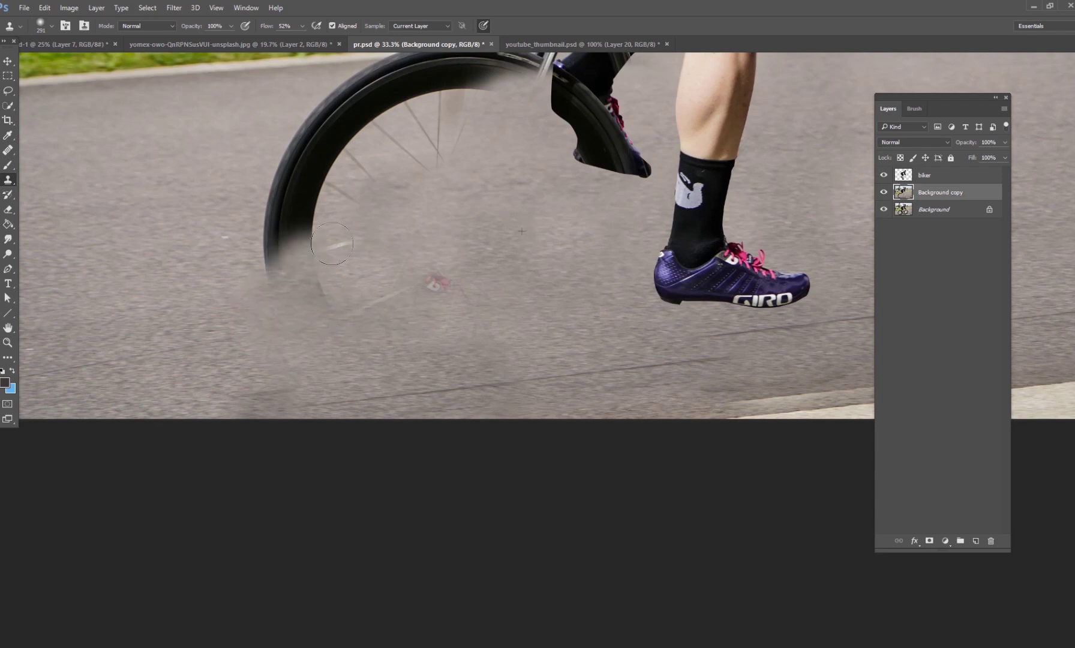
alt+click(606, 295)
mouse_move(451, 295)
mouse_down()
mouse_move(391, 296)
mouse_move(454, 322)
mouse_up()
- Sample the curb edge and clone matching curb and asphalt over the rear arc of the wheel rim
mouse_move(547, 327)
mouse_down()
mouse_move(525, 456)
mouse_move(517, 450)
mouse_up()
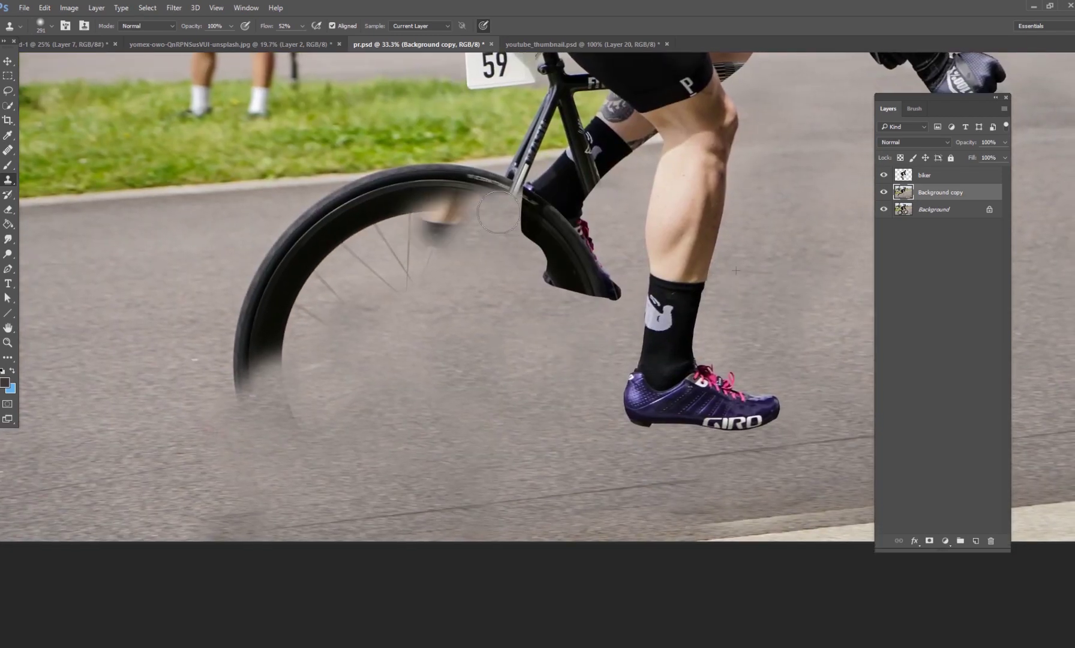
mouse_move(637, 296)
mouse_down()
mouse_move(550, 470)
mouse_move(750, 447)
mouse_move(799, 357)
mouse_up()
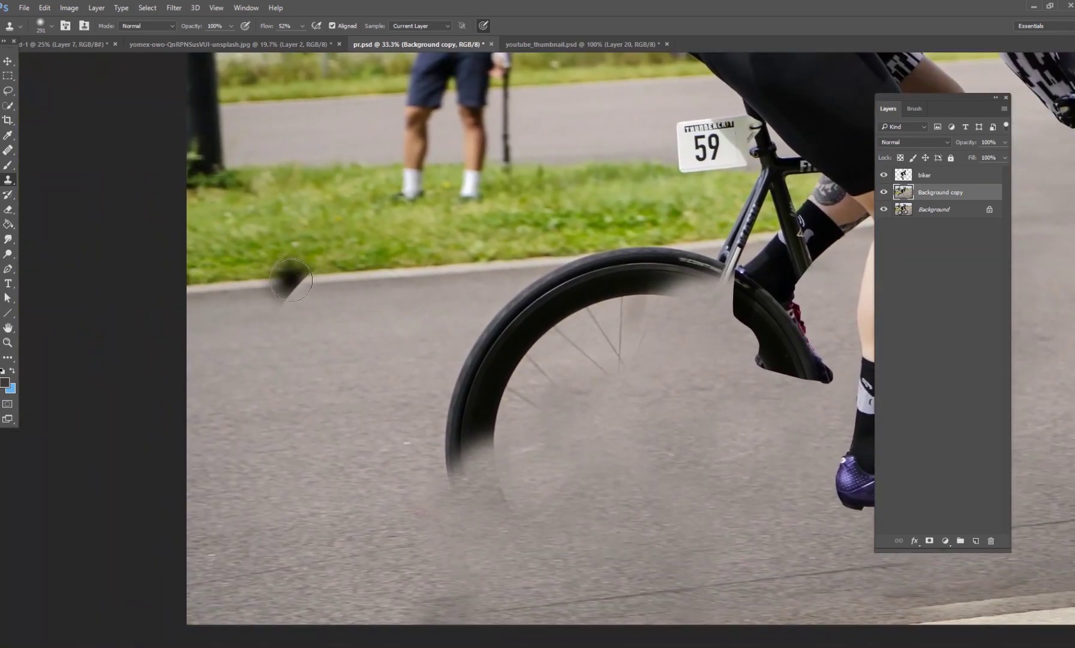
alt+click(281, 282)
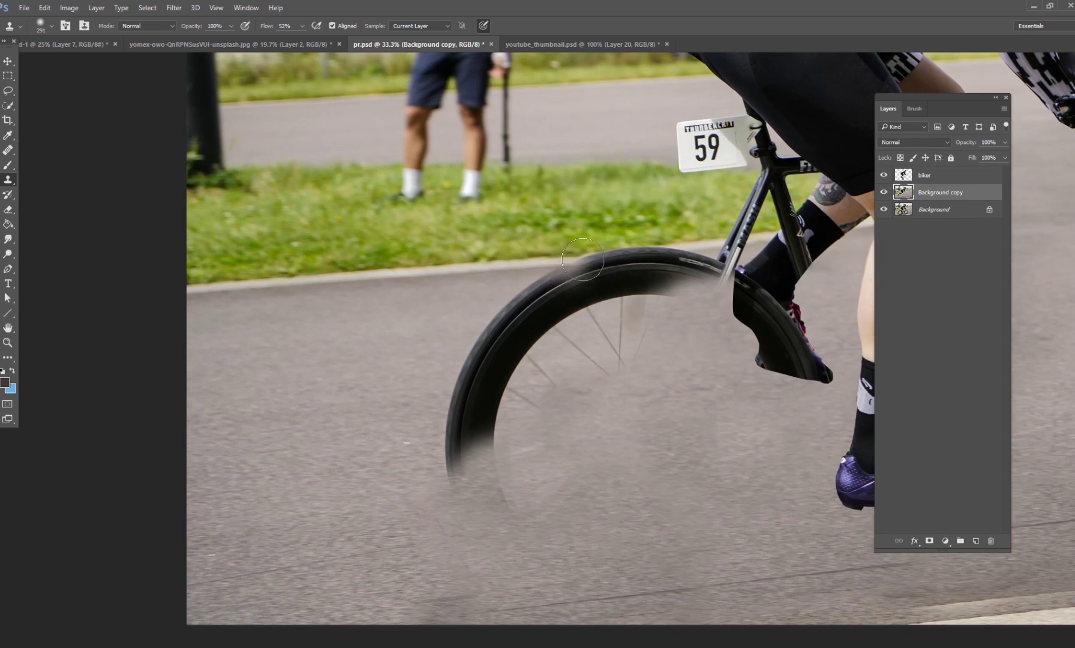
alt+click(347, 277)
mouse_move(574, 258)
mouse_down()
mouse_move(654, 264)
mouse_move(486, 336)
mouse_move(456, 396)
mouse_move(471, 450)
mouse_up()
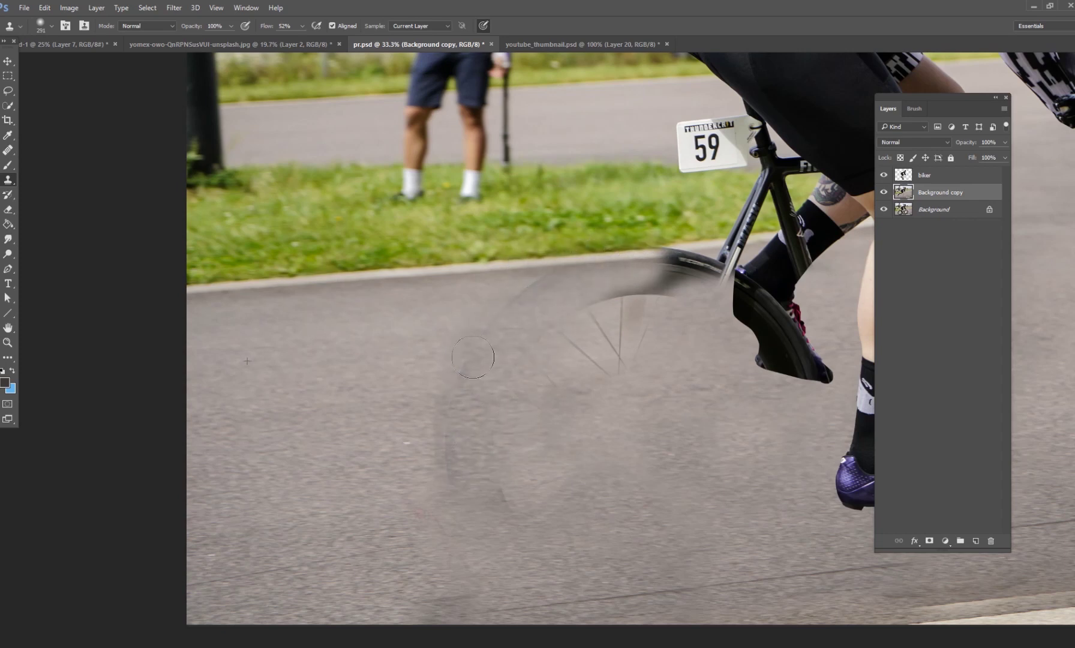
- Clone curb and road over the remaining top of the rim and the last spokes
mouse_move(600, 309)
mouse_down()
mouse_move(648, 289)
mouse_move(636, 275)
mouse_up()
mouse_move(704, 263)
mouse_down()
mouse_move(690, 282)
mouse_move(741, 288)
mouse_move(729, 336)
mouse_up()
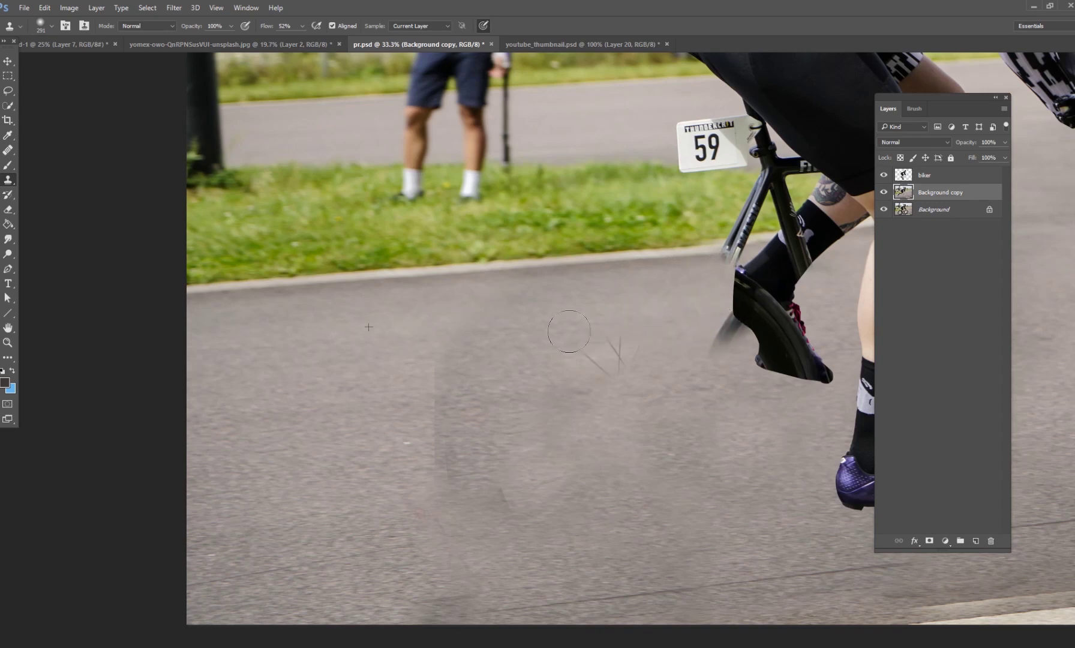
drag(643, 377, 598, 303)
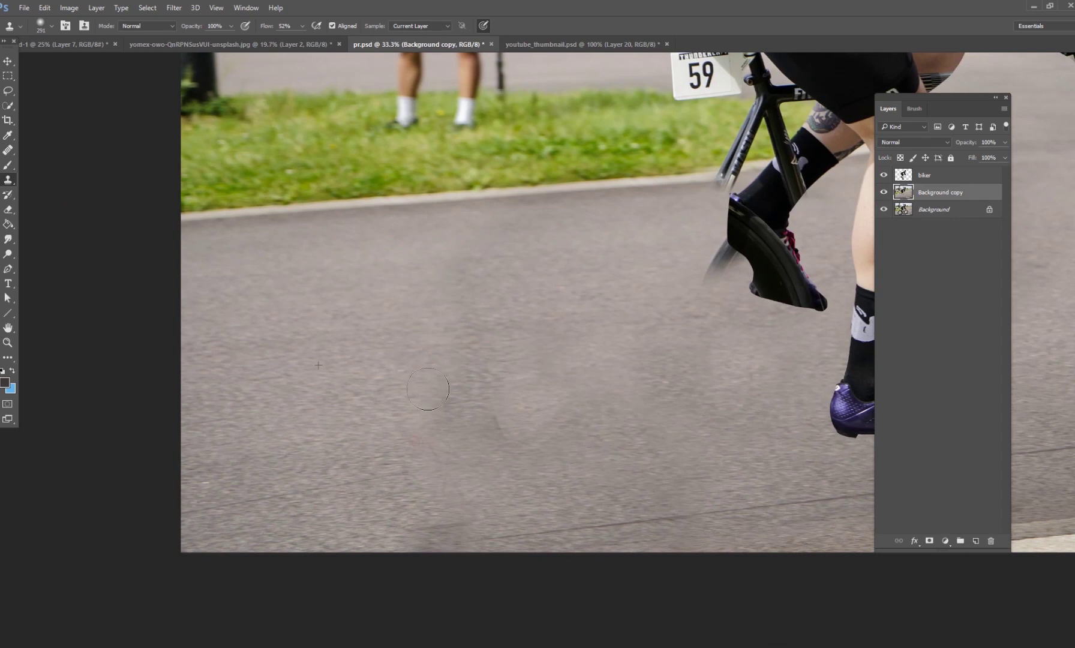
drag(597, 381, 591, 430)
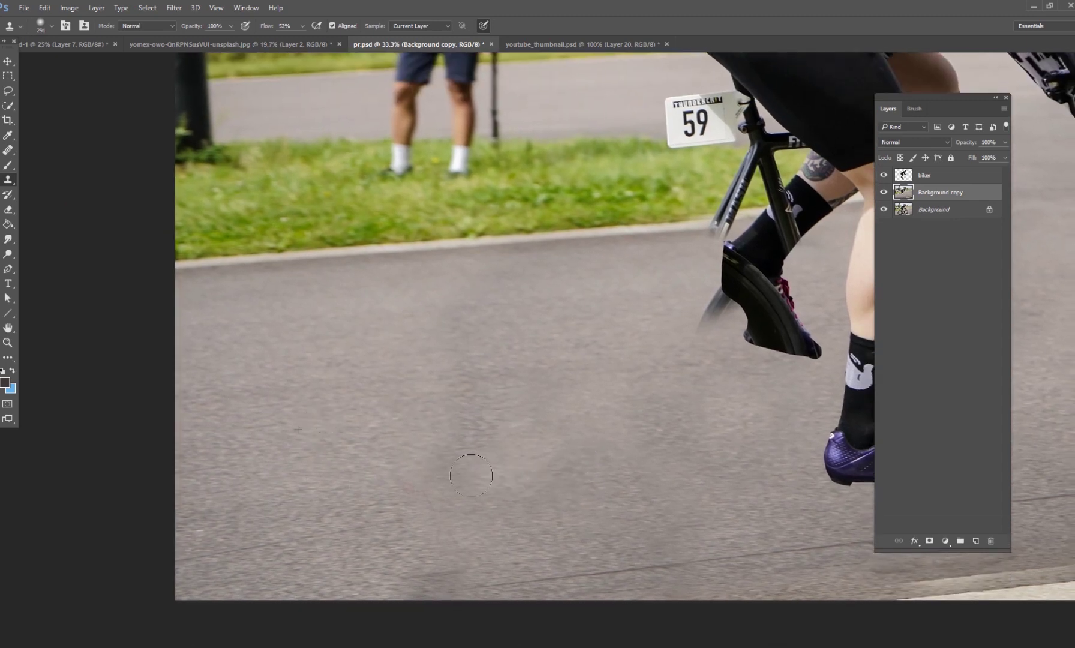
- Clone grass, curb and road over the seat stays, most of the number plate and the wheel remnant behind the rear shoe
drag(596, 384, 469, 477)
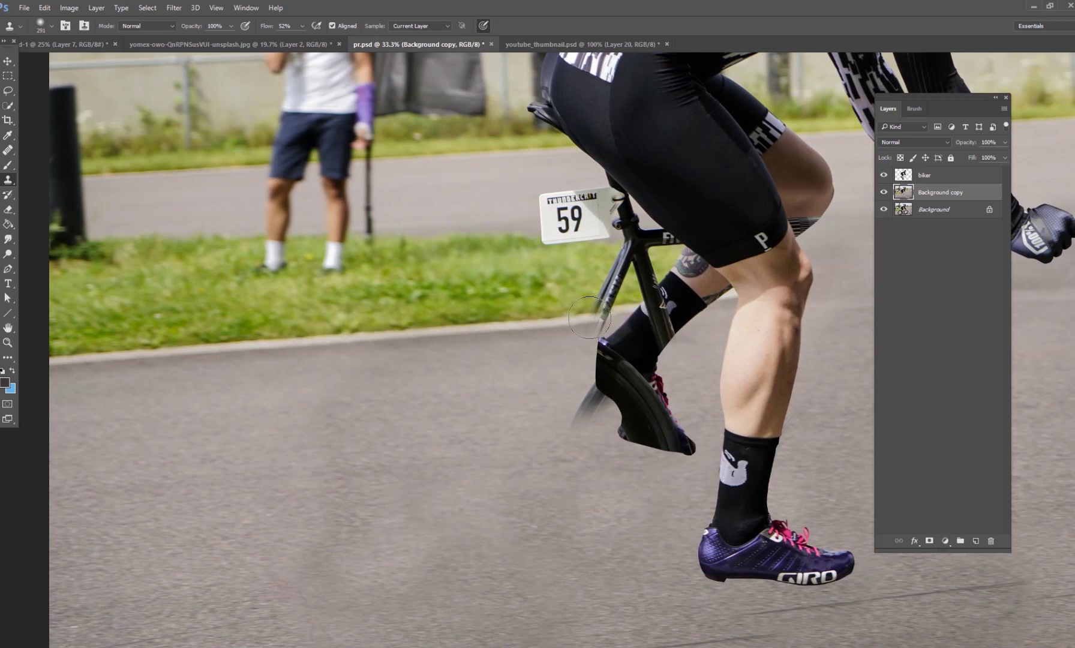
mouse_move(590, 318)
mouse_down()
mouse_move(640, 311)
mouse_move(586, 312)
mouse_move(589, 298)
mouse_move(657, 267)
mouse_move(584, 266)
mouse_move(538, 250)
mouse_move(622, 207)
mouse_move(644, 182)
mouse_up()
drag(594, 396, 600, 425)
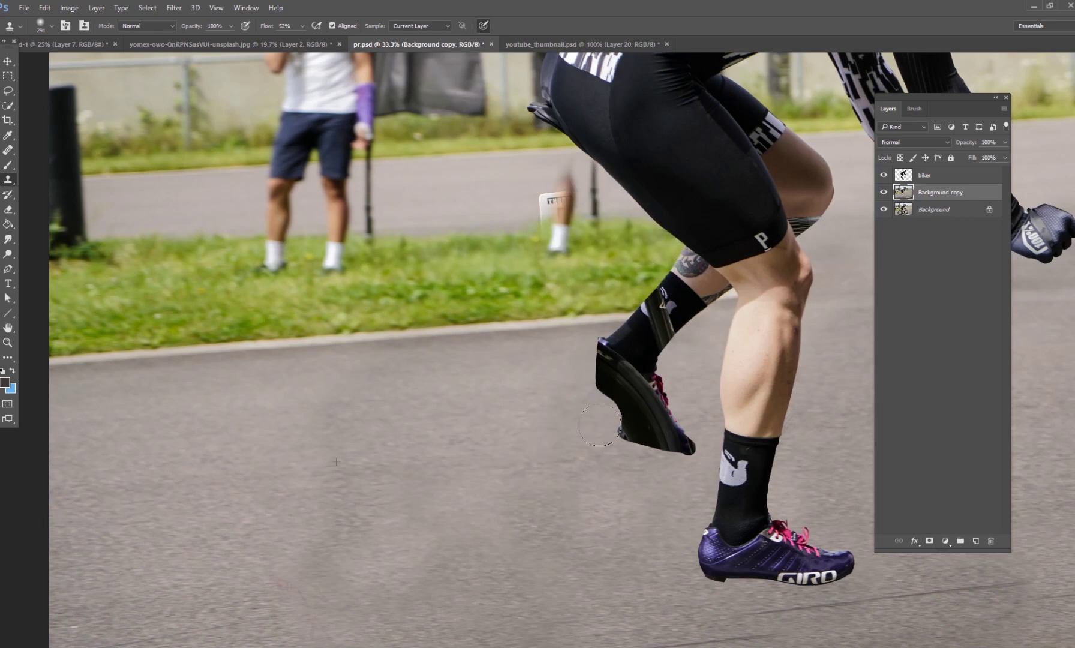
- Sample the grass edge and clone it over the leftover number plate corner and the duplicated bystander leg
drag(543, 348, 508, 463)
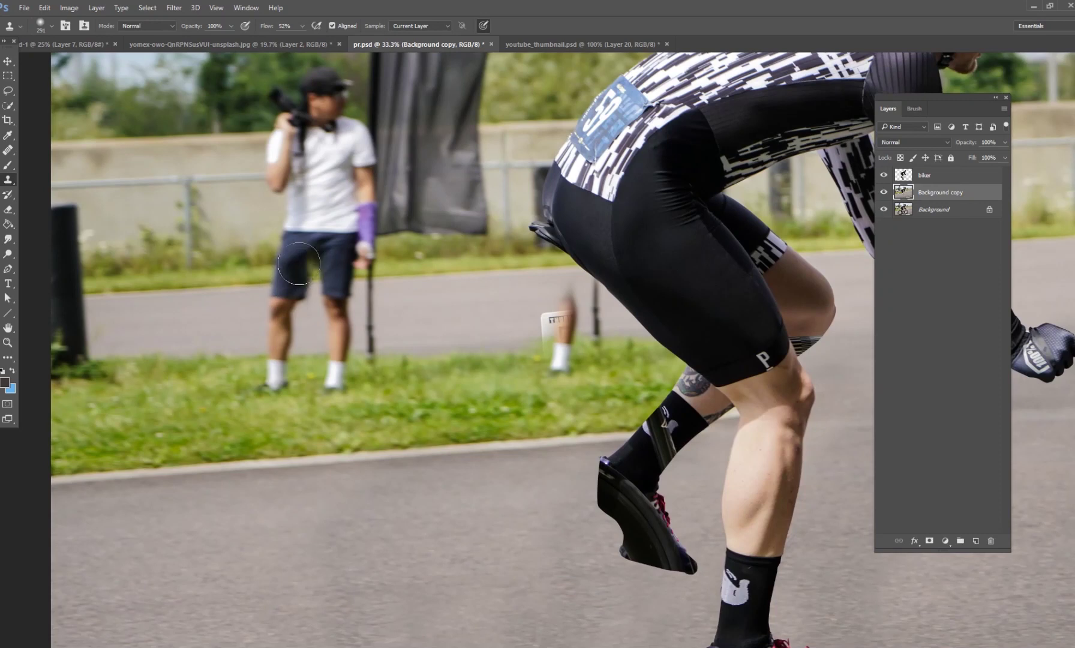
drag(487, 384, 419, 414)
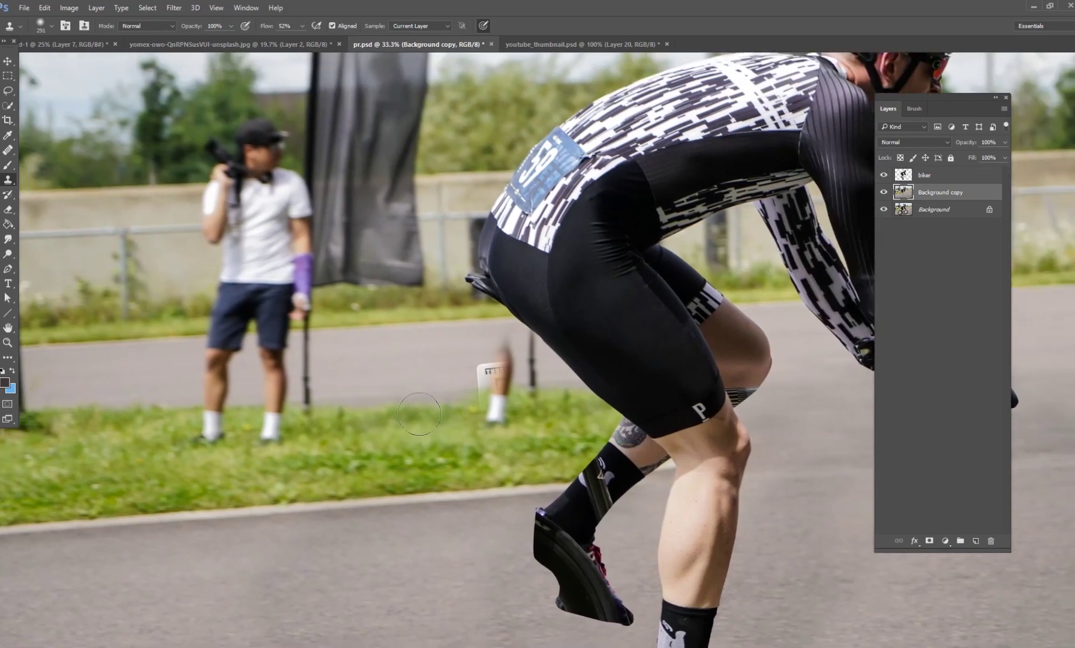
alt+click(352, 405)
click(489, 398)
mouse_move(495, 396)
mouse_down()
mouse_move(546, 378)
mouse_move(478, 377)
mouse_move(514, 344)
mouse_up()
mouse_move(514, 400)
mouse_down()
mouse_move(469, 426)
mouse_move(376, 410)
mouse_move(448, 410)
mouse_up()
- Clone the grassy verge over the saddle sticking out behind the rider's shorts
mouse_move(555, 413)
mouse_down()
mouse_move(509, 367)
mouse_move(521, 195)
mouse_up()
mouse_move(480, 289)
mouse_down()
mouse_move(626, 187)
mouse_move(444, 298)
mouse_up()
drag(695, 213, 413, 542)
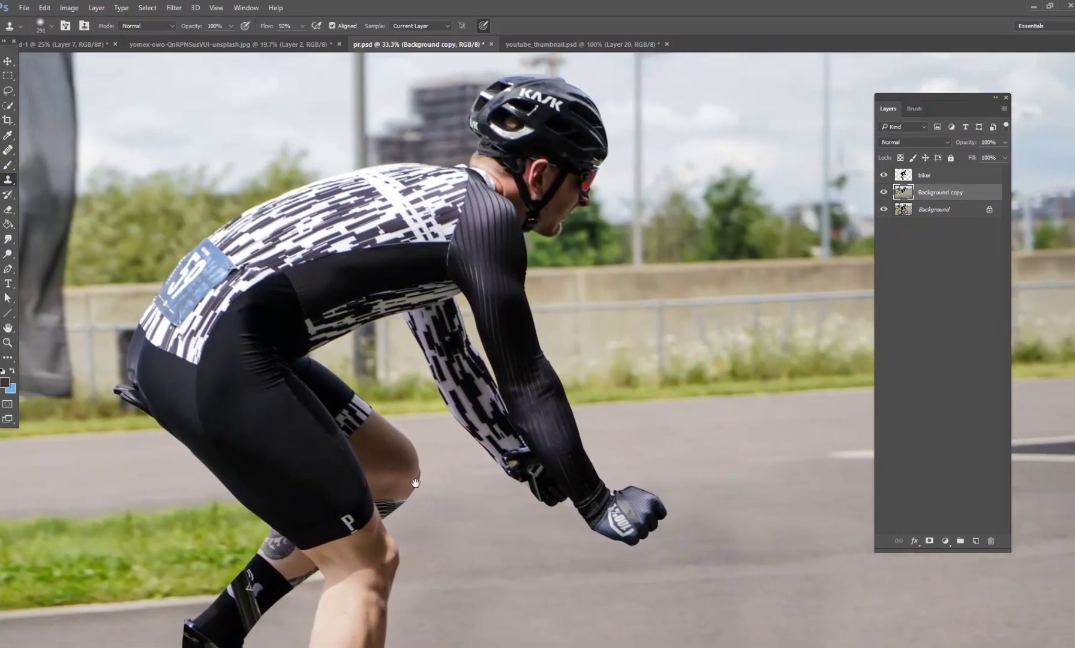
drag(442, 492, 661, 383)
drag(474, 323, 598, 380)
click(526, 339)
scroll(527, 339, up, 2)
drag(508, 357, 655, 324)
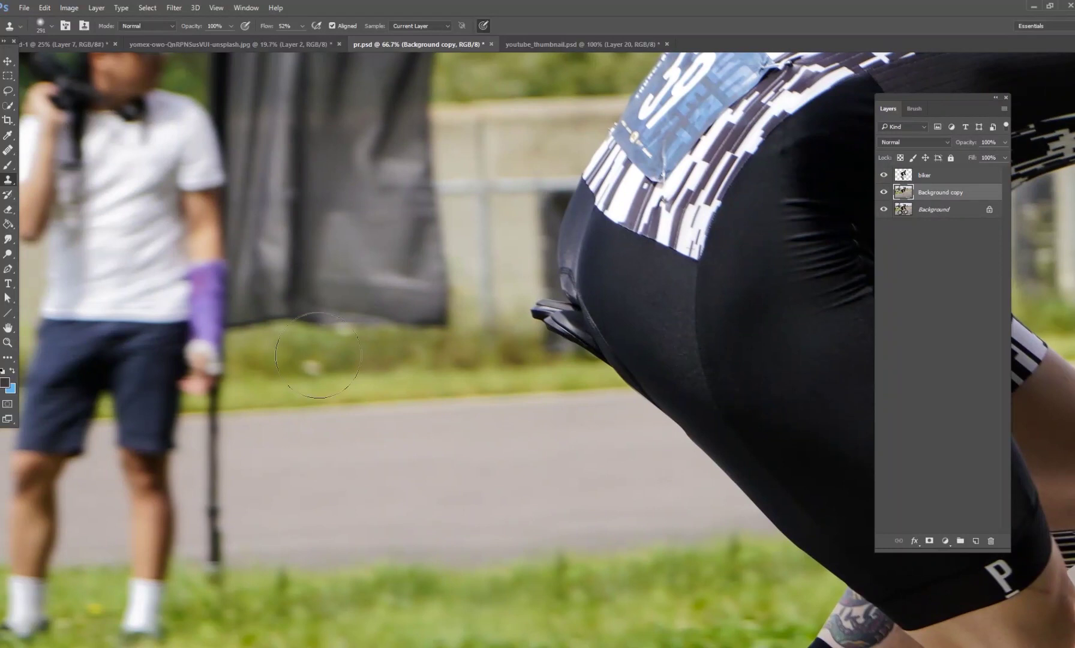
alt+click(380, 396)
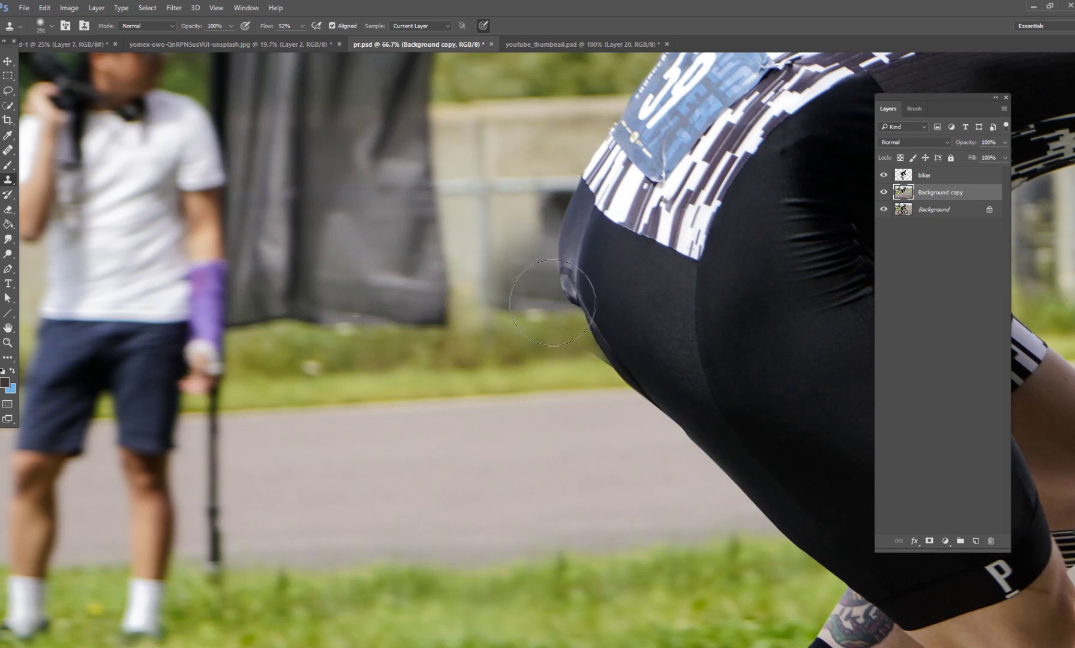
- Rebuild the fence post behind the rider's back by cloning from the post beside the photographer
mouse_move(534, 411)
mouse_down()
mouse_move(696, 454)
mouse_move(535, 409)
mouse_move(661, 443)
mouse_move(360, 197)
mouse_move(478, 372)
mouse_move(555, 354)
mouse_move(686, 264)
mouse_up()
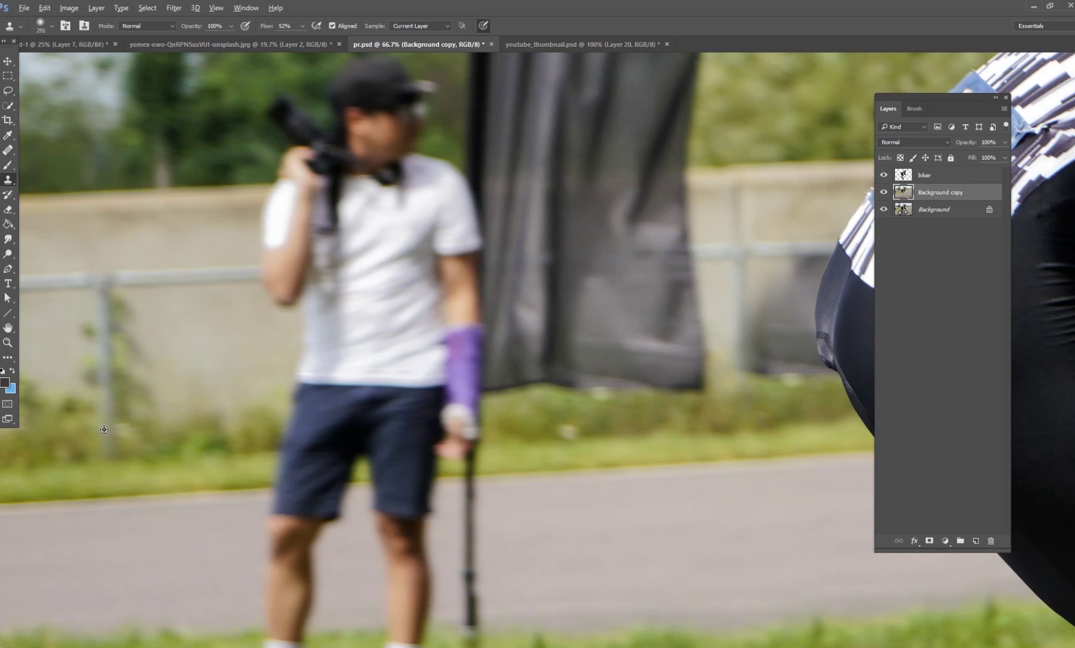
scroll(422, 432, right, 4)
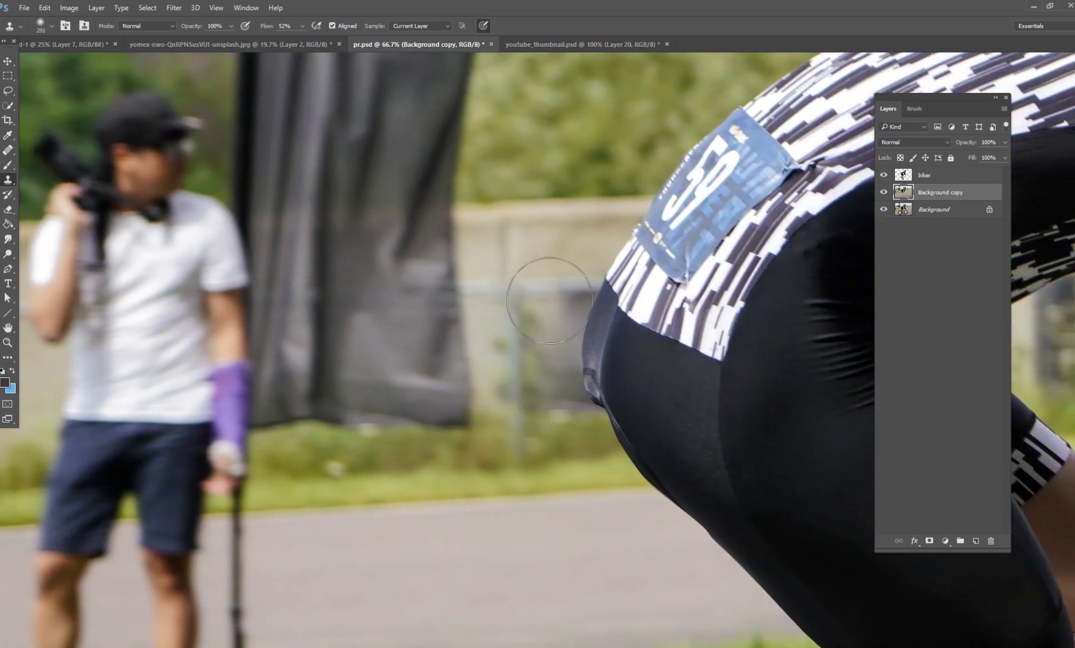
- Examine the rider's outline and the cloned road, grass and fence for leftover bicycle parts
drag(585, 502, 270, 429)
drag(708, 336, 314, 375)
drag(443, 440, 421, 460)
drag(659, 186, 619, 355)
mouse_move(641, 618)
mouse_down()
mouse_move(636, 364)
mouse_move(691, 329)
mouse_move(763, 233)
mouse_move(775, 295)
mouse_move(609, 338)
mouse_move(368, 375)
mouse_up()
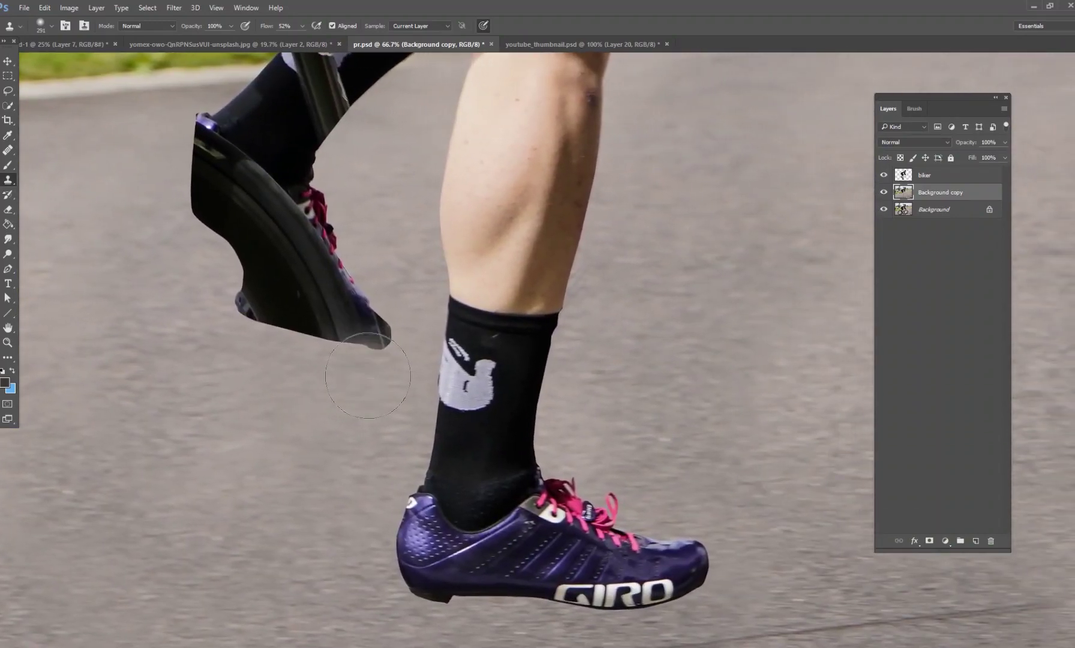
key(ctrl+minus)
key(ctrl+minus)
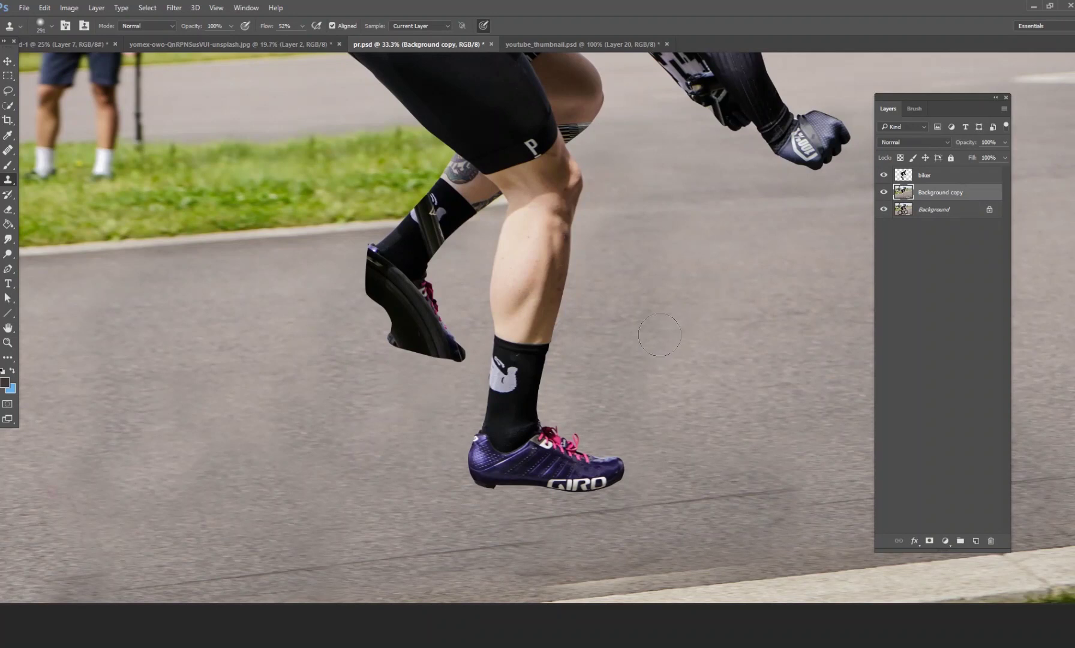
drag(692, 423, 684, 420)
drag(726, 374, 577, 569)
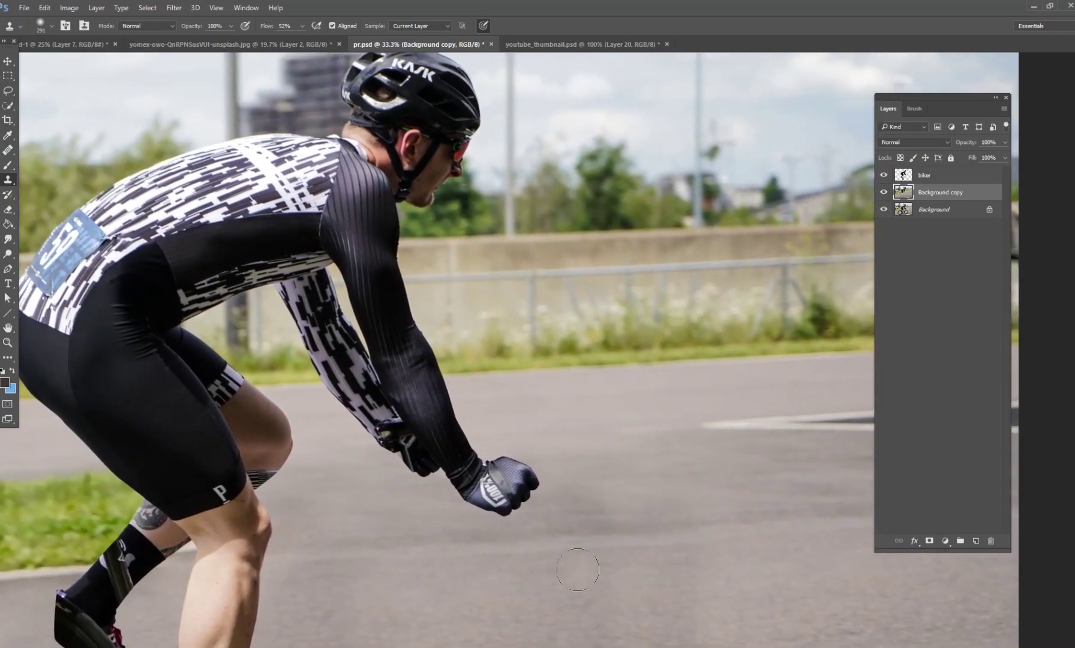
key(ctrl+plus)
drag(403, 444, 720, 239)
scroll(605, 333, down, 2)
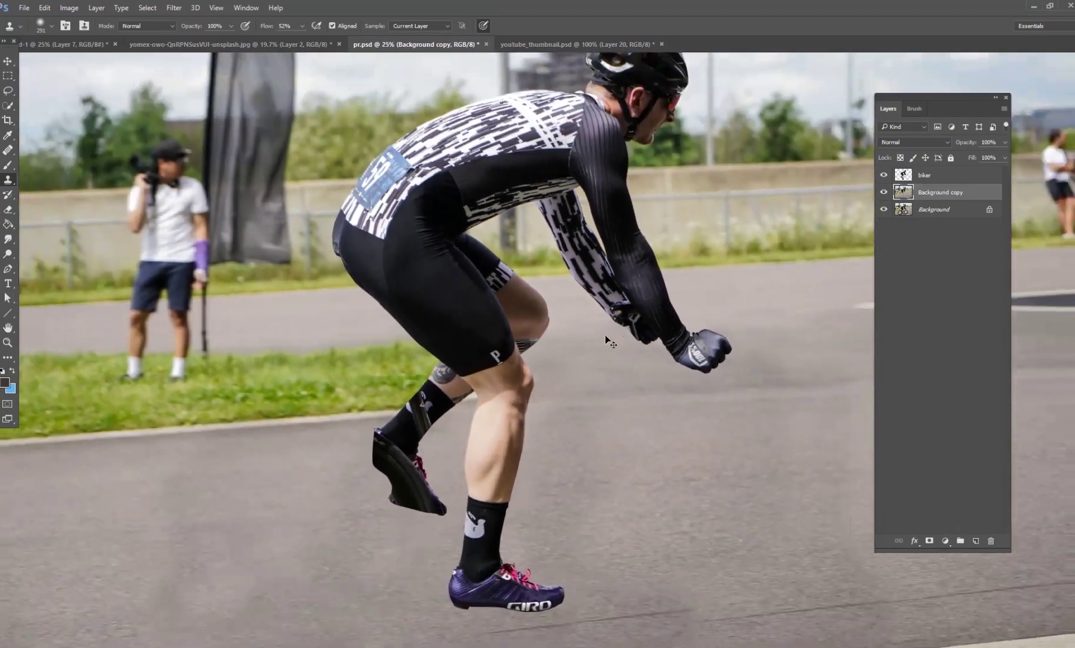
scroll(605, 336, down, 1)
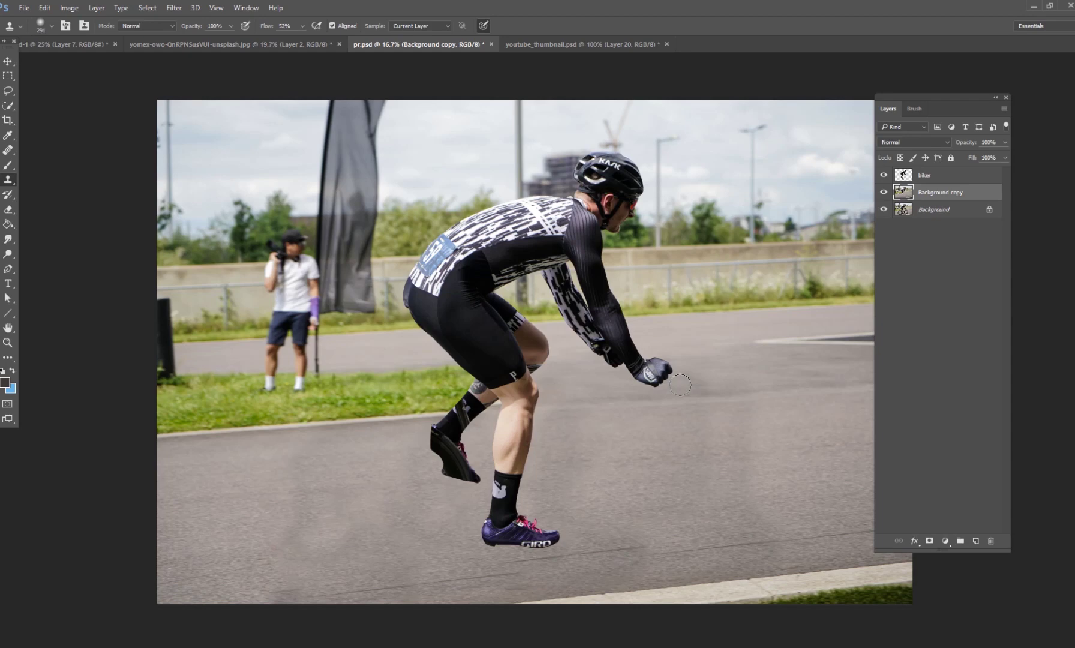
key(ctrl+plus)
key(ctrl+plus)
key(ctrl+plus)
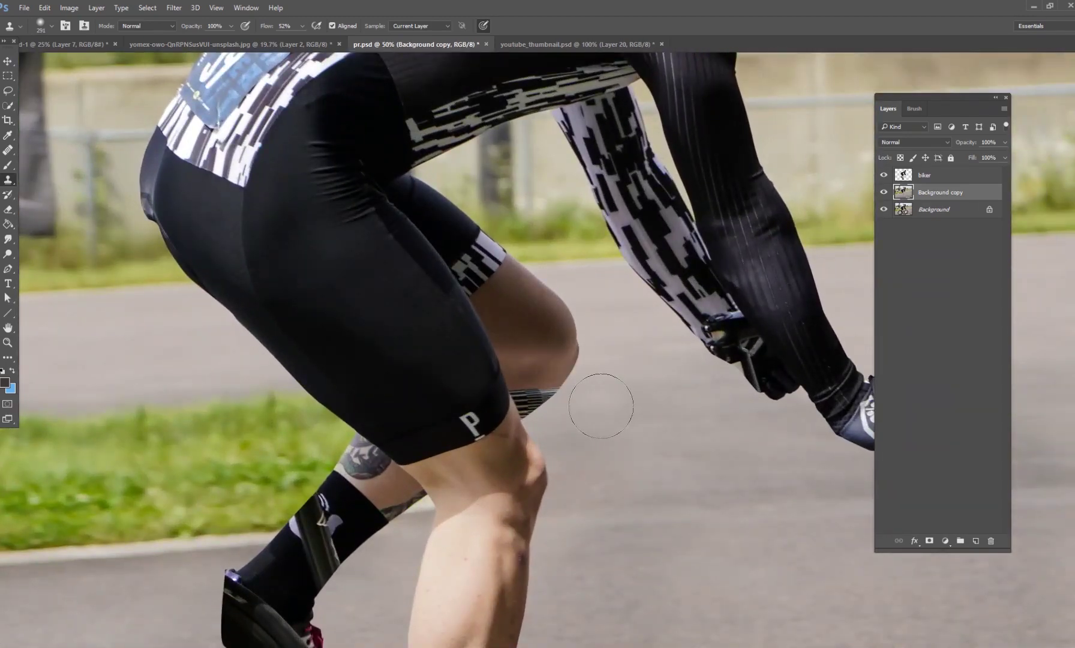
- Examine the cut-out rider's knees, rear sock, covered rear shoe and front leg for bicycle parts still embedded in them
click(927, 174)
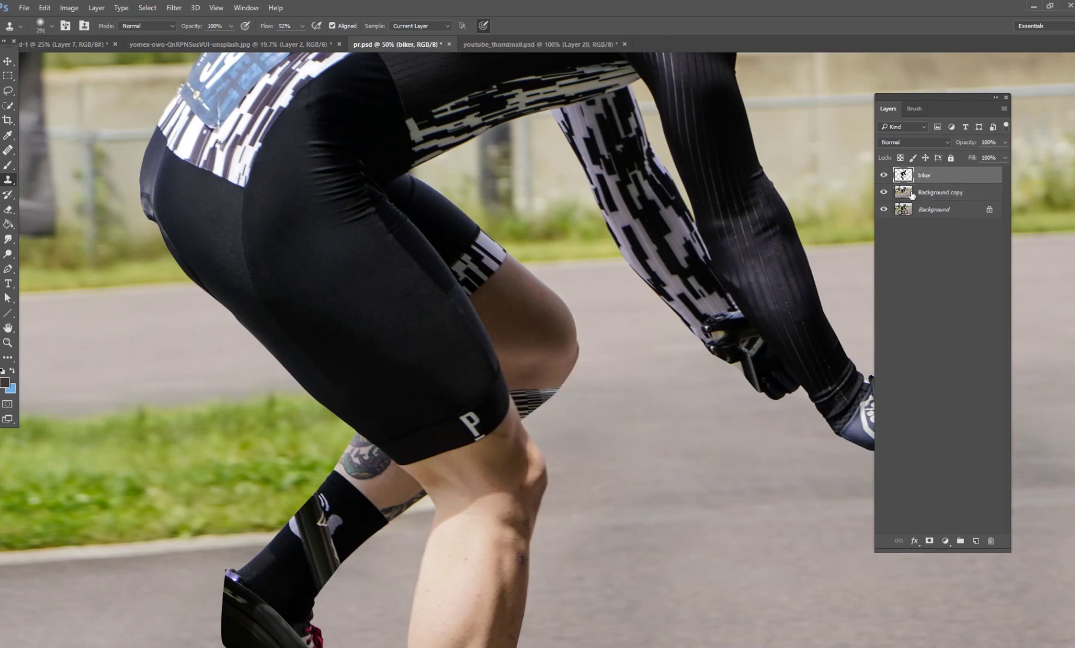
key(ctrl+plus)
key(ctrl+plus)
key(ctrl+plus)
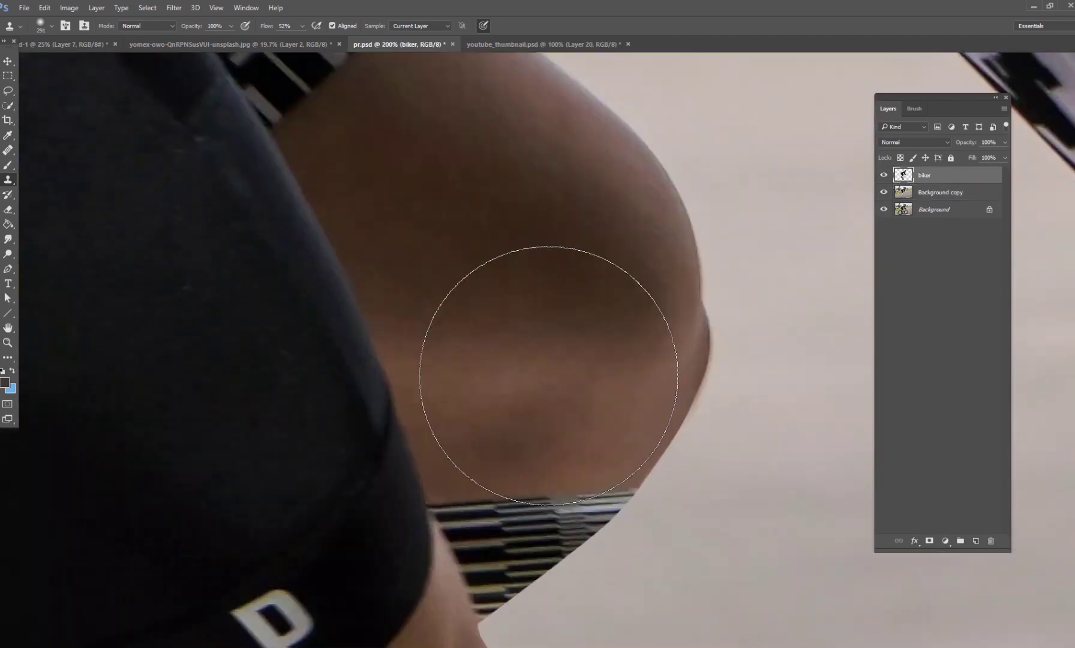
drag(550, 376, 687, 187)
right_click(742, 329)
click(946, 198)
click(948, 193)
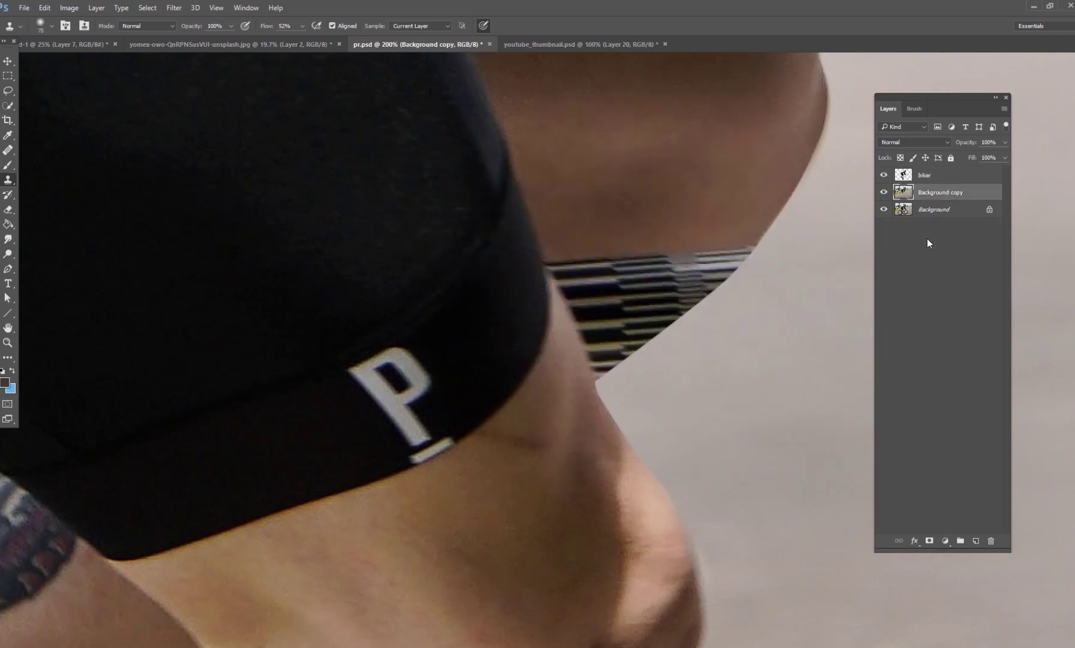
drag(515, 486, 796, 257)
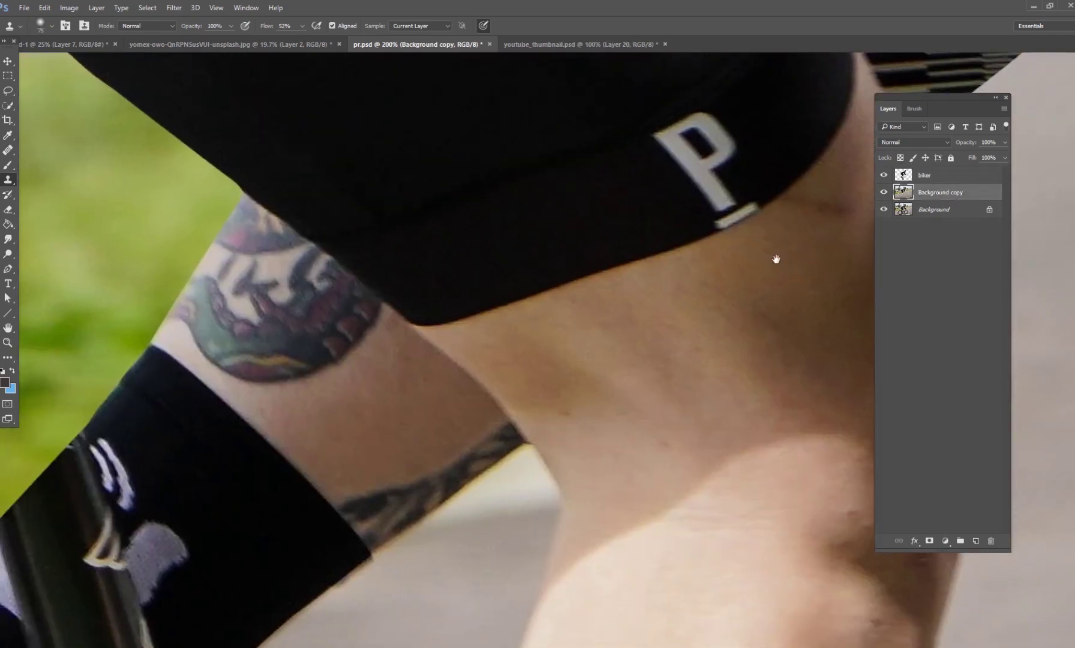
drag(360, 524, 696, 248)
drag(506, 304, 680, 249)
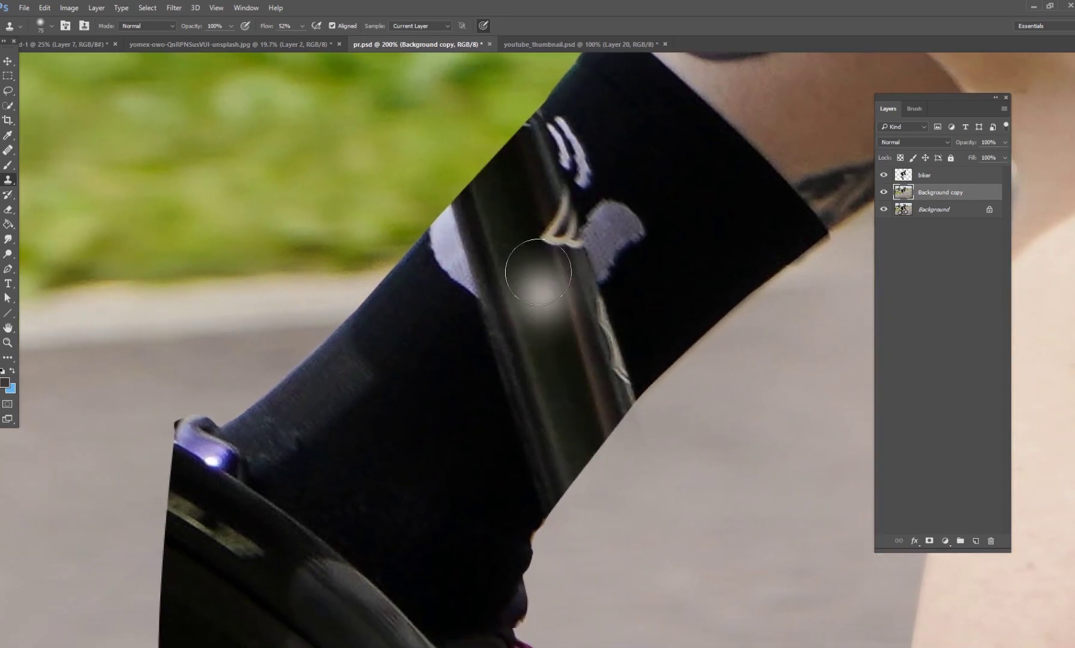
drag(552, 421, 647, 152)
mouse_move(596, 340)
mouse_down()
mouse_move(598, 247)
mouse_move(630, 150)
mouse_up()
scroll(490, 475, up, 4)
scroll(490, 475, right, 3)
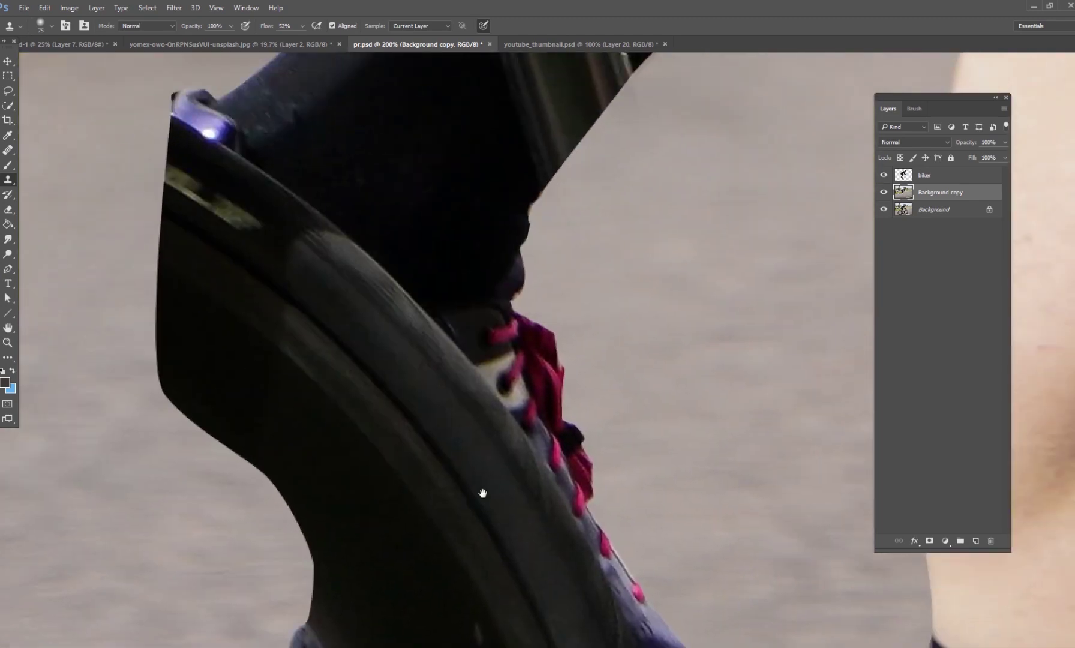
key(ctrl+minus)
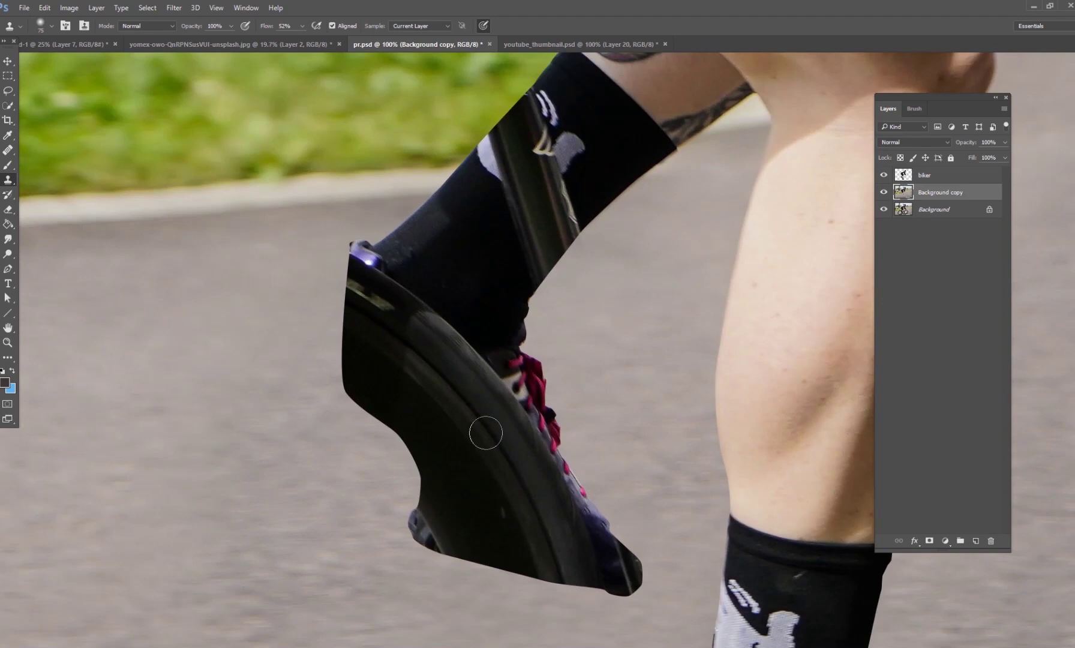
drag(563, 338, 470, 297)
drag(628, 302, 504, 435)
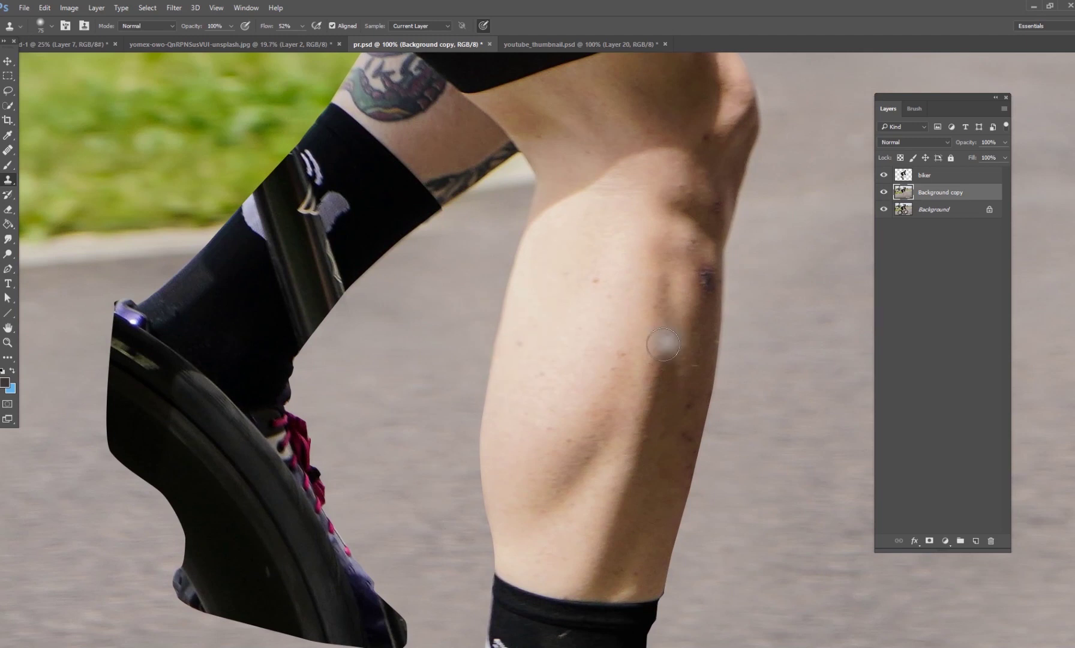
drag(679, 261, 583, 435)
drag(607, 338, 497, 526)
mouse_move(534, 348)
mouse_down()
mouse_move(568, 428)
mouse_move(412, 503)
mouse_move(570, 378)
mouse_move(557, 343)
mouse_up()
click(557, 343)
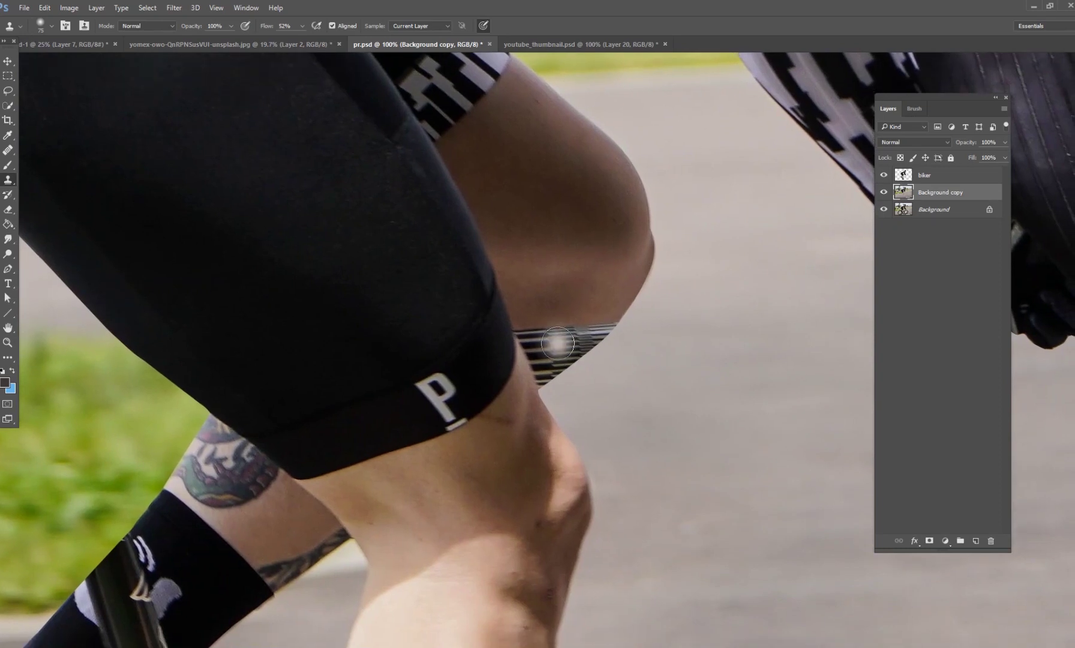
scroll(557, 343, up, 2)
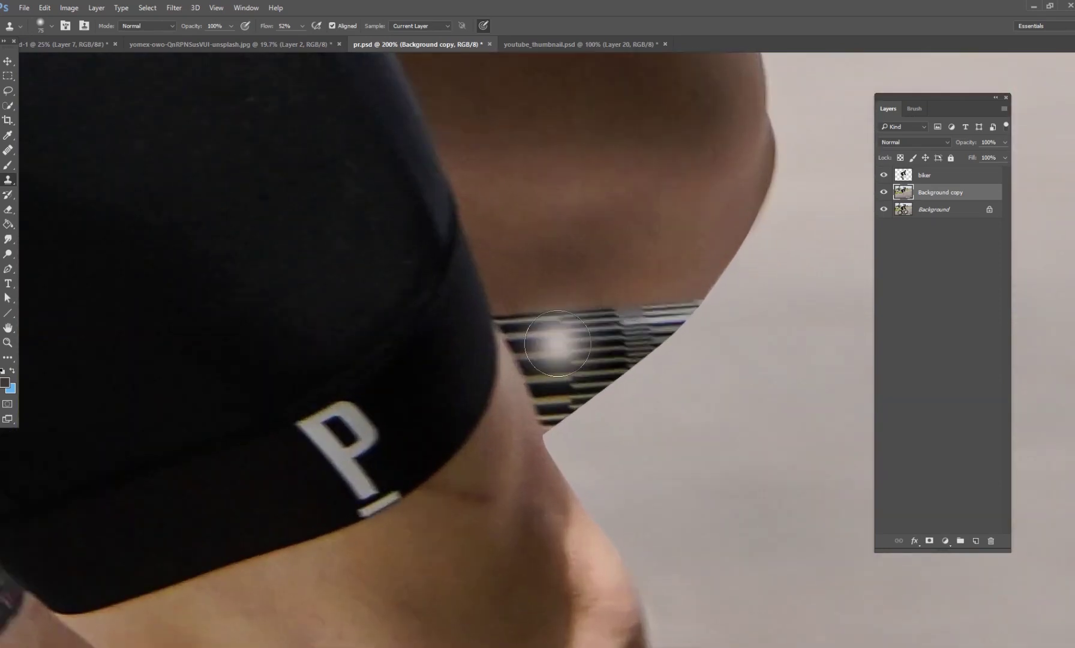
- Duplicate the biker layer and load the copy's outline as a selection
click(930, 178)
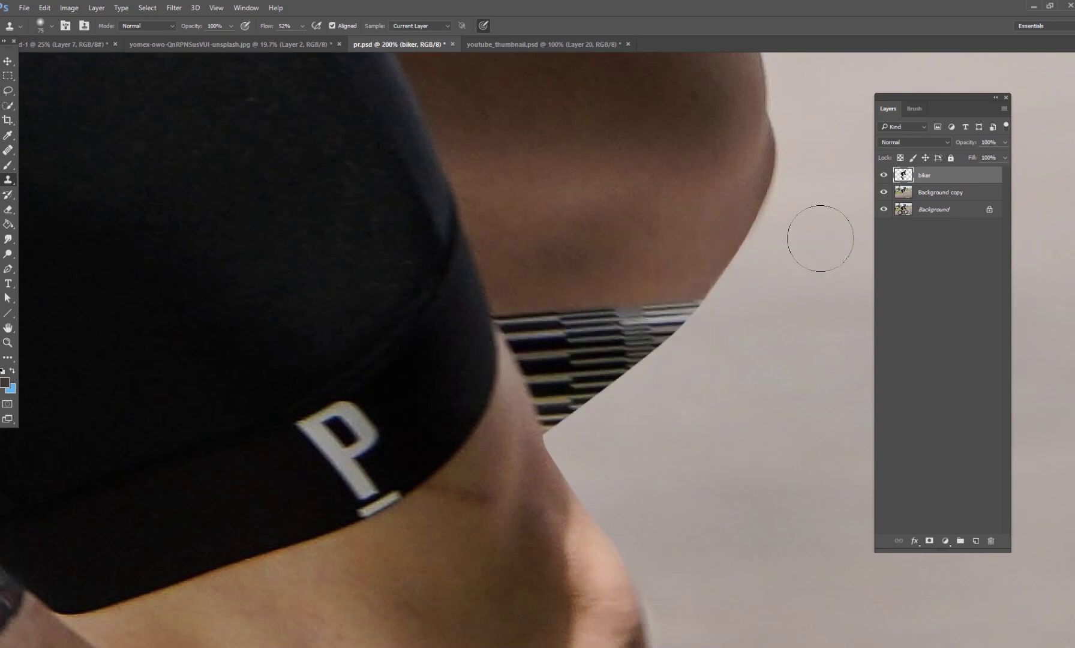
key(ctrl+j)
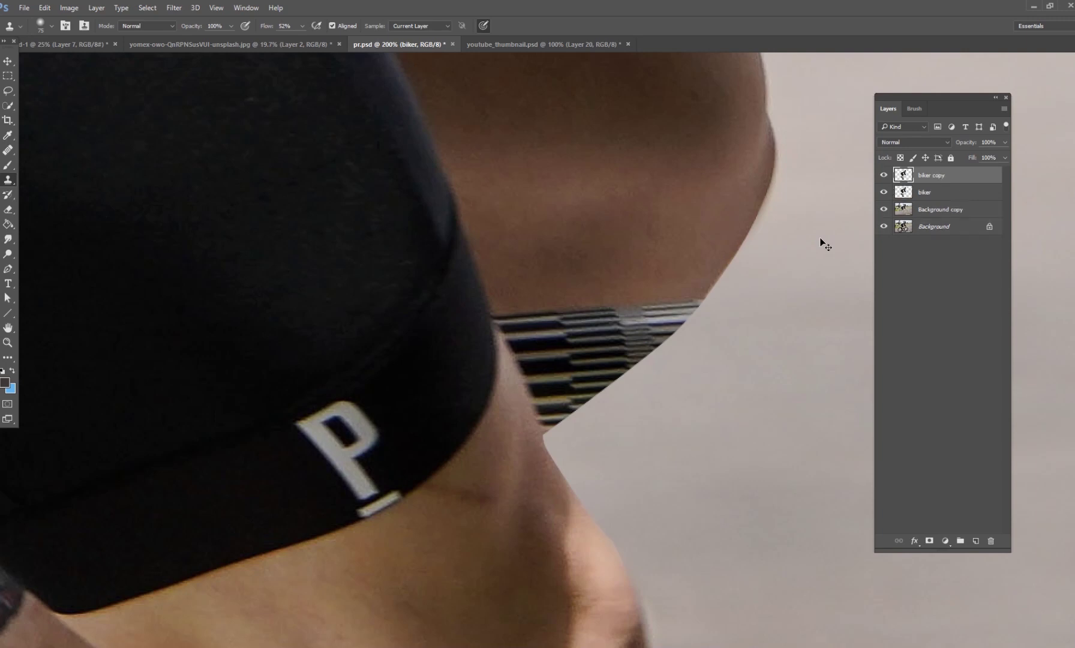
click(882, 176)
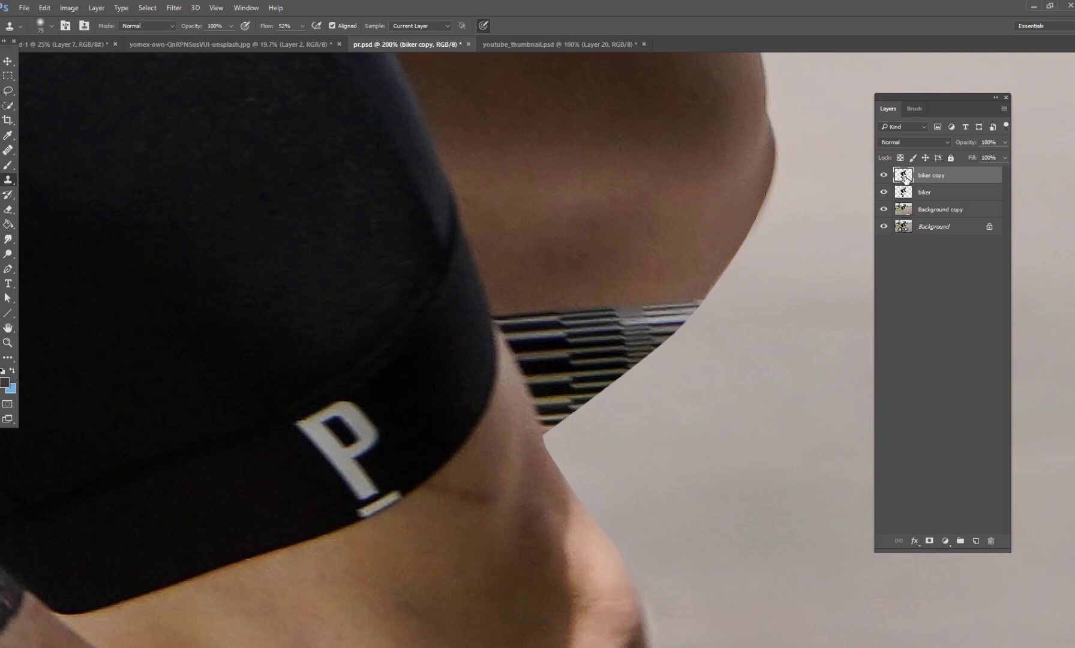
ctrl+click(904, 175)
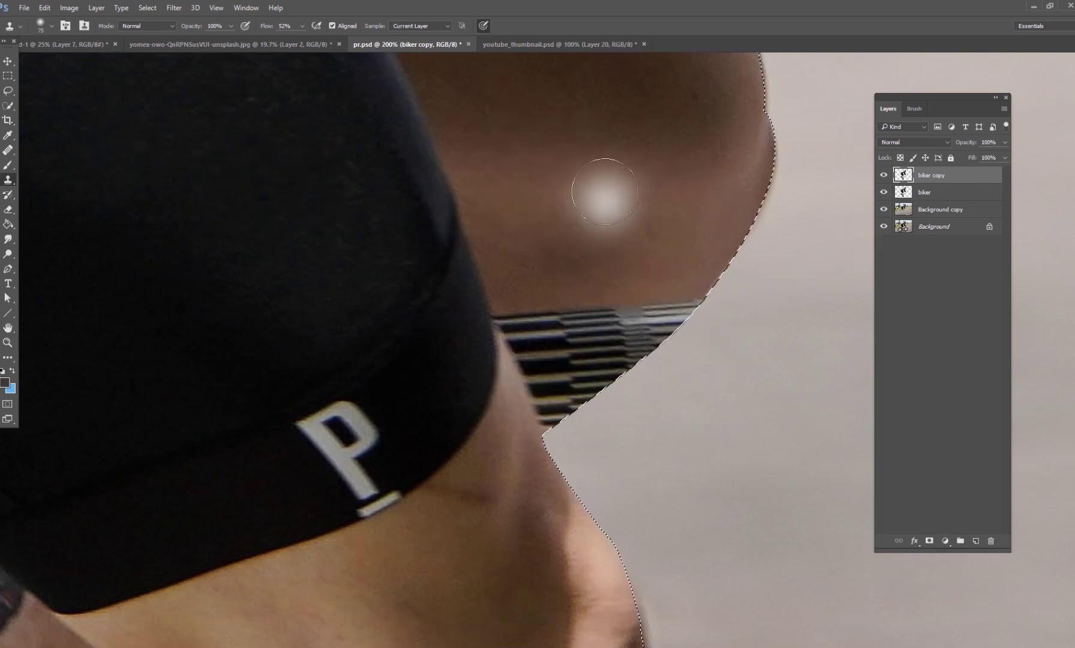
- Clone sampled skin over the striped patch below the rear knee on the biker copy, using 31 px and 75 px brushes
key(ctrl+minus)
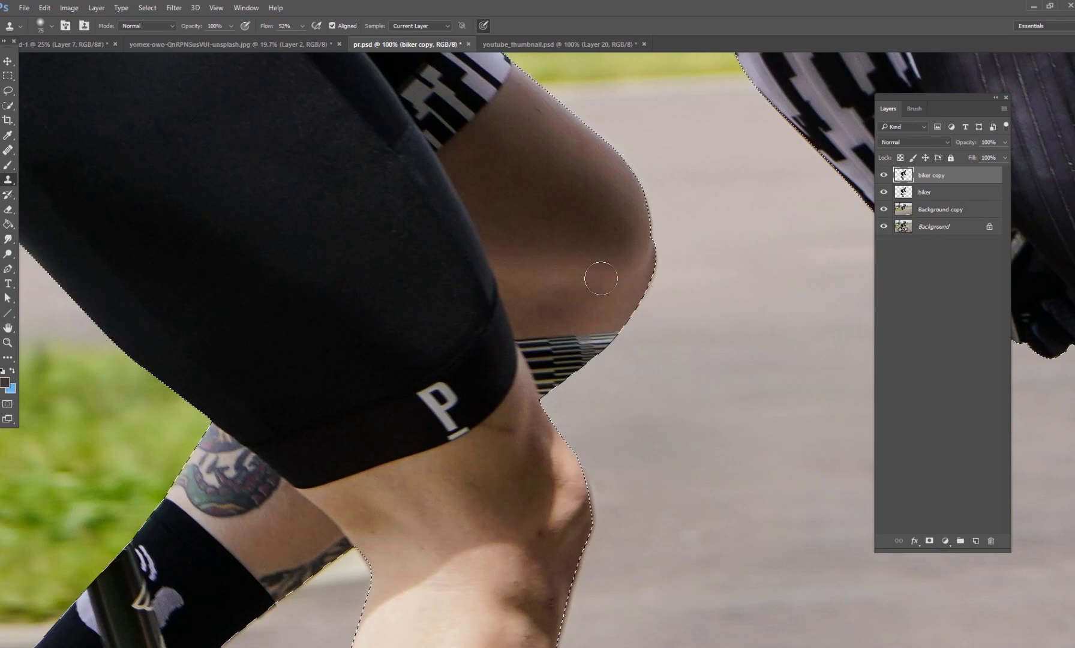
mouse_move(603, 336)
mouse_down()
mouse_move(581, 374)
mouse_move(555, 373)
mouse_up()
drag(612, 334, 597, 358)
alt+click(608, 296)
right_click(607, 319)
drag(701, 344, 679, 345)
click(597, 311)
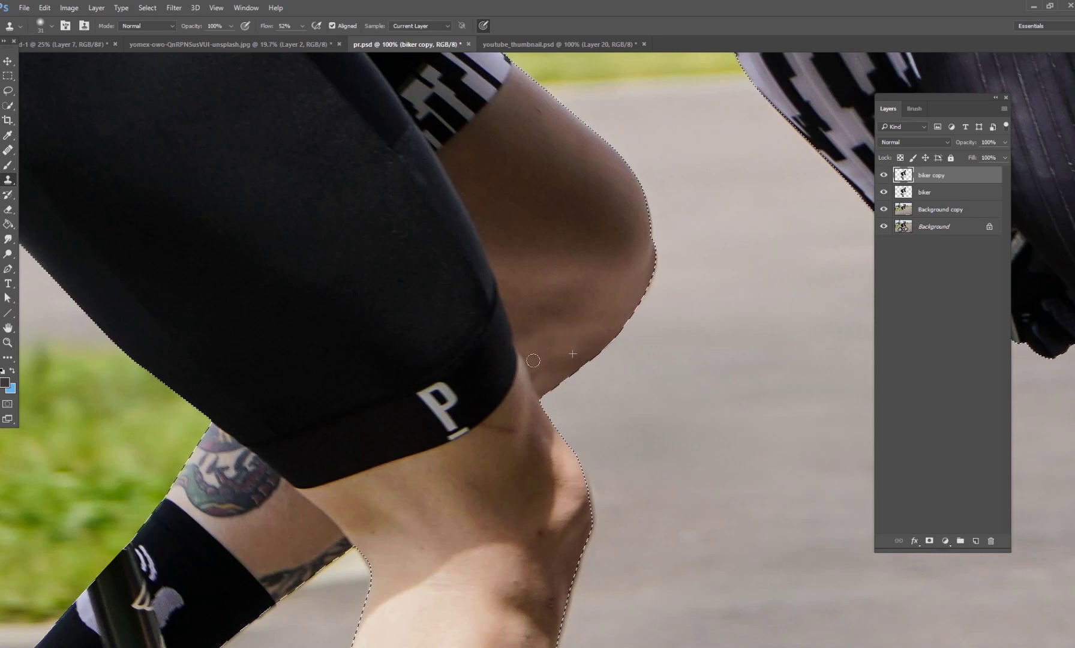
drag(575, 325, 546, 367)
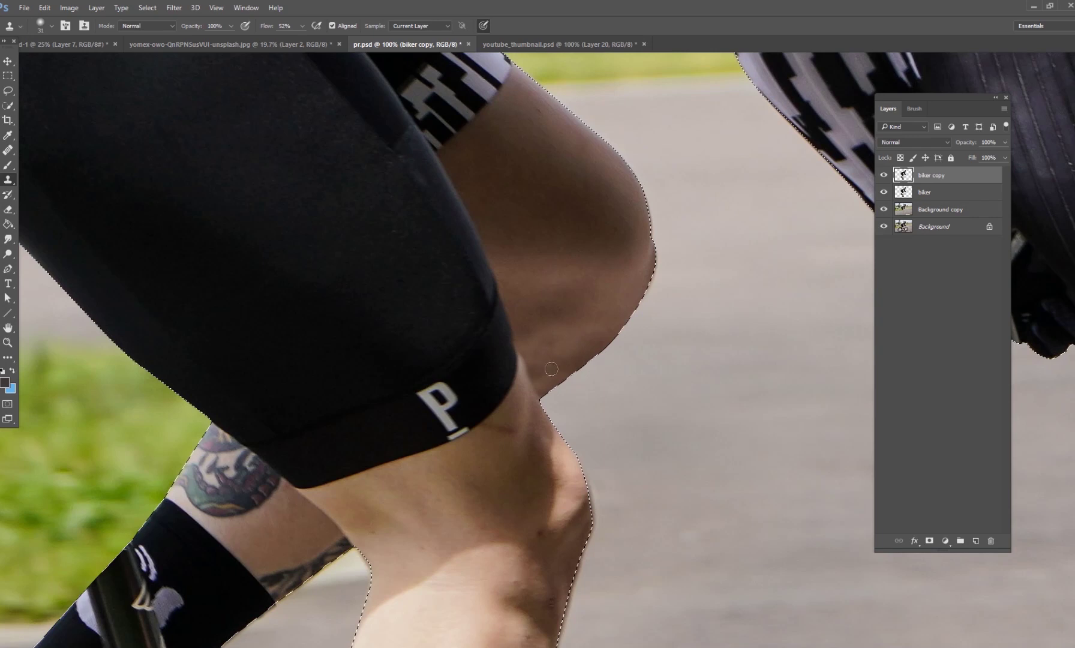
right_click(584, 323)
drag(660, 350, 673, 350)
click(564, 312)
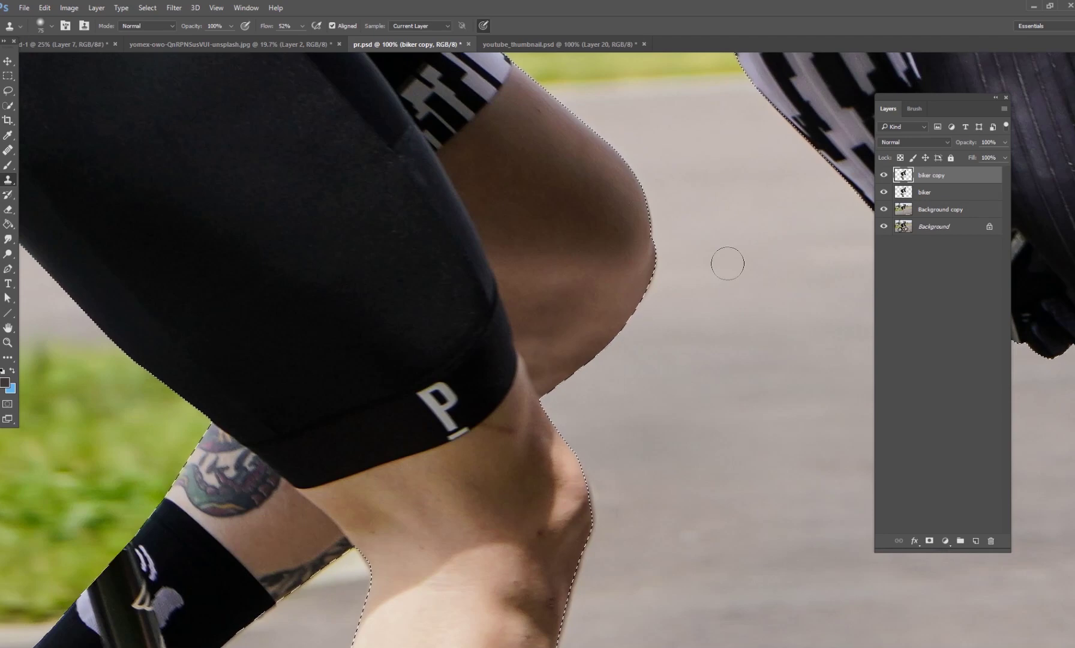
- Paint black over the light marks along the rear sock's grass-side edge with a 14 px brush at 15% flow
key(ctrl+minus)
key(ctrl+minus)
key(ctrl+minus)
key(ctrl+minus)
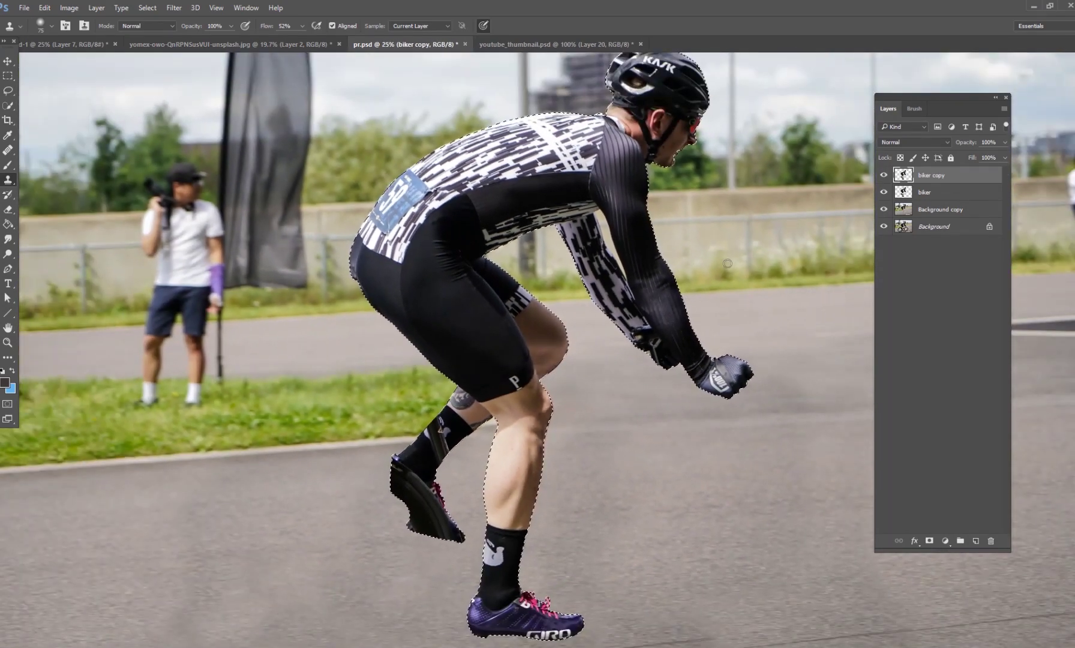
key(ctrl+plus)
key(ctrl+plus)
key(ctrl+plus)
key(ctrl+plus)
key(ctrl+plus)
key(space)
drag(728, 264, 792, 67)
drag(494, 495, 759, 181)
drag(457, 488, 636, 384)
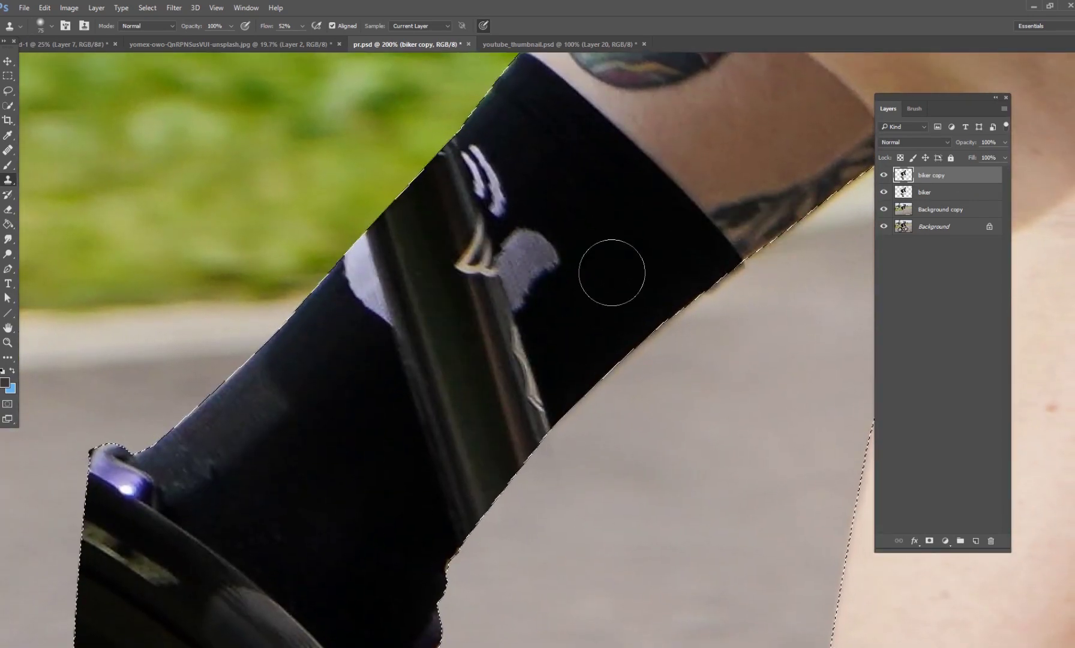
key(b)
right_click(514, 303)
mouse_move(516, 312)
mouse_down()
mouse_move(542, 317)
mouse_move(524, 316)
mouse_up()
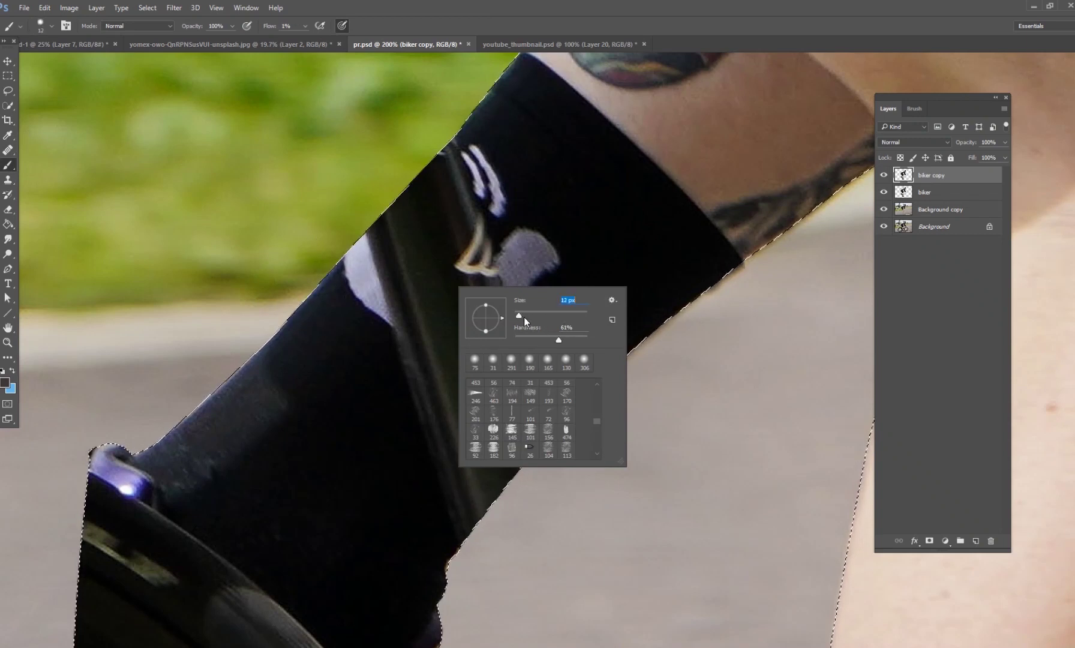
click(305, 26)
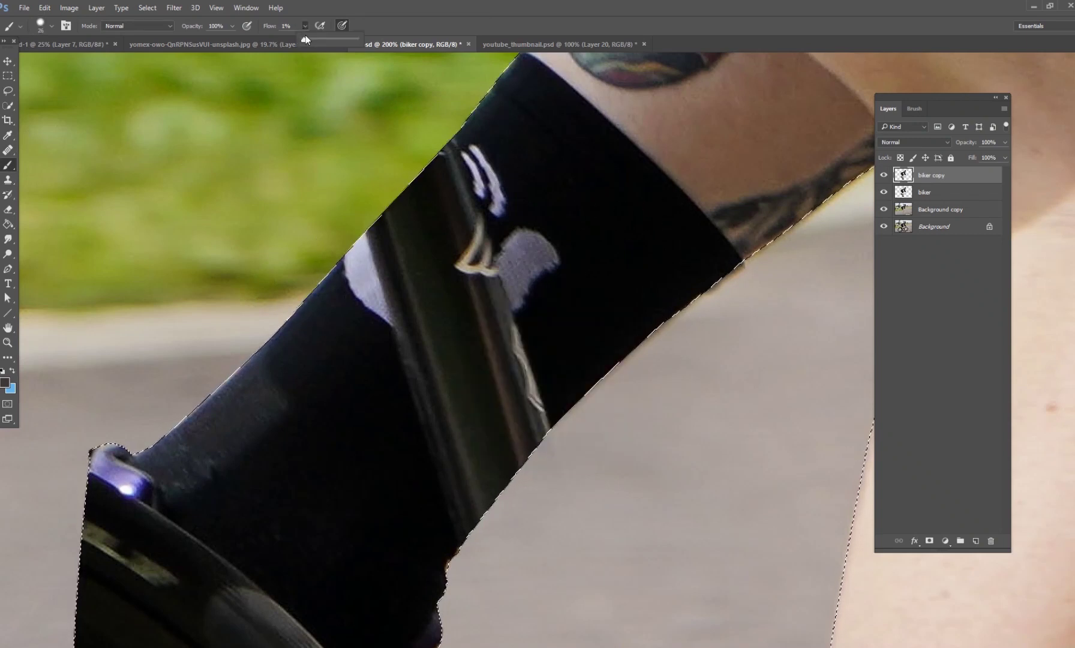
right_click(543, 167)
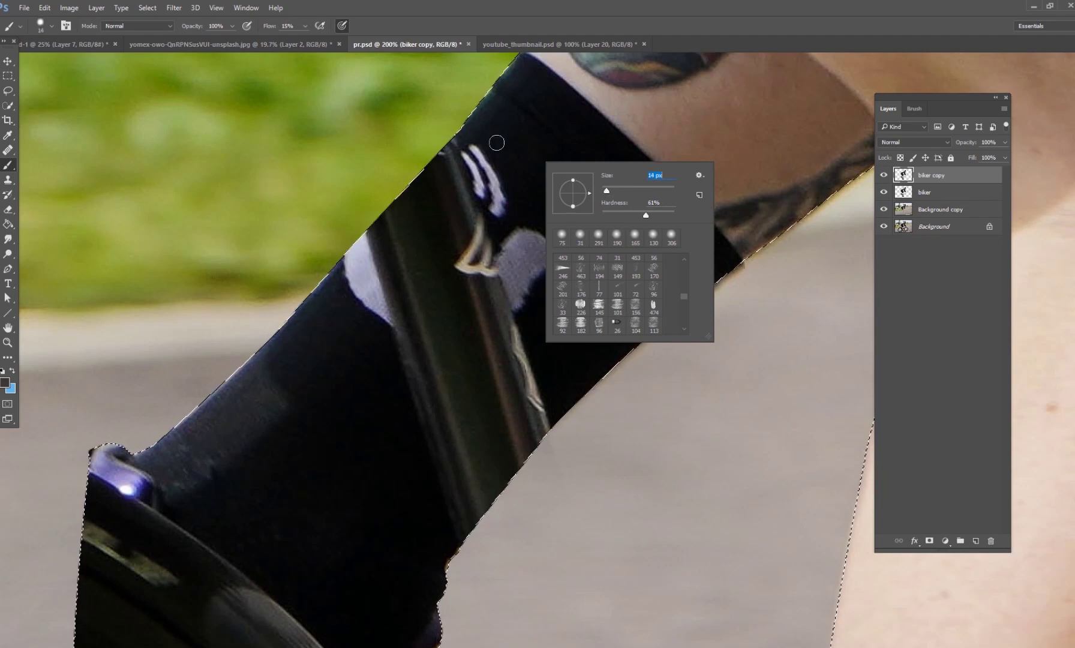
key(Return)
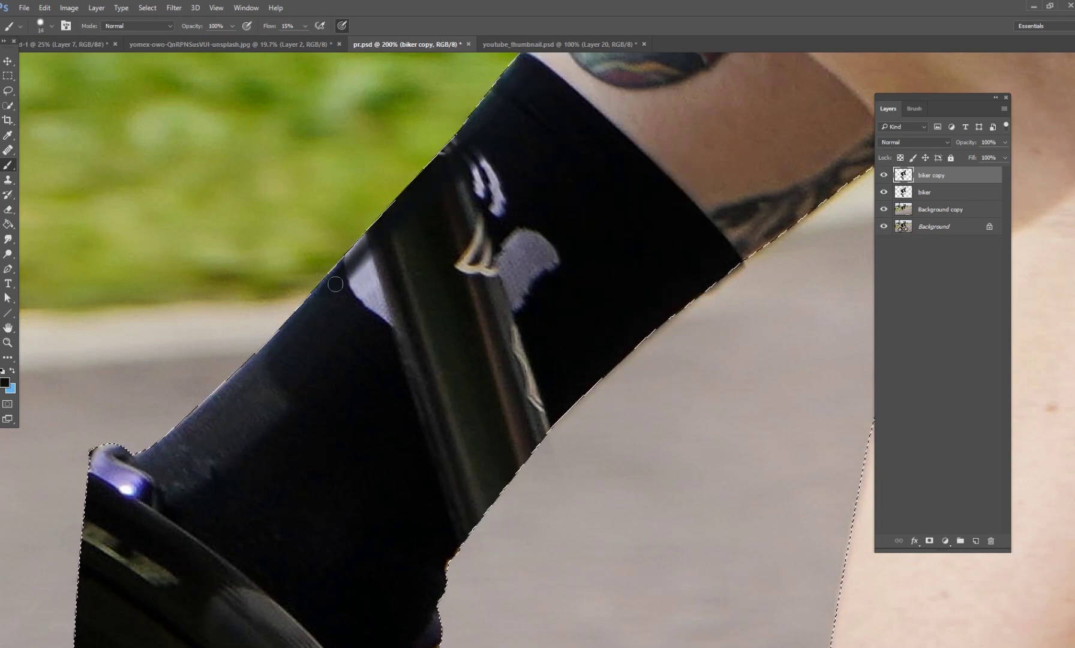
- Cover the bicycle tube and the remaining logo on the rear sock with dark sock colours, using a 42 px brush
right_click(367, 322)
key(Return)
mouse_move(434, 223)
mouse_down()
mouse_move(417, 304)
mouse_move(464, 331)
mouse_move(519, 254)
mouse_move(492, 233)
mouse_move(468, 172)
mouse_move(456, 350)
mouse_move(488, 298)
mouse_move(387, 223)
mouse_up()
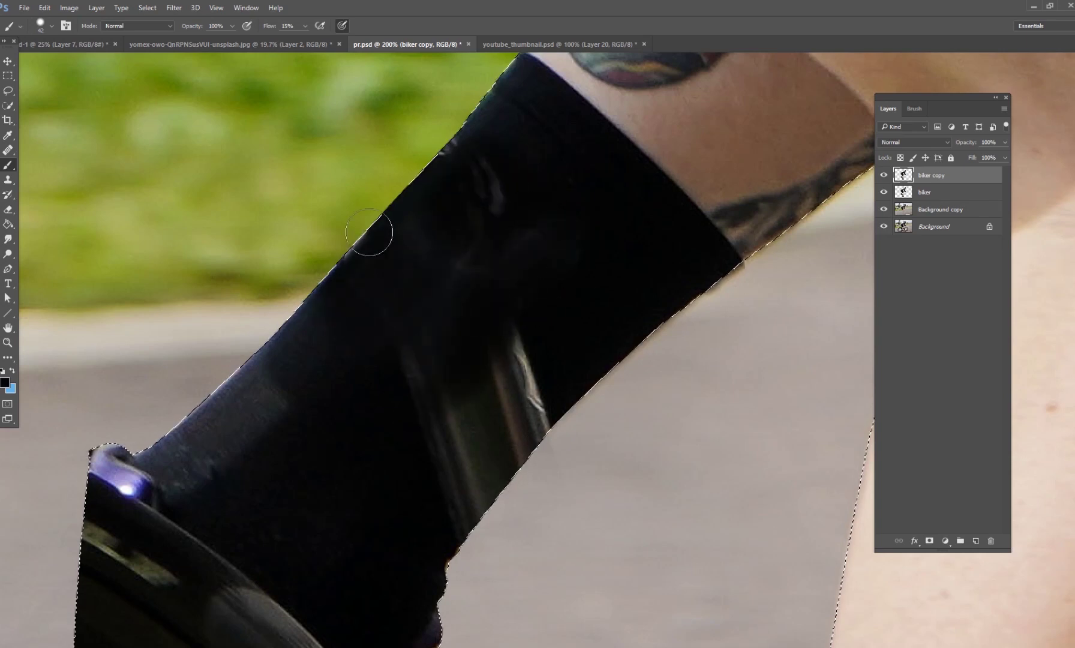
drag(599, 319, 448, 501)
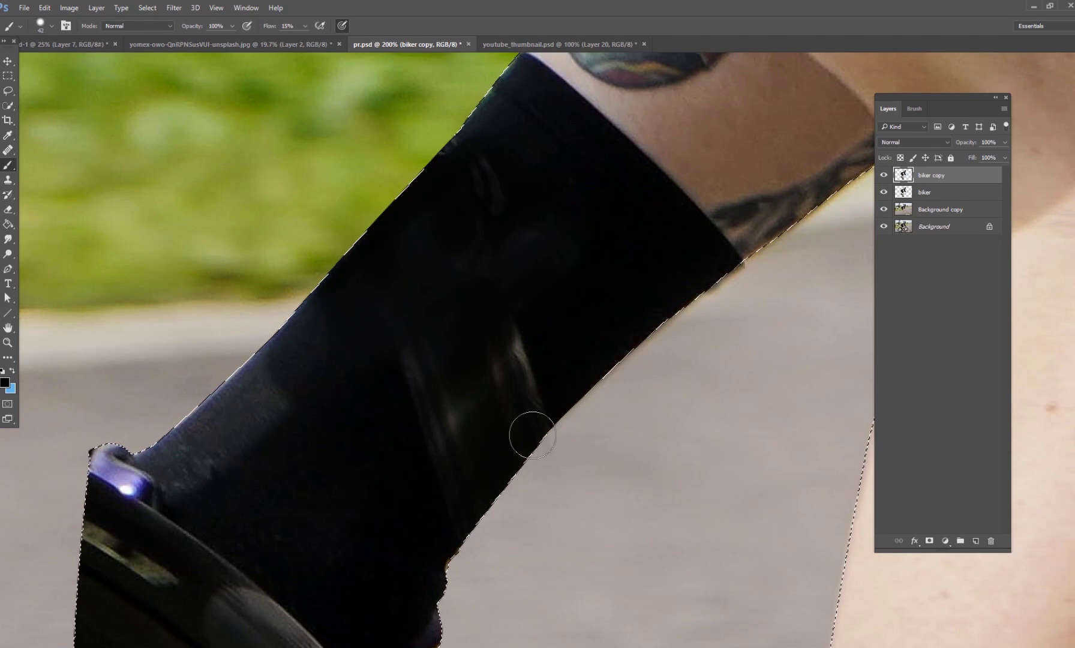
mouse_move(441, 452)
mouse_down()
mouse_move(453, 425)
mouse_move(430, 428)
mouse_move(436, 361)
mouse_move(555, 335)
mouse_up()
alt+click(550, 241)
mouse_move(540, 237)
mouse_down()
mouse_move(477, 173)
mouse_move(441, 213)
mouse_up()
alt+click(419, 372)
drag(414, 365, 438, 297)
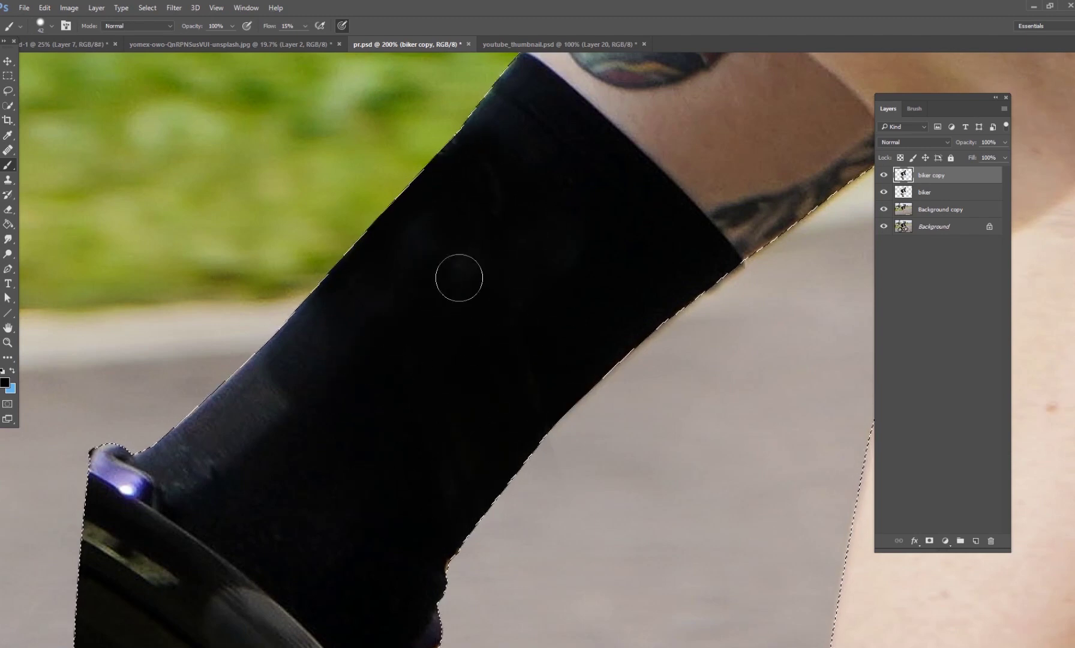
- Lower the brush flow to 9% and blend sampled sock tones along the rear sock's grass-side edge
click(305, 26)
alt+click(331, 360)
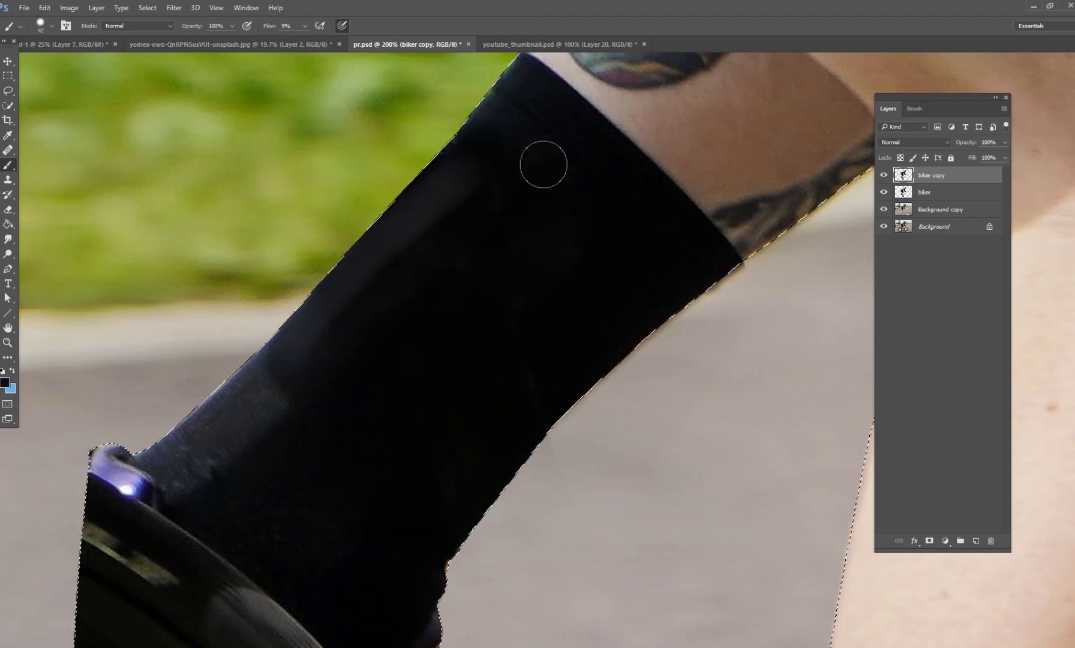
alt+click(418, 213)
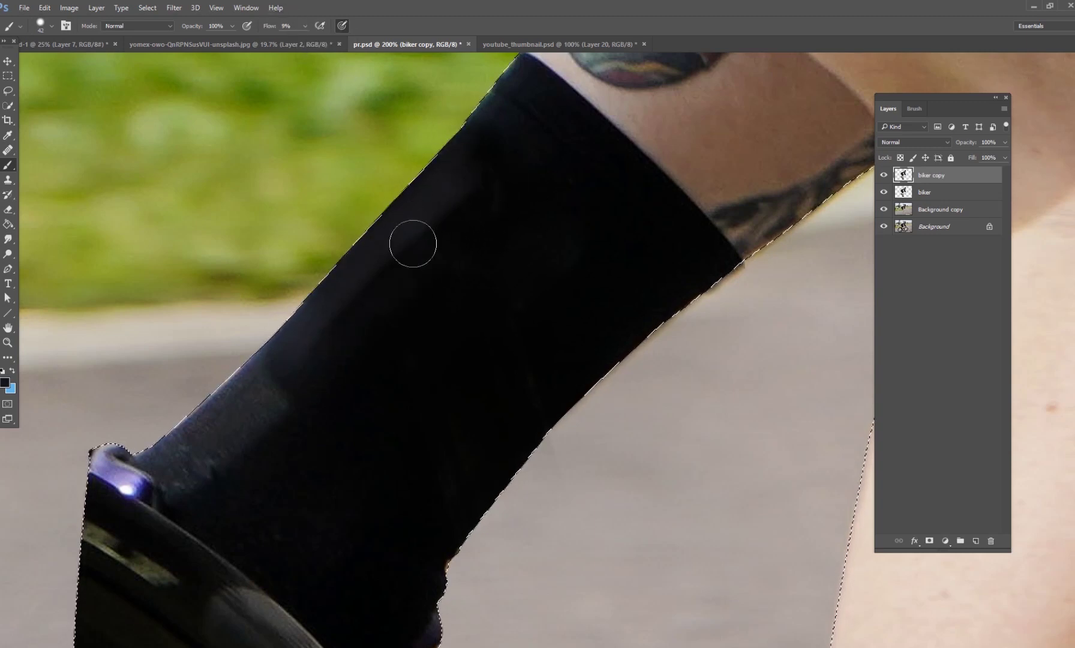
- Deselect the rider's outline and hide the original biker layer, keeping the biker copy active
drag(512, 392, 635, 168)
scroll(480, 461, down, 3)
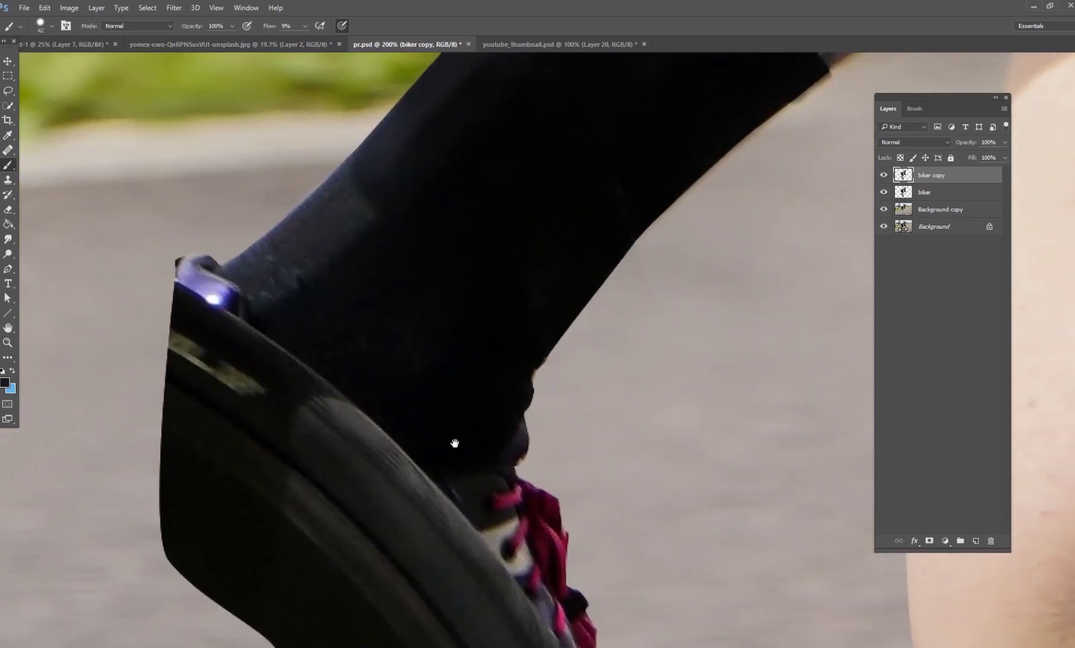
scroll(455, 447, down, 4)
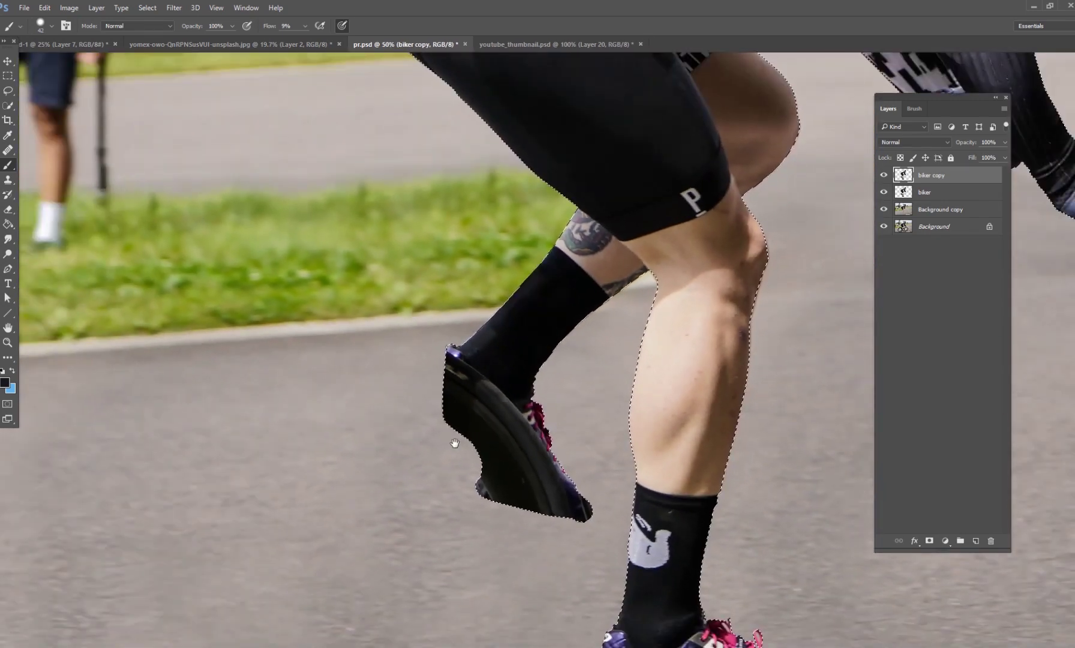
drag(455, 443, 346, 413)
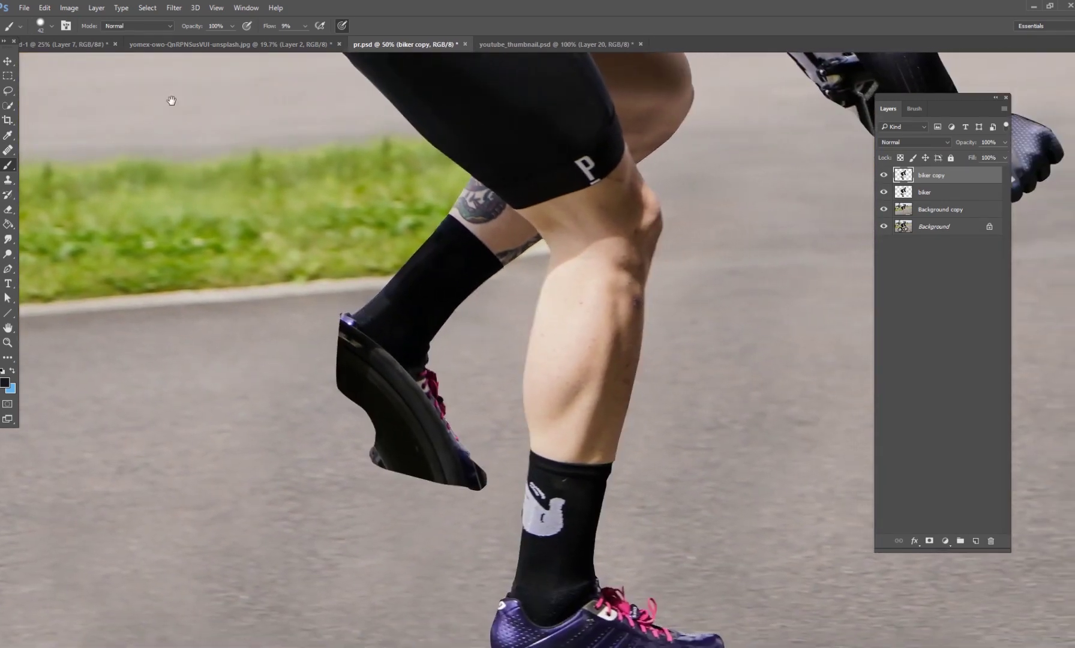
click(147, 8)
click(158, 30)
drag(489, 437, 426, 345)
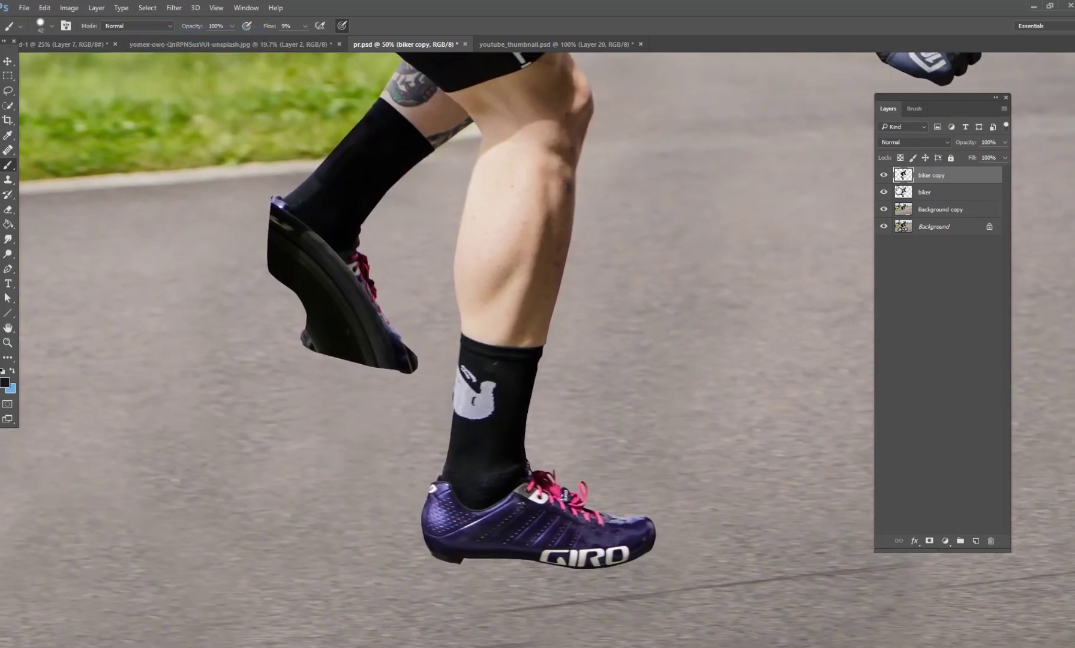
key(ctrl+plus)
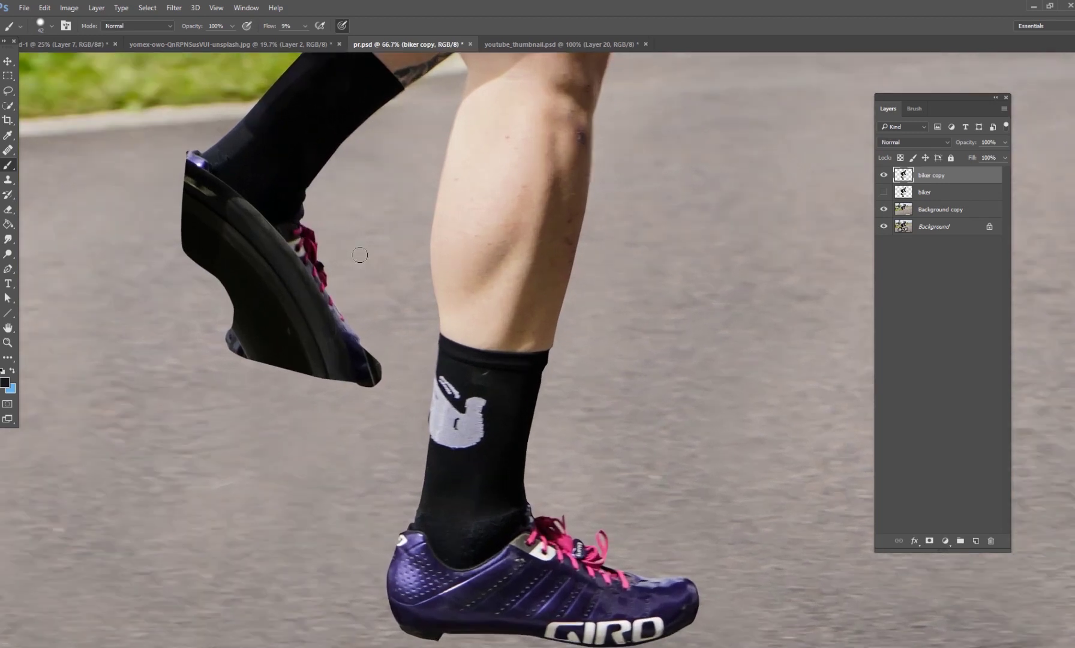
drag(360, 255, 518, 274)
drag(562, 423, 474, 310)
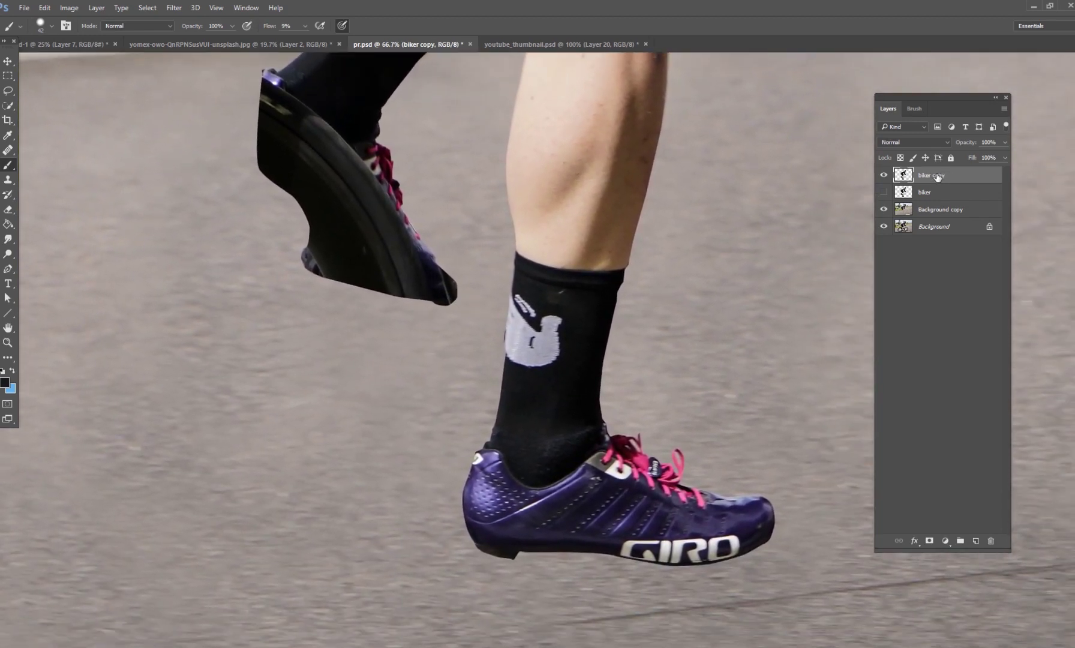
- Copy the front shoe and lower sock from a freehand selection onto a new layer and move the copy to the rear foot
drag(7, 90, 54, 89)
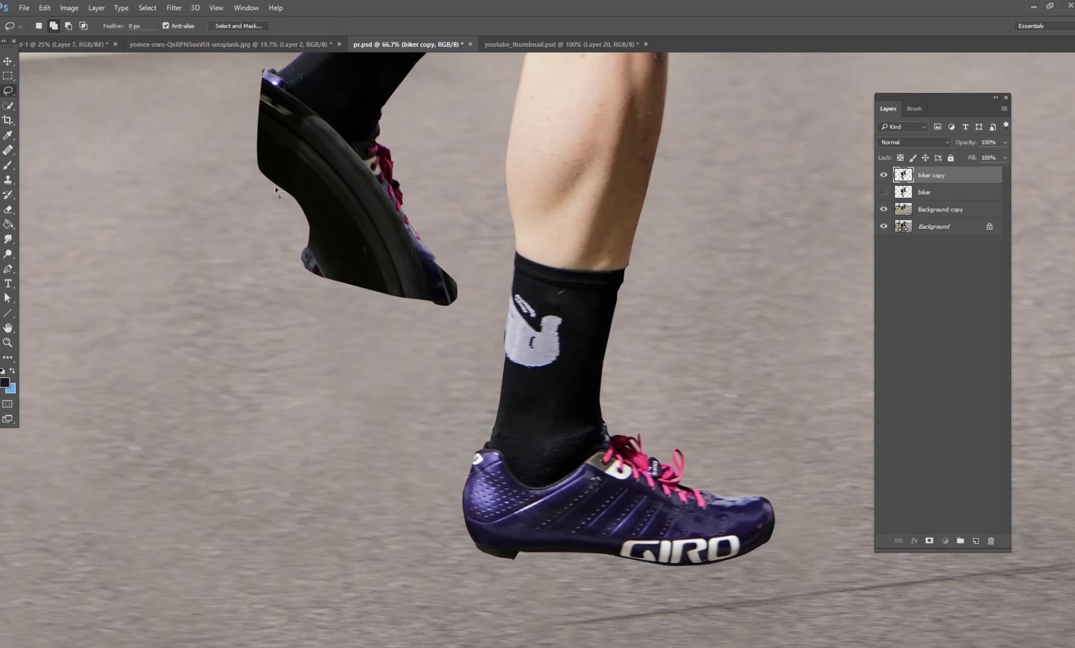
mouse_move(623, 344)
mouse_down()
mouse_move(577, 320)
mouse_move(512, 341)
mouse_move(420, 421)
mouse_up()
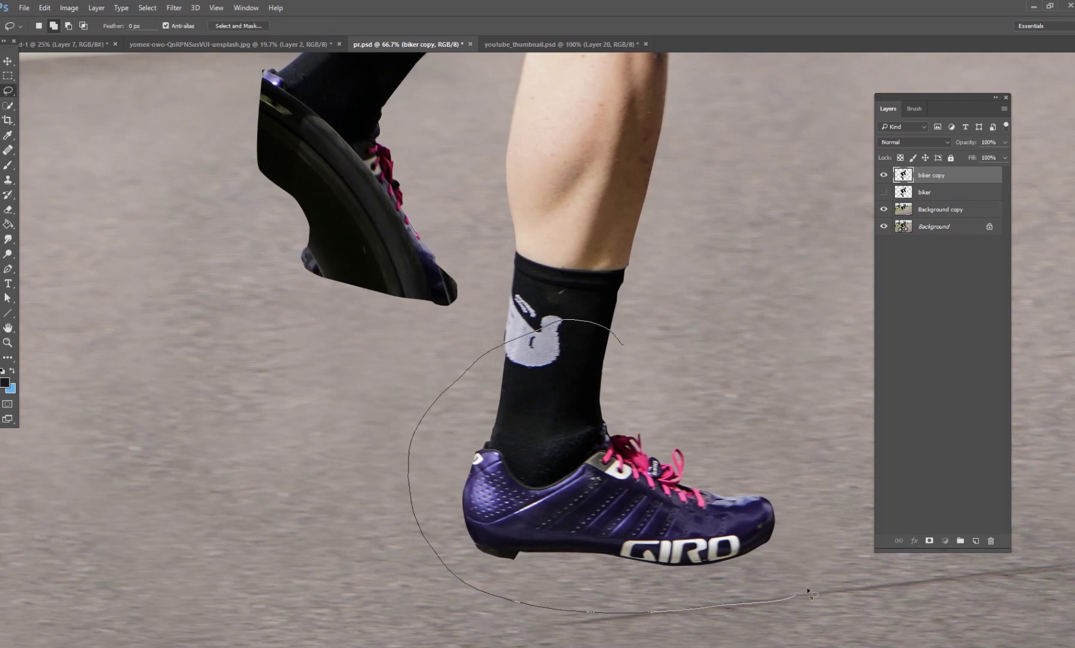
drag(726, 389, 726, 391)
key(ctrl+j)
key(v)
drag(668, 432, 398, 322)
drag(641, 347, 740, 466)
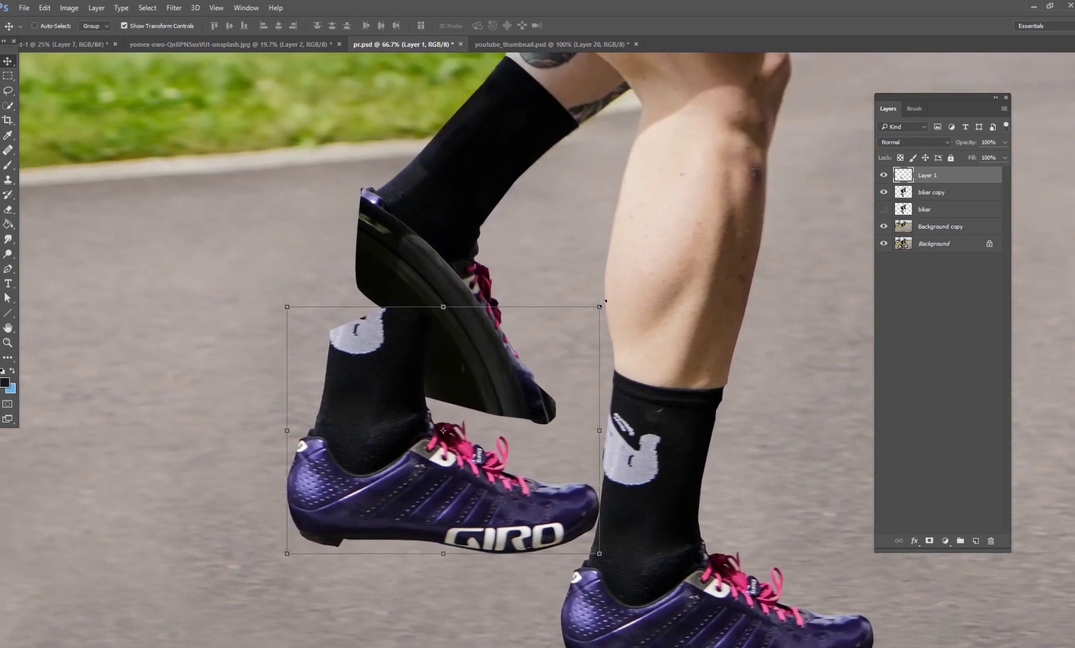
- Rotate the copied shoe by 36.8° and scale and skew it to fit over the rear foot
drag(614, 291, 677, 406)
drag(561, 375, 567, 283)
drag(655, 211, 661, 222)
drag(574, 274, 586, 258)
drag(665, 261, 647, 263)
drag(616, 271, 631, 263)
drag(675, 226, 671, 235)
drag(605, 263, 651, 258)
drag(626, 259, 652, 258)
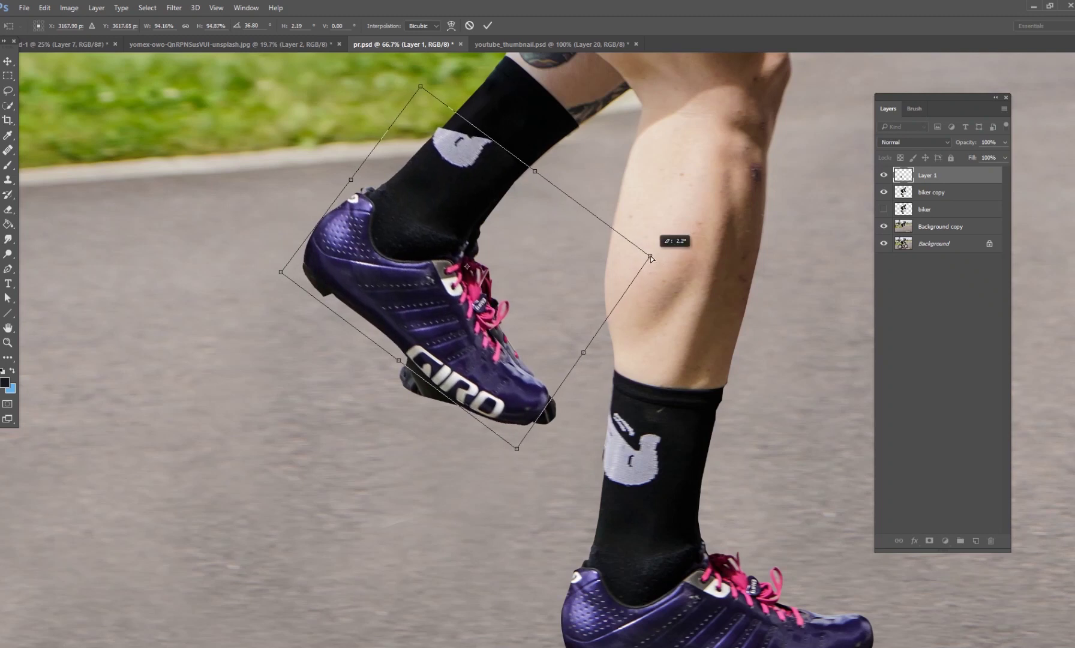
drag(420, 85, 424, 88)
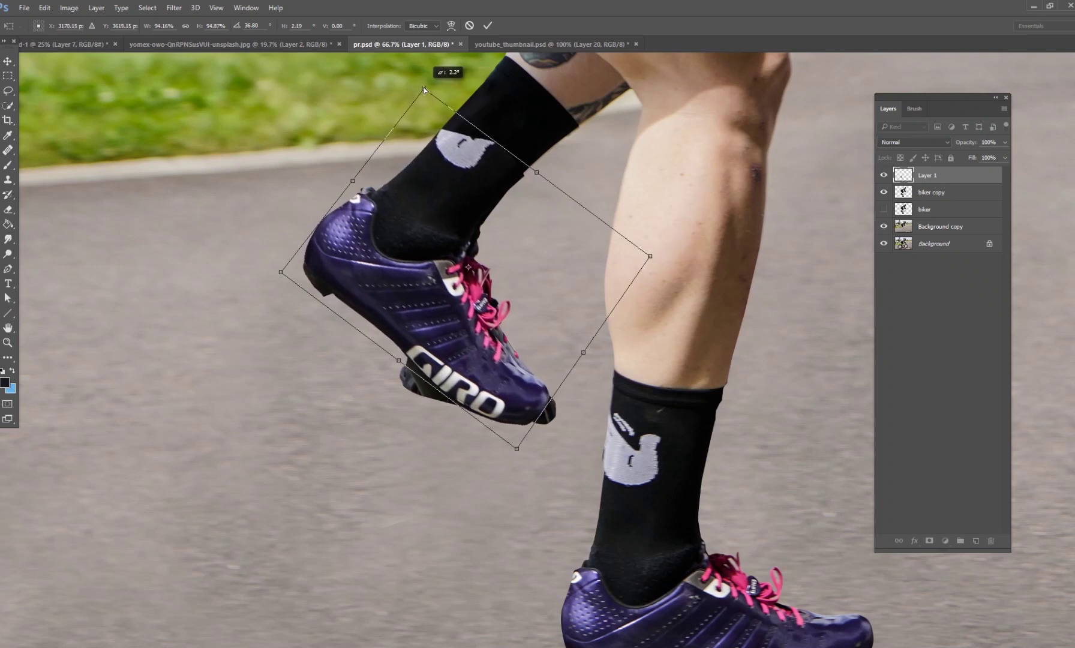
drag(654, 259, 653, 255)
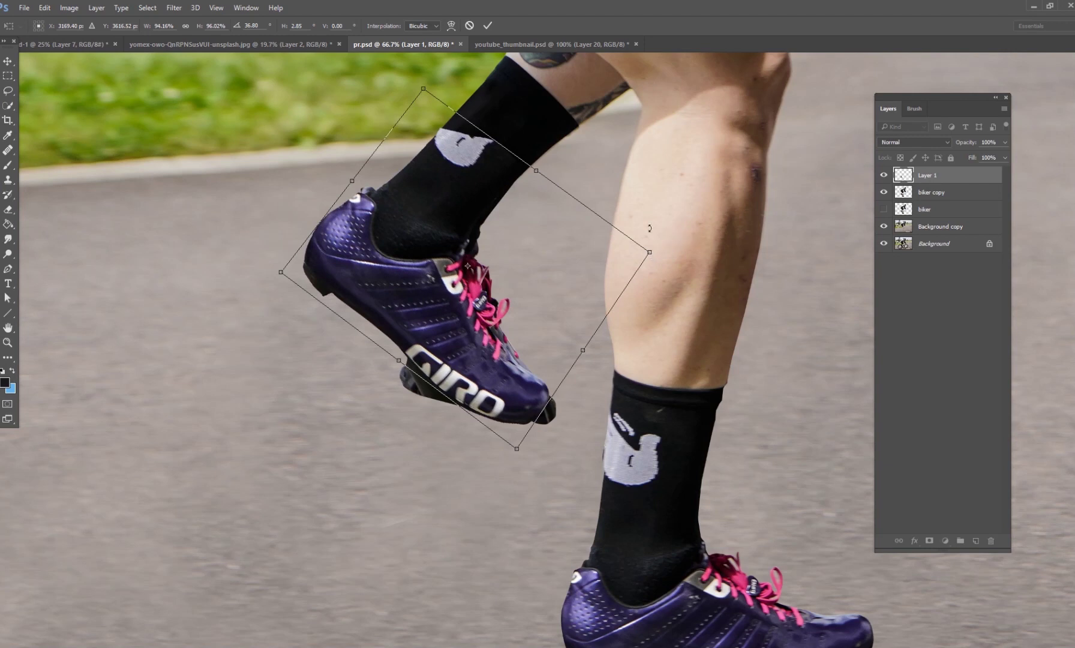
click(488, 26)
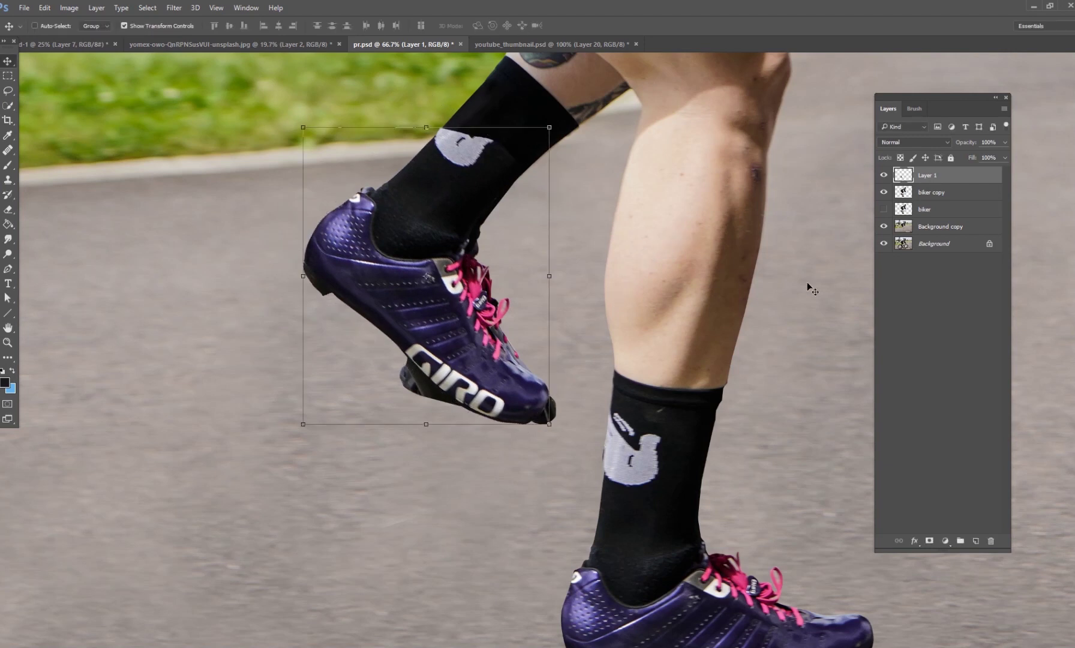
- Add a layer mask to the biker copy layer and set the brush flow to 100%
click(931, 193)
click(930, 541)
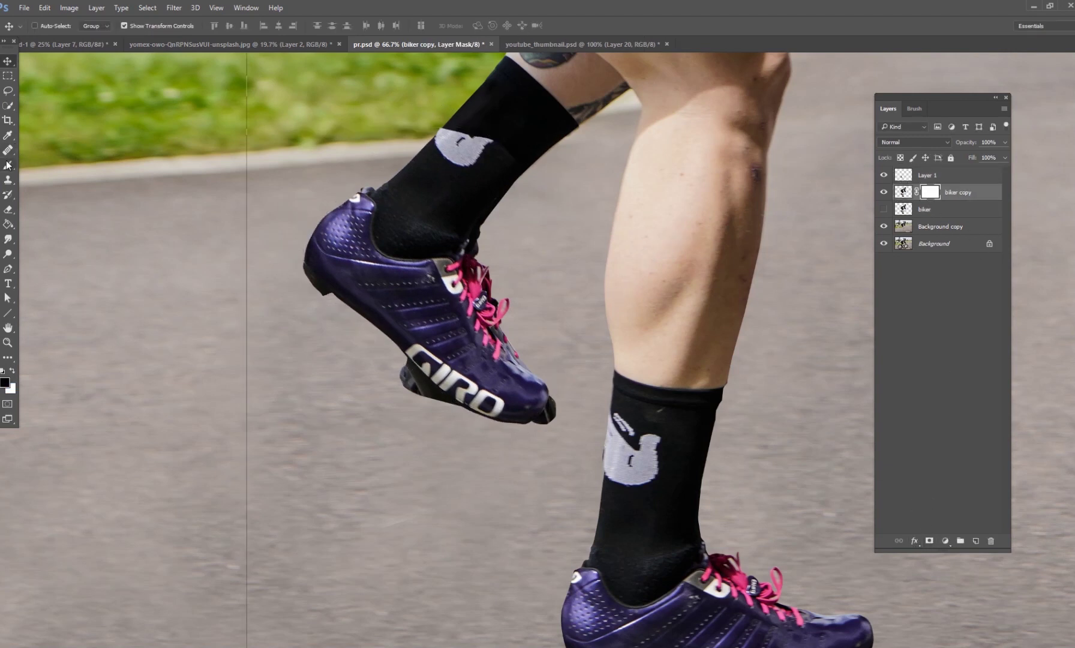
click(7, 165)
click(304, 26)
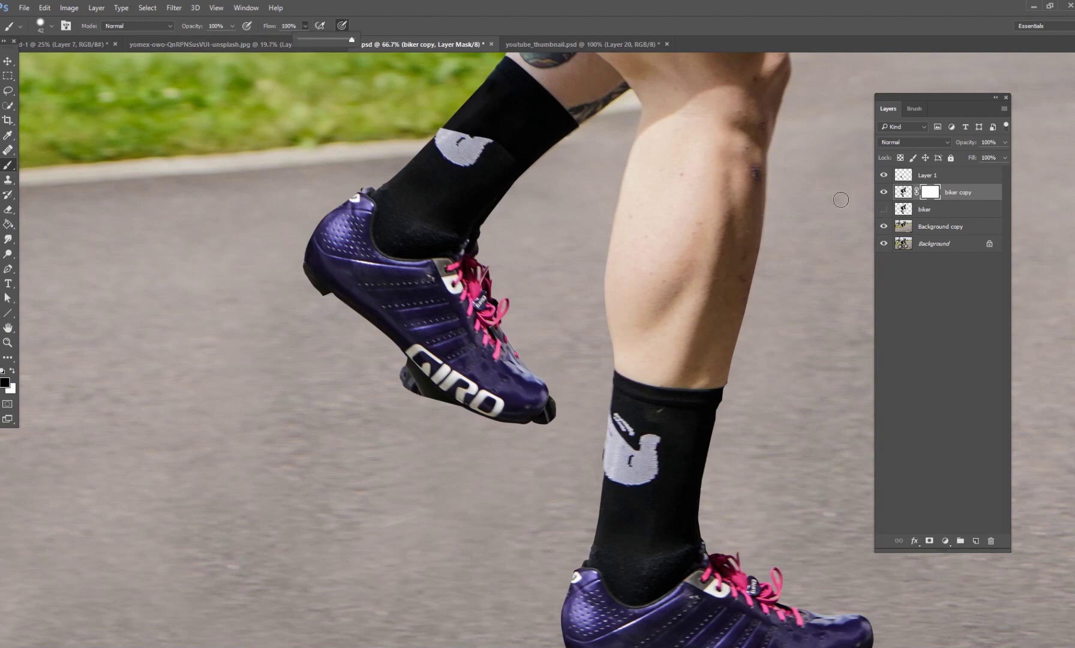
click(883, 175)
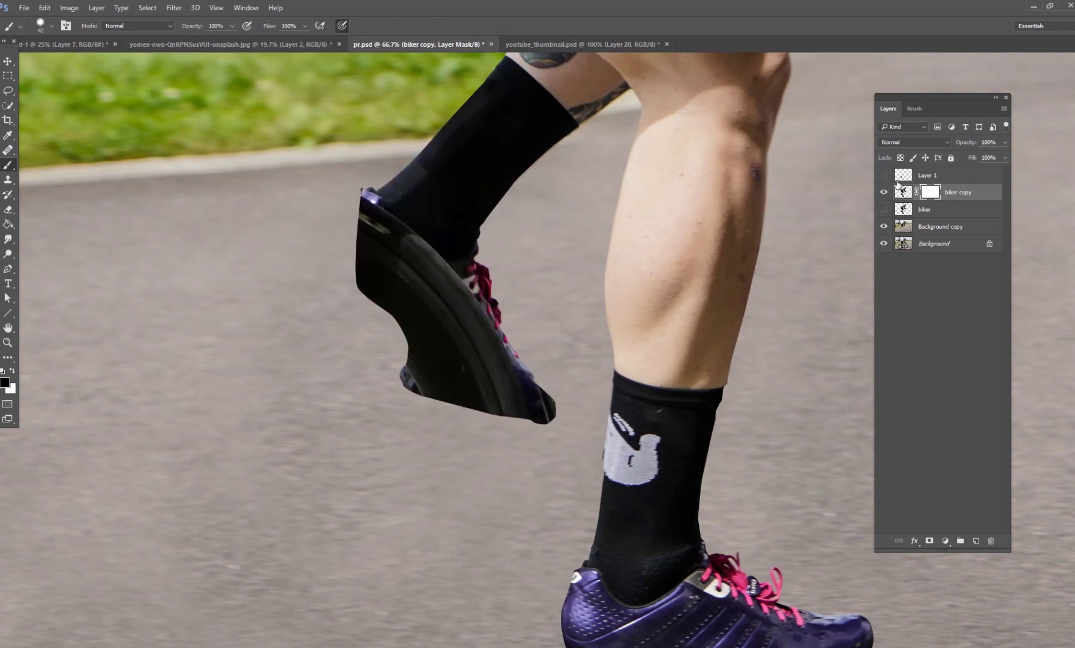
click(884, 175)
- Mask out the remains of the old rear shoe and wheel around the copied shoe with a 193 px brush
right_click(500, 294)
click(606, 320)
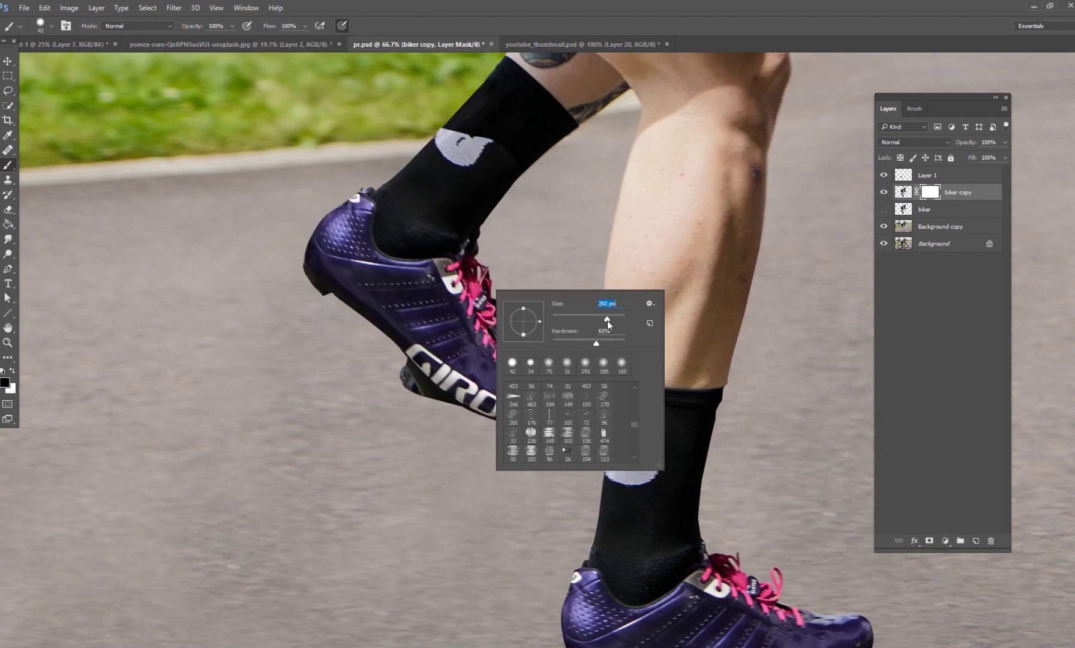
click(388, 249)
mouse_move(331, 249)
mouse_down()
mouse_move(429, 366)
mouse_move(519, 402)
mouse_move(462, 309)
mouse_move(475, 289)
mouse_up()
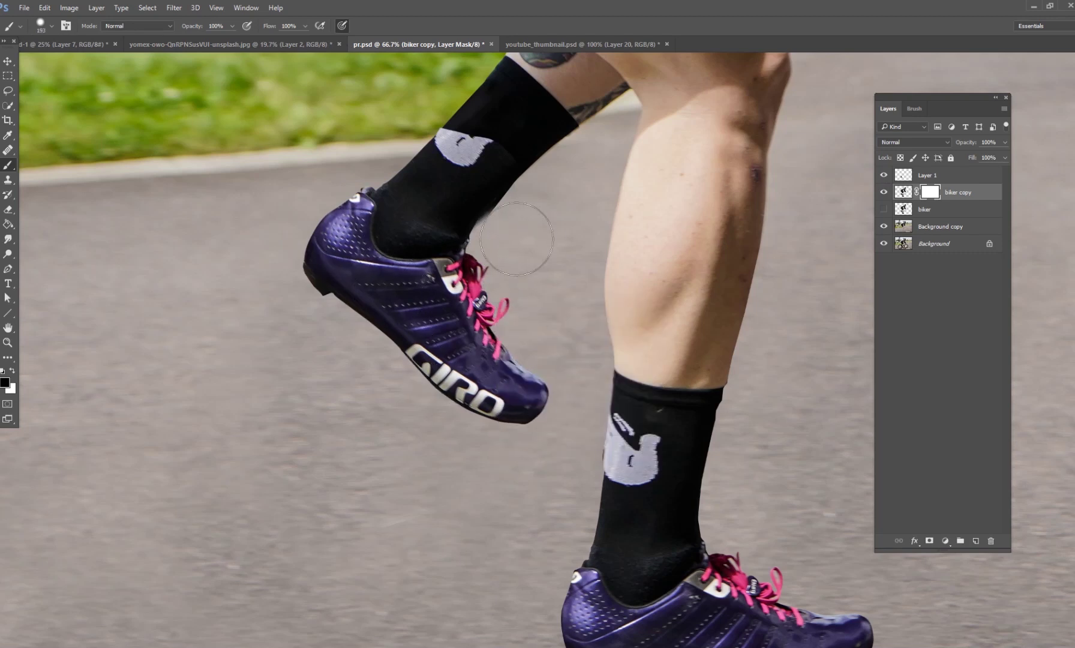
- Touch up the biker copy's mask beside the rear sock and set the brush size to 55 px
right_click(584, 178)
key(Escape)
right_click(629, 214)
click(559, 218)
right_click(621, 223)
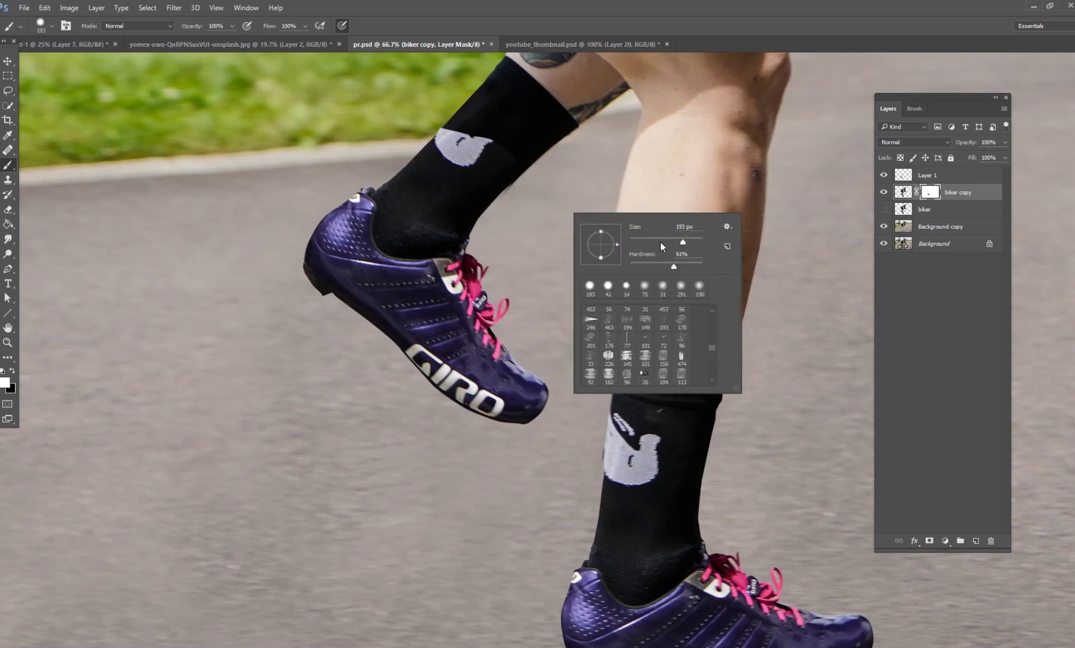
text(x)
key(Return)
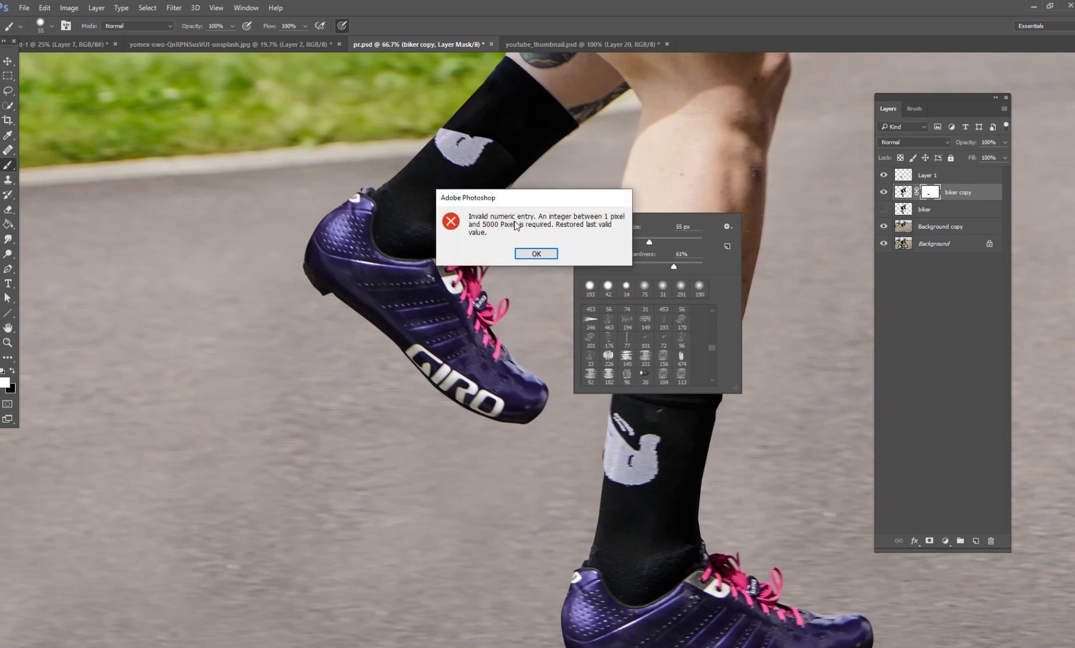
click(537, 253)
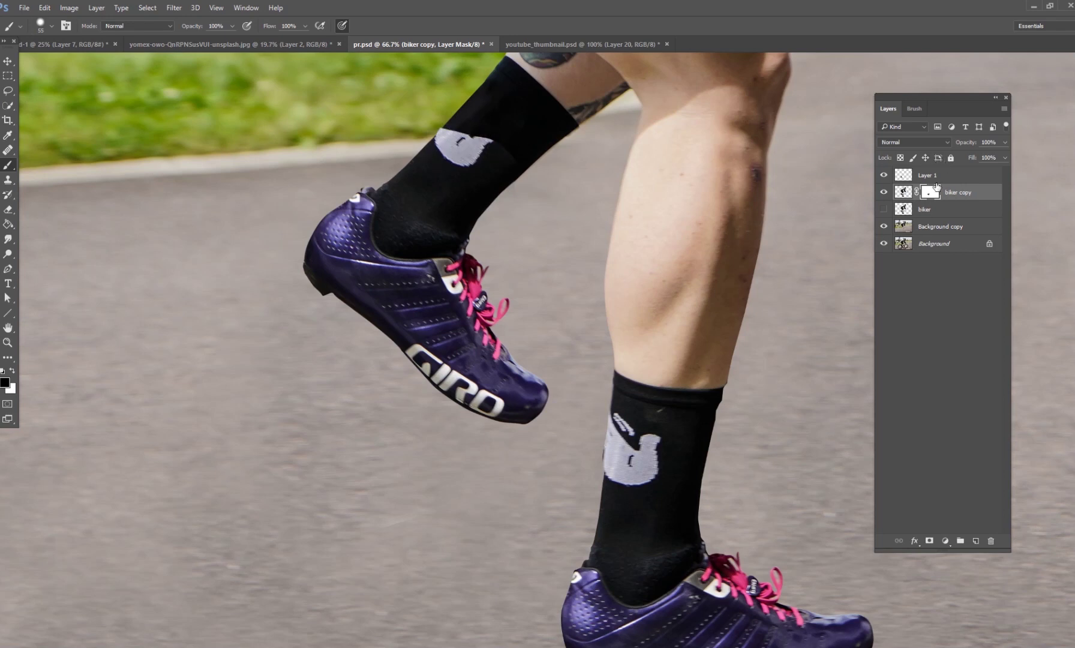
- Mask out the white logo patch on the copied shoe layer's sock and apply the layer mask
click(936, 178)
click(929, 541)
drag(447, 133, 465, 157)
drag(550, 282, 552, 203)
drag(654, 330, 709, 384)
right_click(927, 182)
click(947, 211)
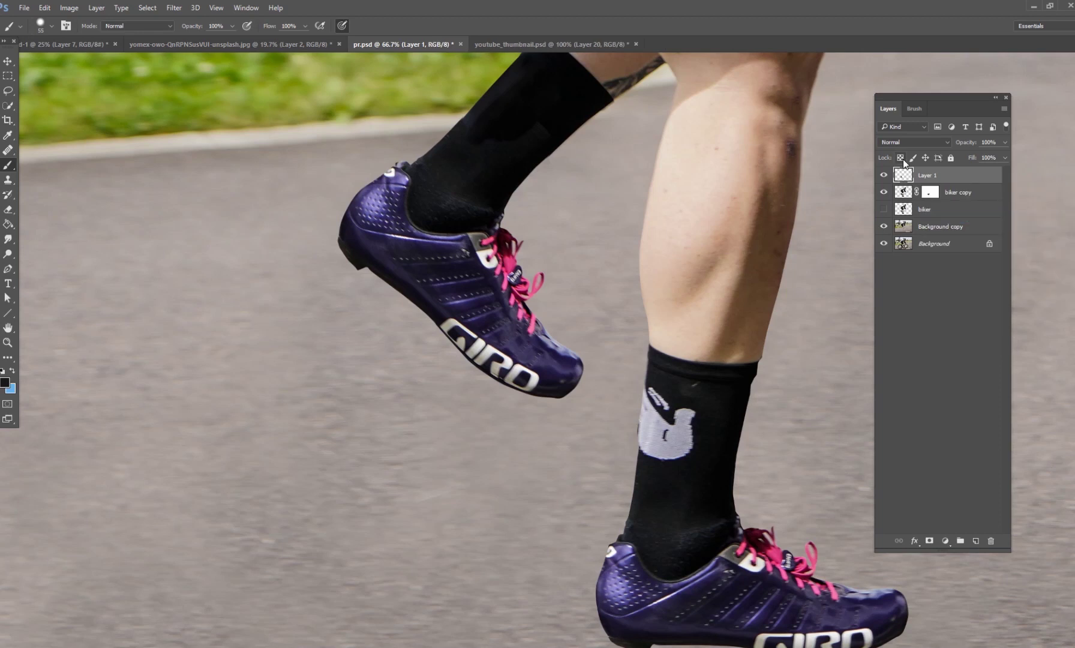
- Load the copied shoe's outline as a selection and start darkening its GIRO lettering and sole with a 37 px brush at 4% flow
key(ctrl+plus)
key(ctrl+plus)
ctrl+click(903, 192)
right_click(281, 267)
drag(354, 295, 347, 294)
drag(273, 278, 363, 362)
click(304, 26)
drag(288, 39, 254, 40)
mouse_move(297, 293)
mouse_down()
mouse_move(368, 363)
mouse_move(374, 390)
mouse_move(554, 476)
mouse_move(585, 483)
mouse_move(599, 458)
mouse_move(472, 409)
mouse_up()
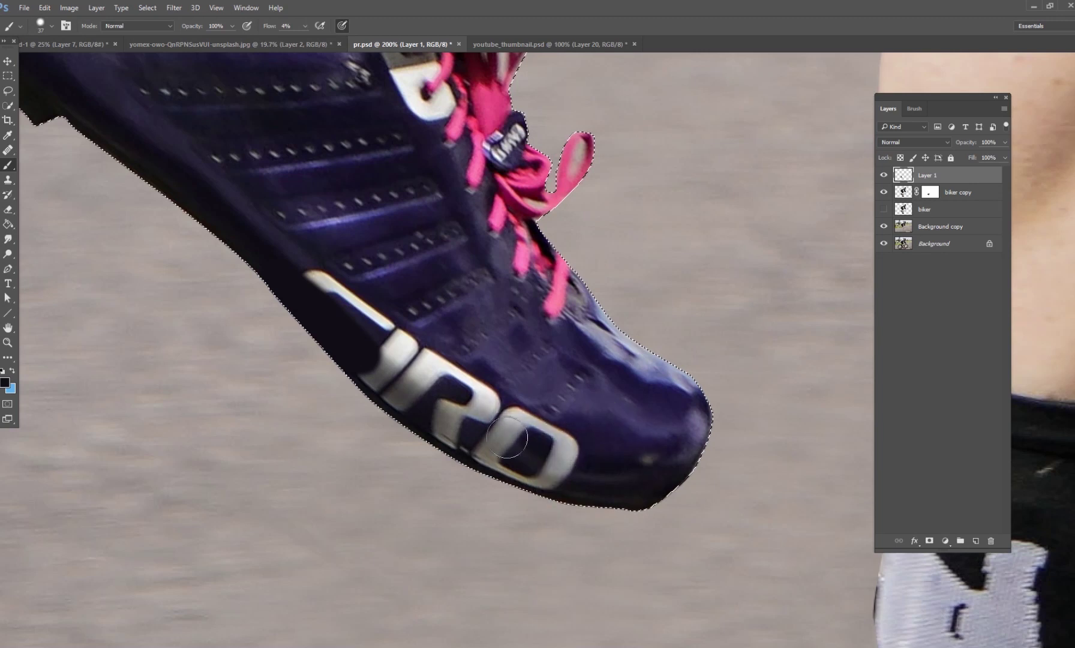
- Raise the brush flow to 13%, cover the remaining GIRO lettering on the rear shoe with dark paint, and deselect
click(306, 25)
drag(301, 40, 308, 40)
mouse_move(339, 331)
mouse_down()
mouse_move(375, 391)
mouse_move(490, 458)
mouse_move(492, 439)
mouse_move(589, 492)
mouse_move(369, 313)
mouse_move(280, 265)
mouse_move(311, 270)
mouse_move(426, 396)
mouse_move(500, 404)
mouse_move(551, 435)
mouse_move(523, 443)
mouse_move(544, 483)
mouse_move(474, 429)
mouse_move(515, 413)
mouse_move(415, 372)
mouse_move(303, 277)
mouse_move(591, 462)
mouse_move(566, 445)
mouse_move(670, 461)
mouse_up()
key(ctrl+d)
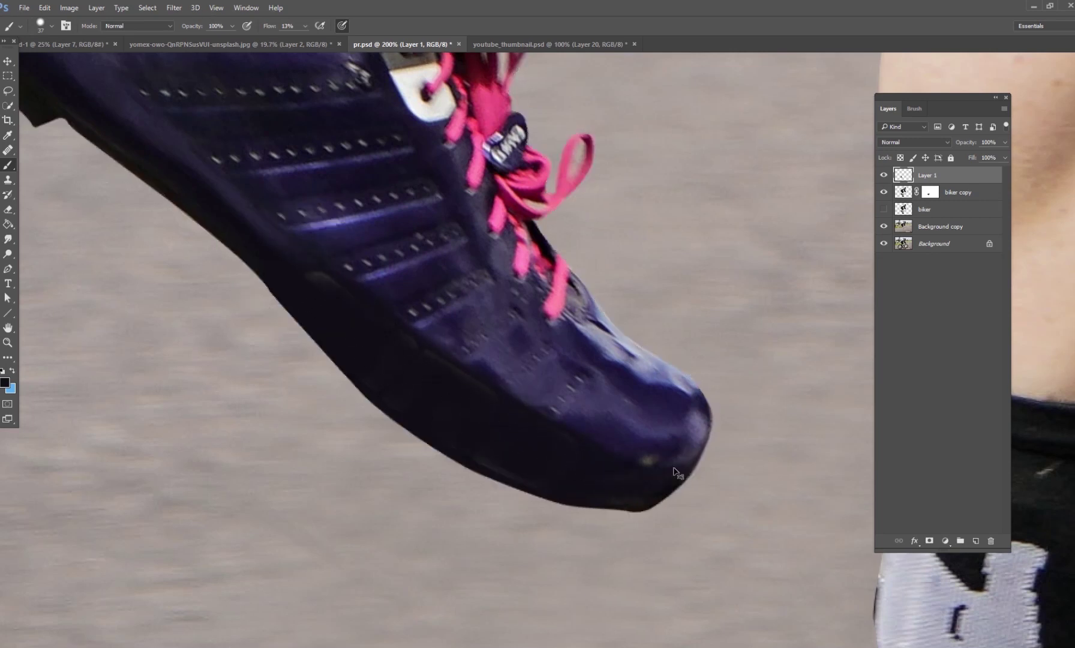
- Blend sampled shoe purples over the darkened side of the rear shoe
key(ctrl+minus)
key(ctrl+minus)
alt+click(456, 341)
drag(463, 340, 506, 372)
alt+click(551, 378)
click(154, 9)
click(152, 25)
key(ctrl+0)
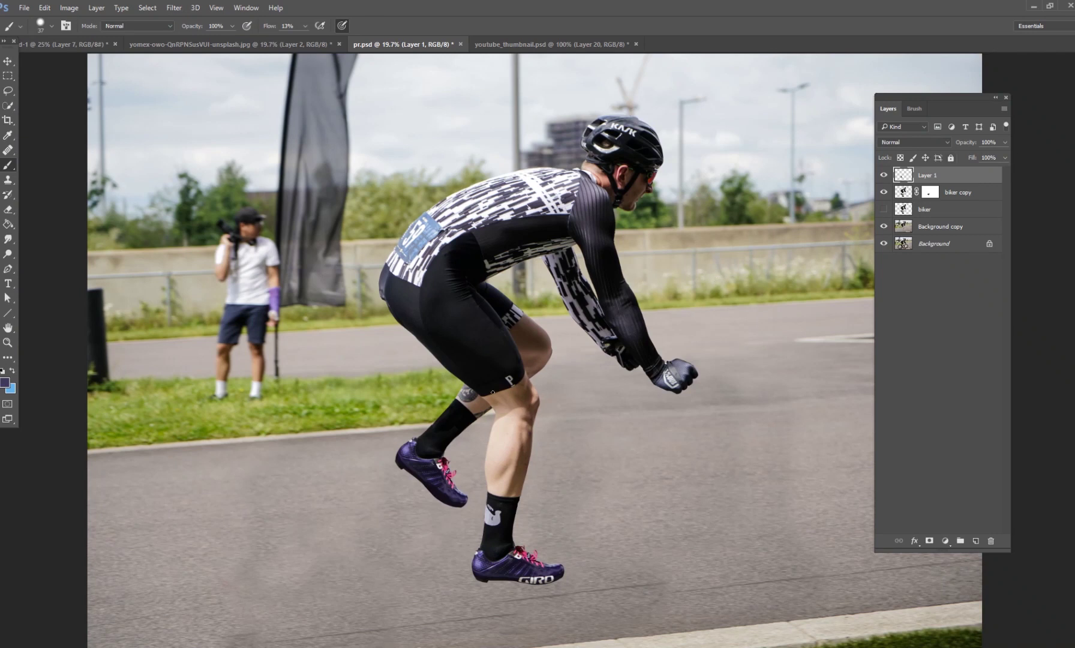
- Create a new empty layer above the copied shoe and choose a neutral dark grey as the foreground colour
key(ctrl+plus)
key(ctrl+plus)
drag(349, 506, 394, 421)
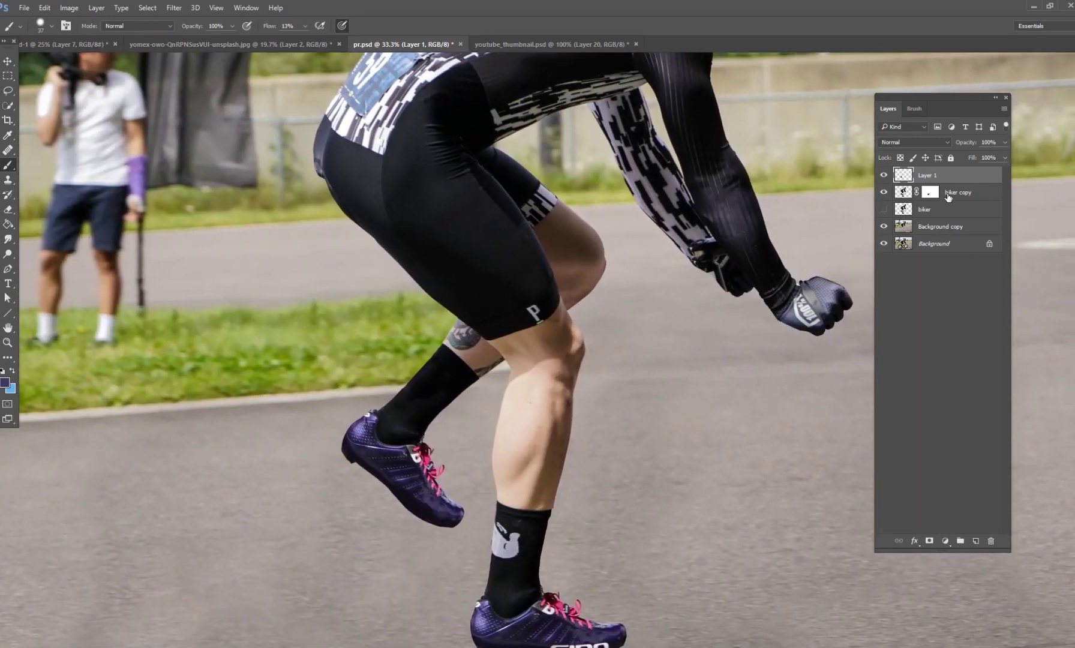
key(ctrl+shift+alt+n)
drag(677, 477, 667, 305)
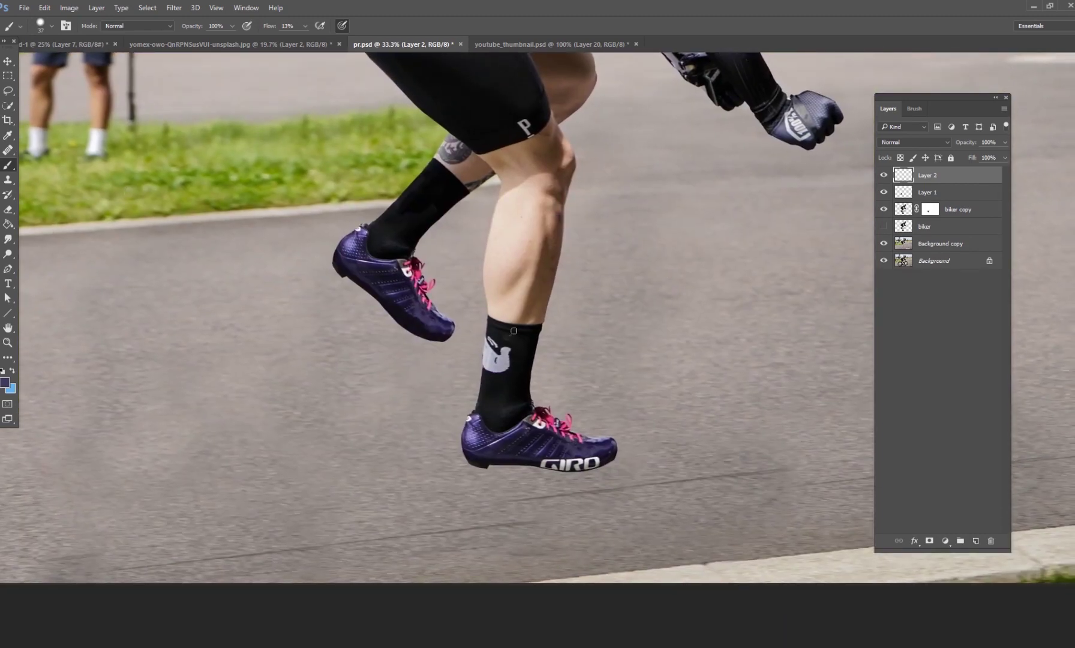
click(6, 384)
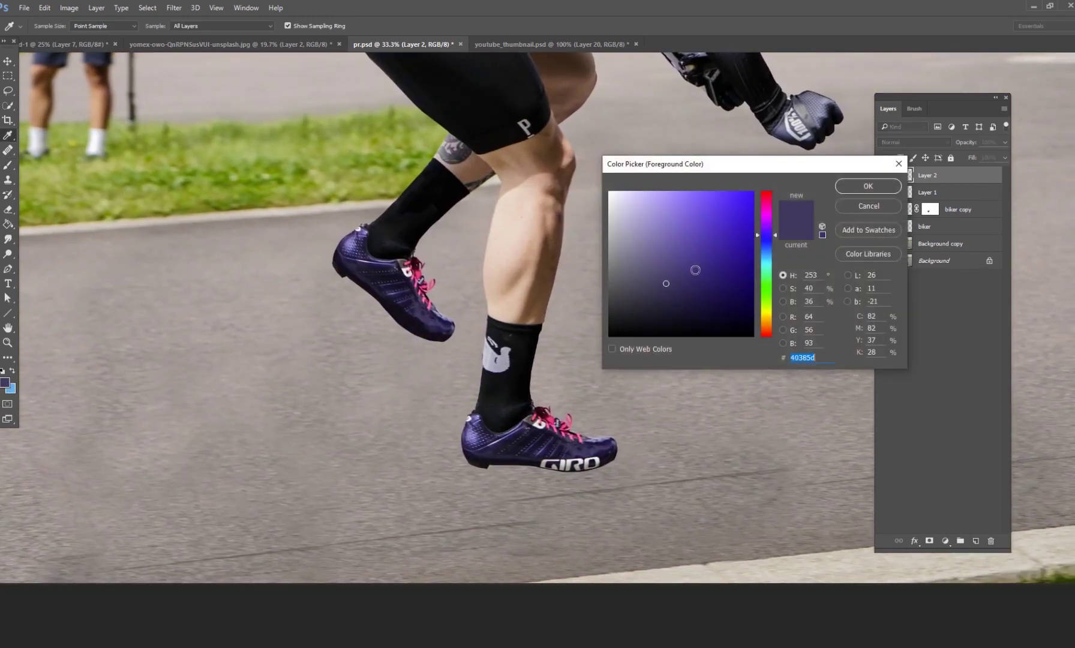
click(847, 187)
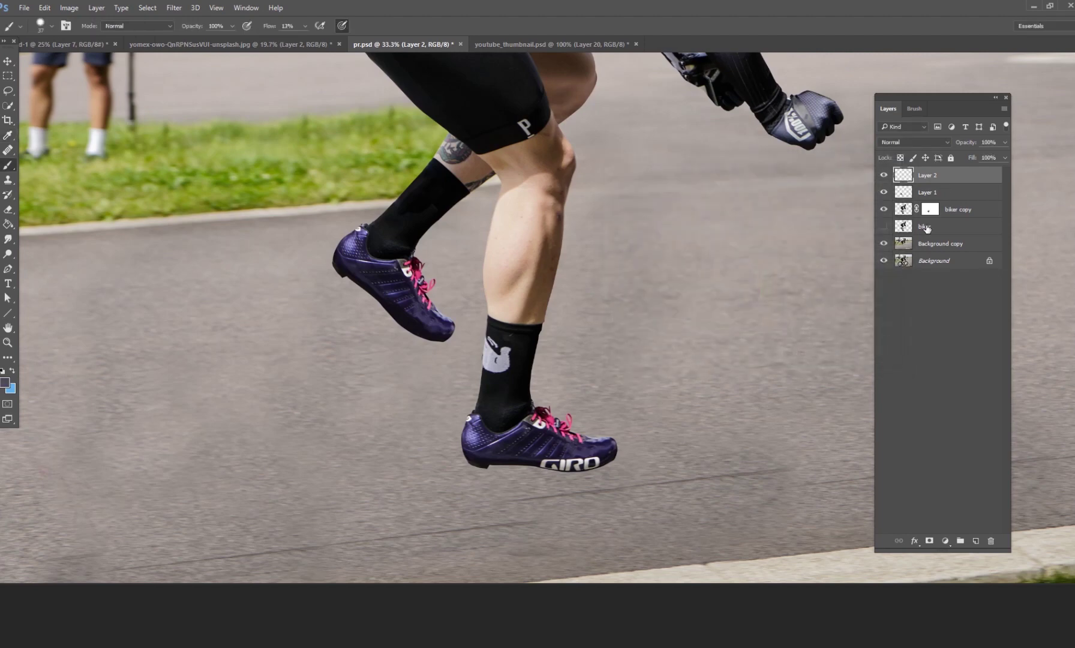
- Duplicate the Background layer to the top of the stack, examine the bicycle's original shadow on the road, and hide the duplicate
drag(926, 265, 976, 540)
drag(960, 260, 924, 171)
scroll(610, 492, down, 3)
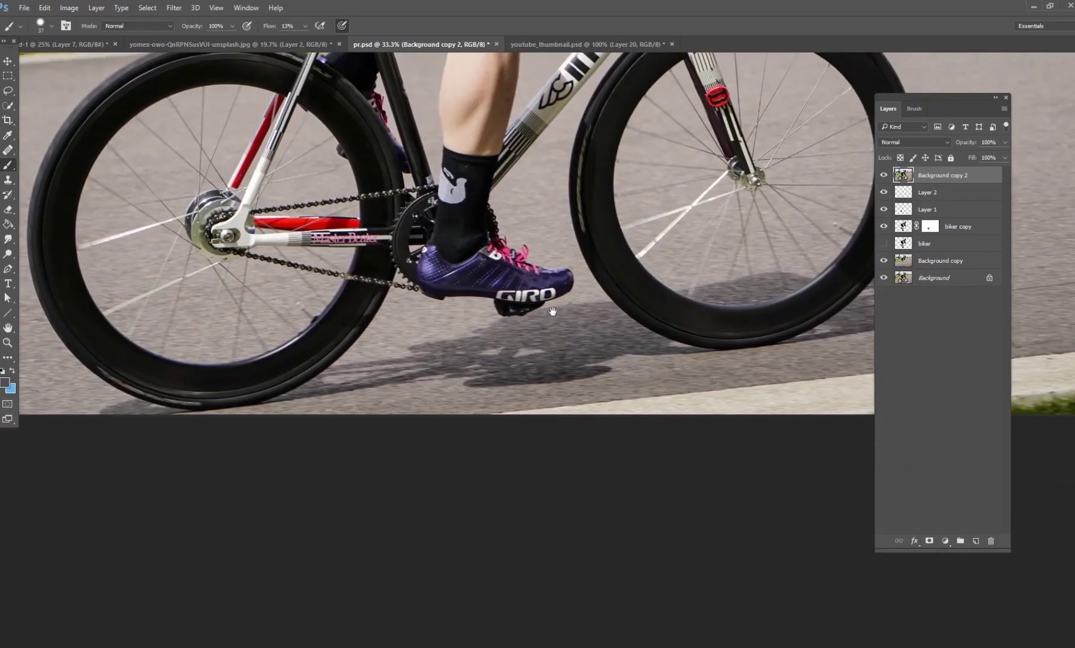
drag(571, 344, 442, 377)
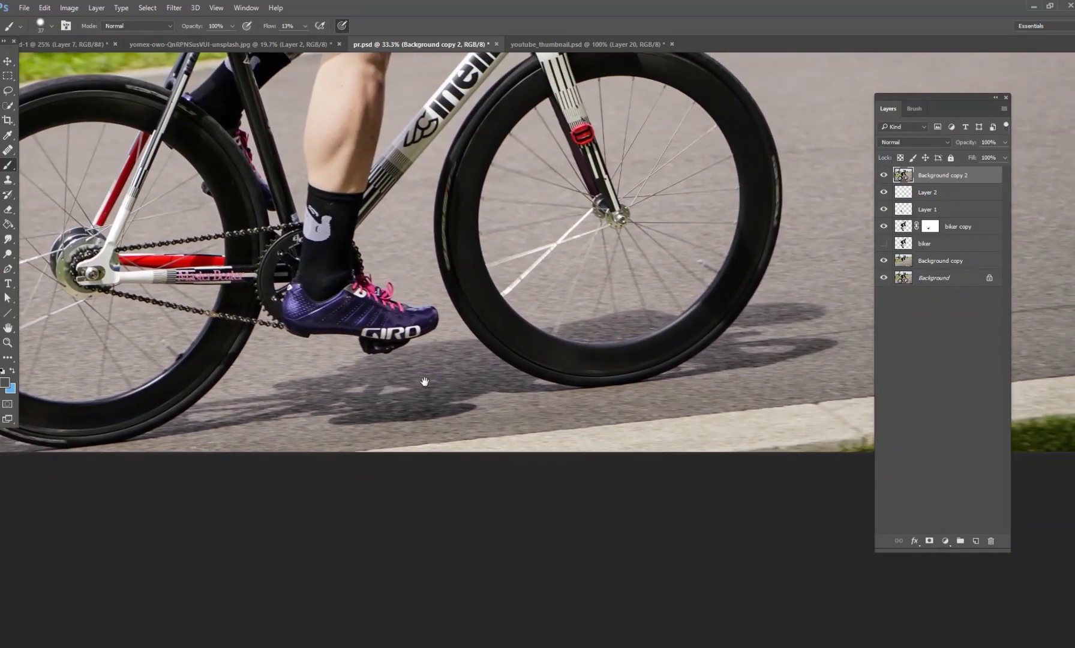
drag(633, 324, 626, 387)
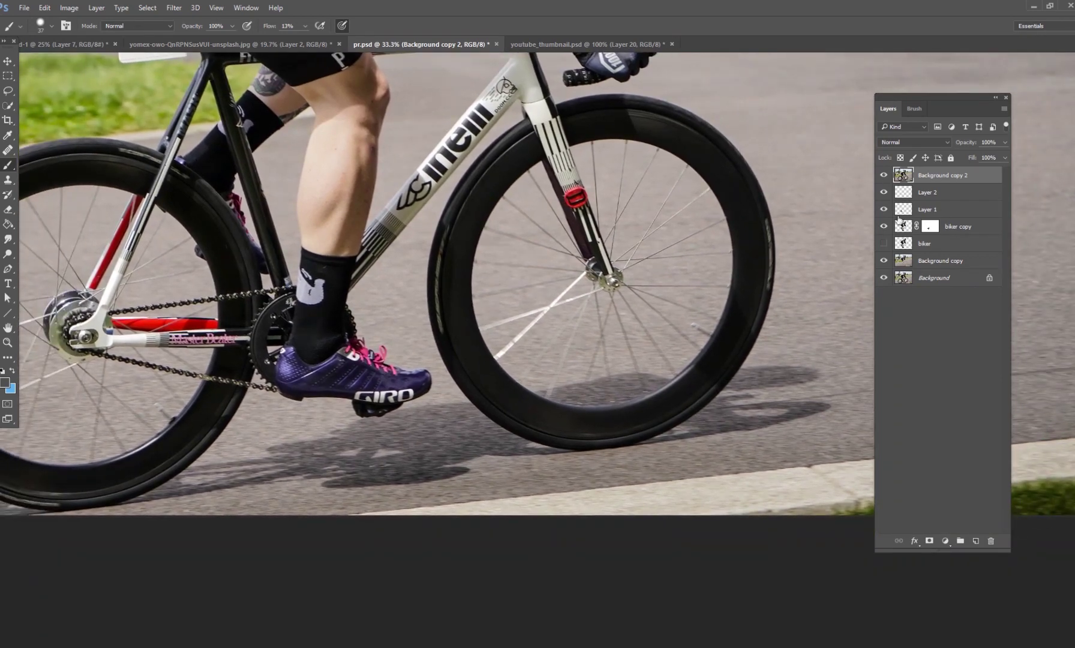
click(883, 175)
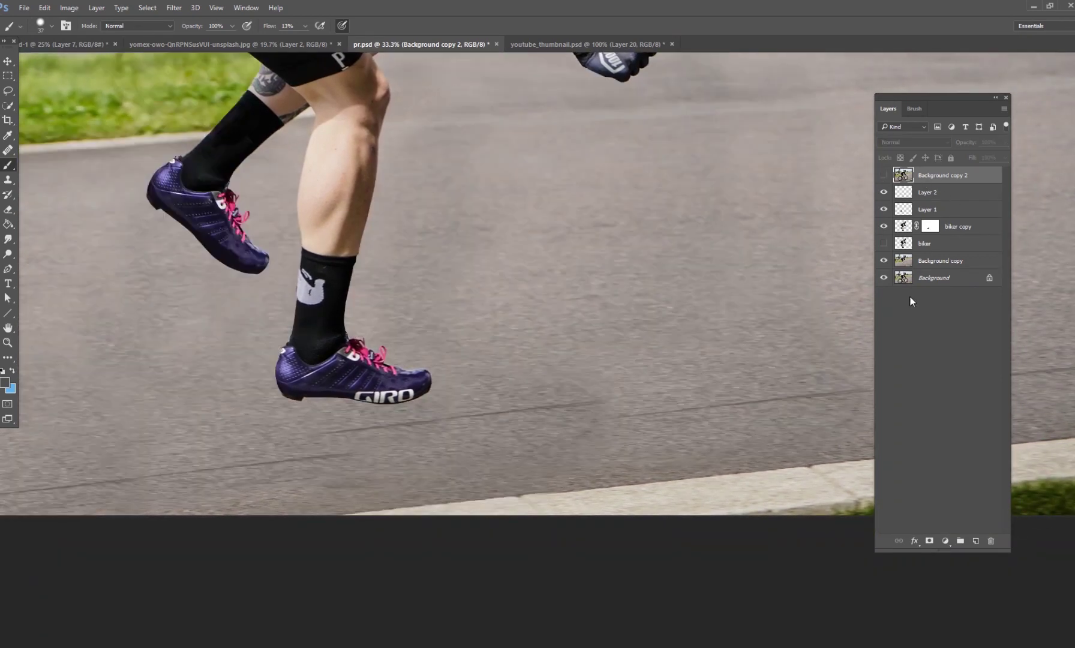
- Set the empty Layer 2 to Multiply, choose grey 5e5e5e as the foreground colour, and lower the brush flow to 4%
click(927, 192)
click(913, 142)
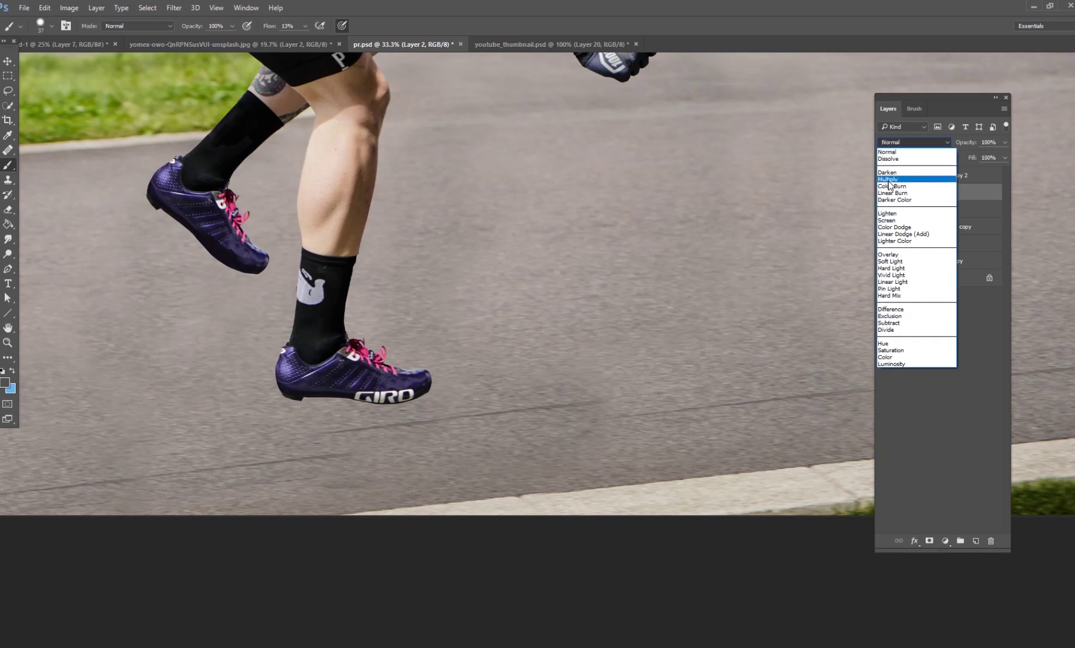
click(889, 180)
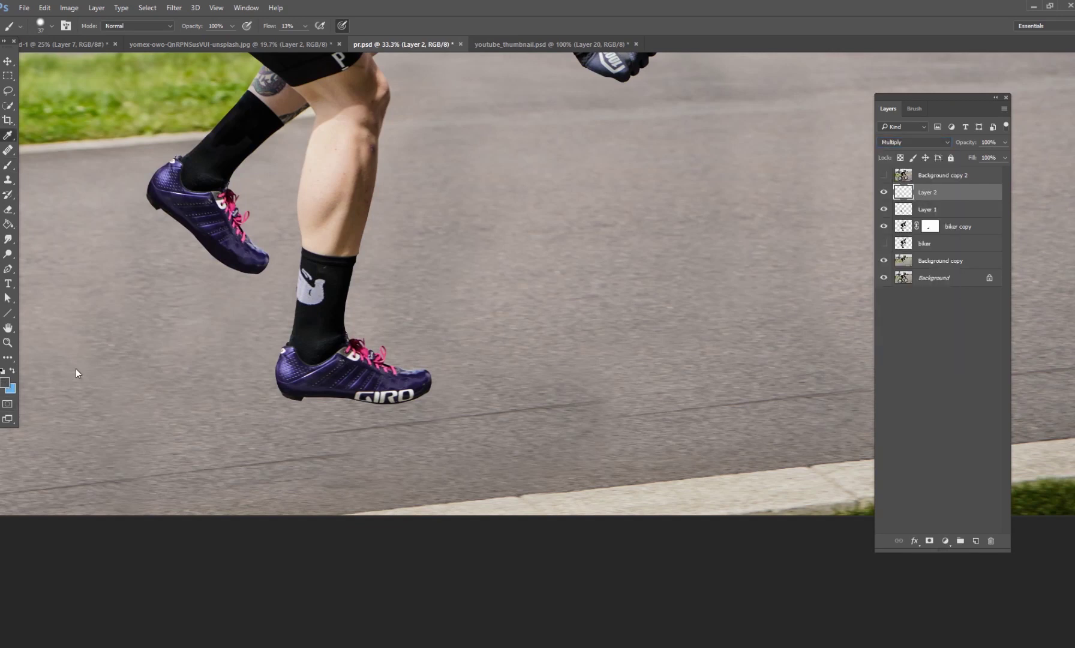
click(5, 382)
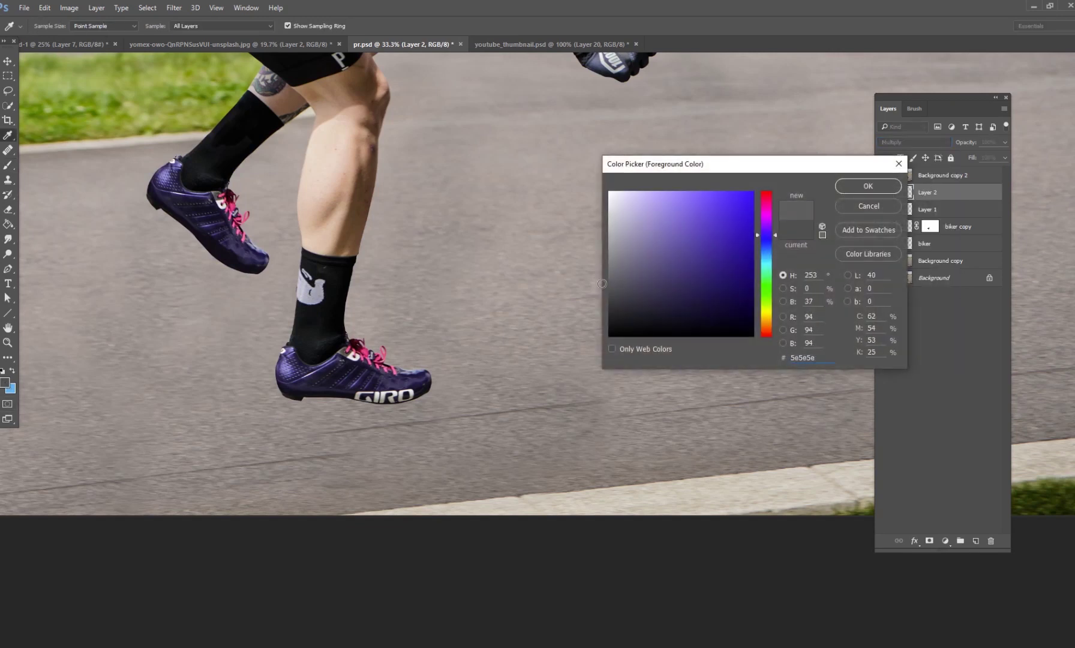
click(845, 188)
click(305, 26)
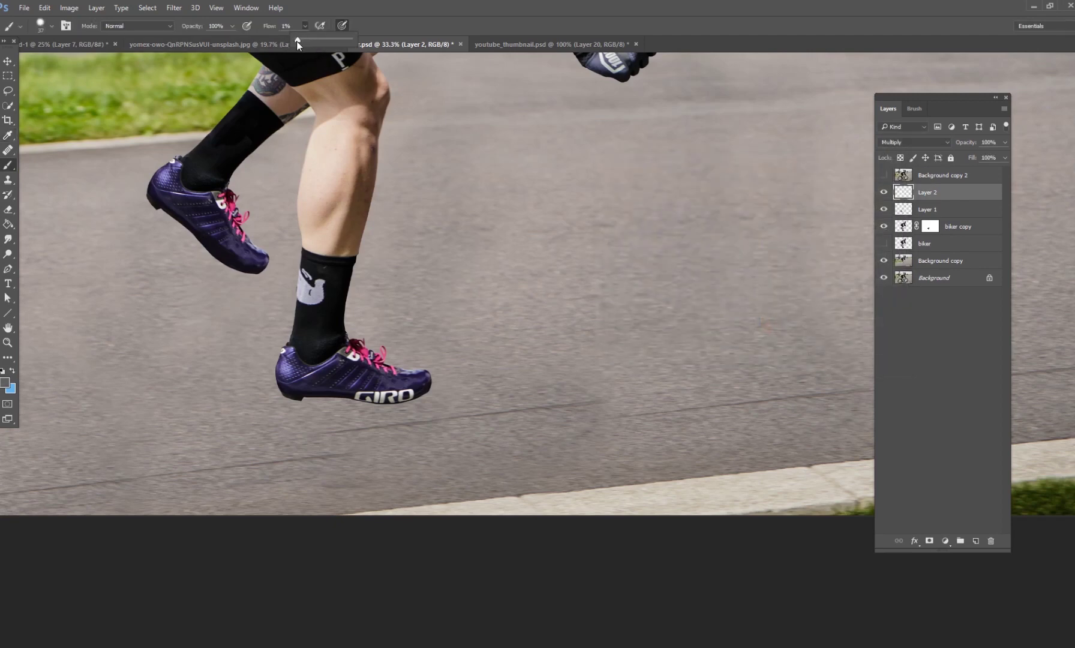
- Paint a faint shadow on the road beneath the front shoe and enlarge the brush to 83 px
key(ctrl+minus)
key(ctrl+minus)
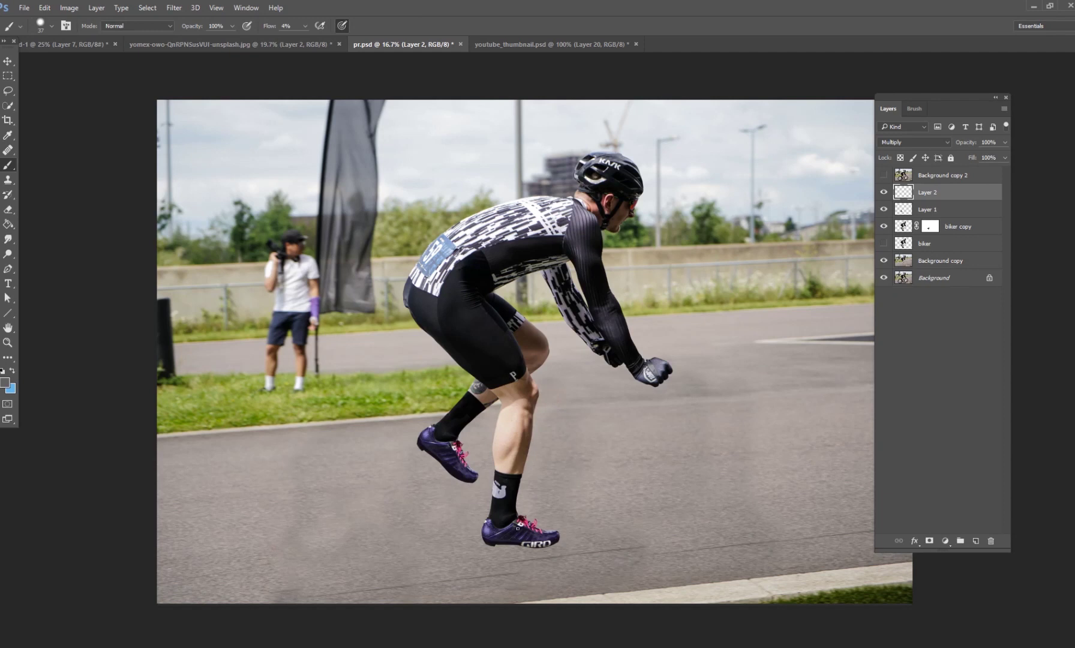
right_click(542, 524)
click(530, 562)
right_click(682, 521)
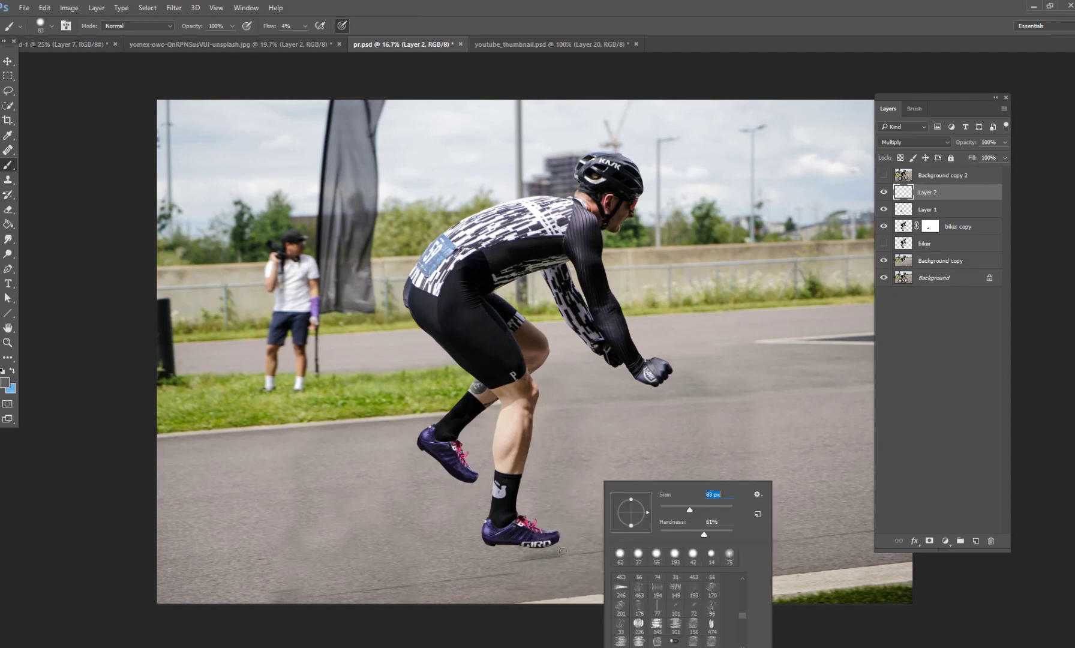
key(Return)
- Extend the faint shadow forward along the road from the front shoe and enlarge the brush to 143 px
right_click(624, 528)
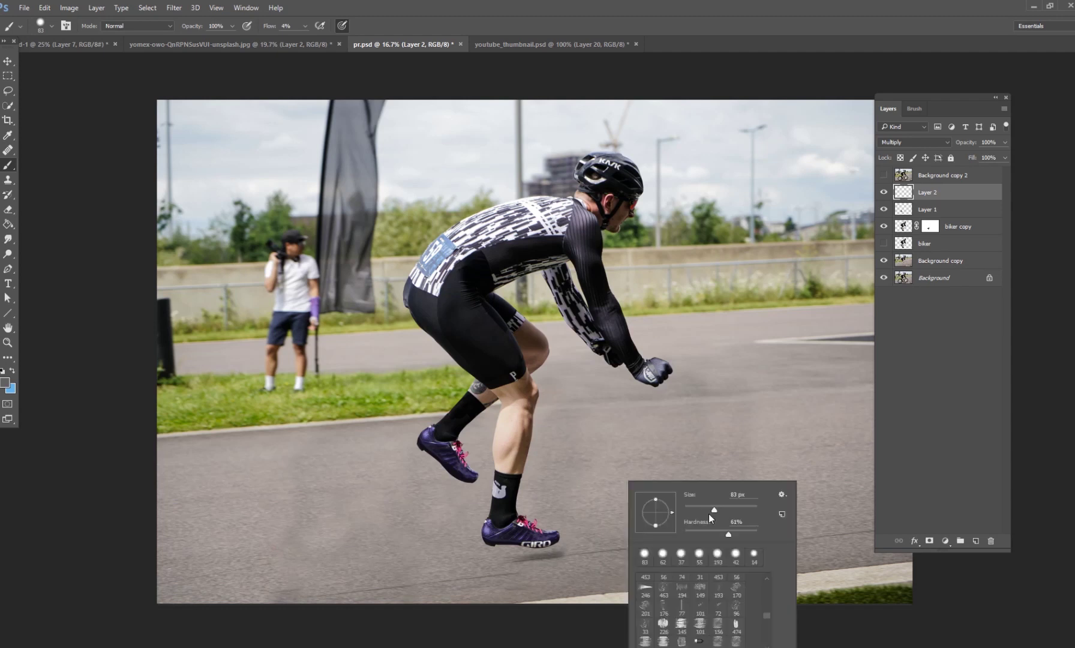
key(Return)
mouse_move(602, 551)
mouse_down()
mouse_move(666, 538)
mouse_move(654, 512)
mouse_up()
right_click(553, 539)
key(Return)
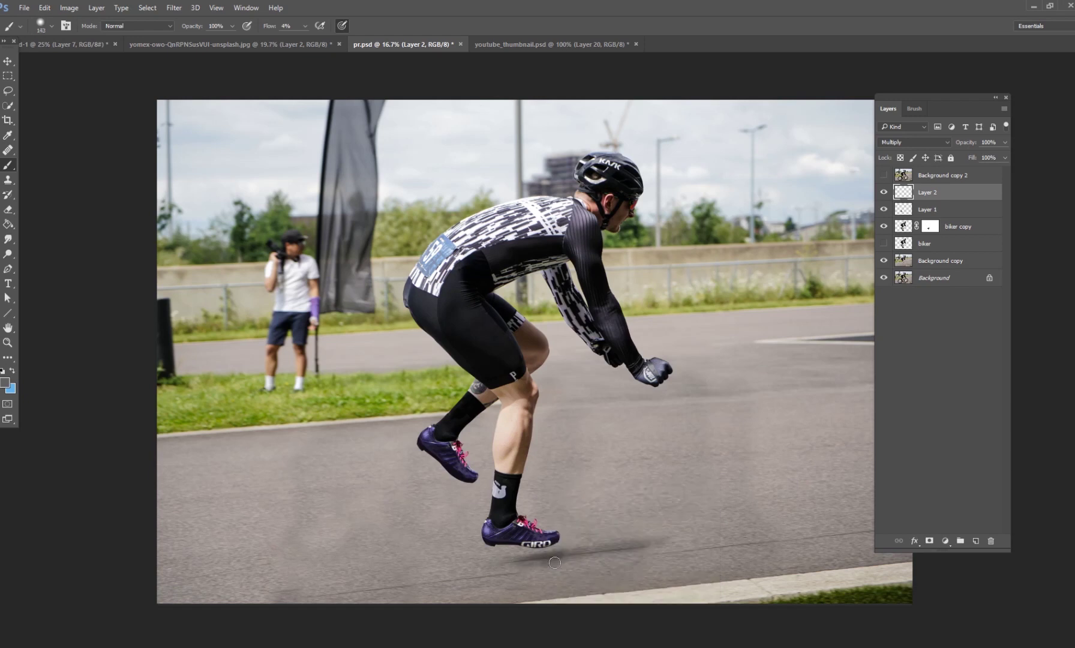
- Widen the shadow on the road ahead of the shoe with soft strokes at brush sizes of 199 px and 448 px
right_click(641, 529)
drag(755, 495, 765, 496)
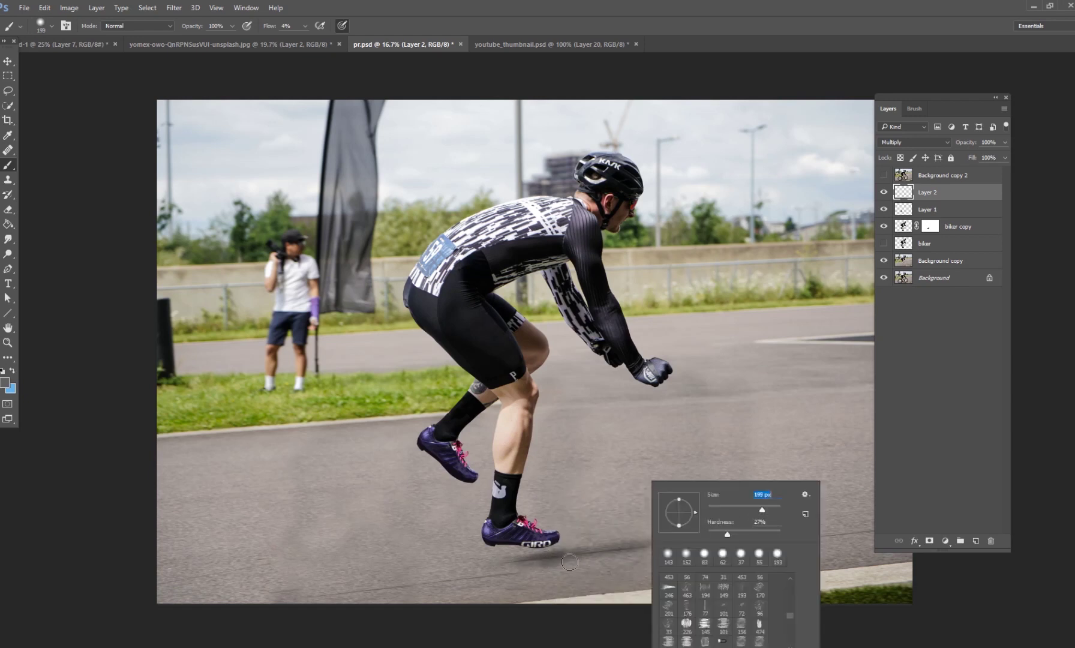
key(Return)
mouse_move(568, 546)
mouse_down()
mouse_move(634, 530)
mouse_move(702, 540)
mouse_move(636, 538)
mouse_up()
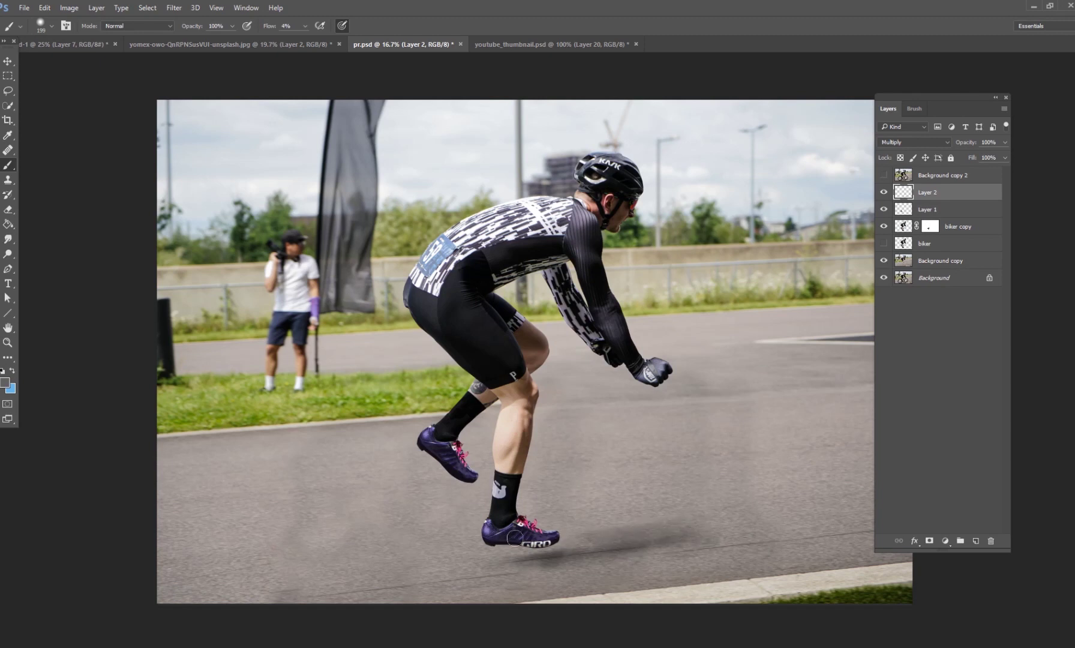
right_click(644, 544)
key(Return)
mouse_move(644, 543)
mouse_down()
mouse_move(711, 519)
mouse_move(676, 536)
mouse_move(658, 520)
mouse_up()
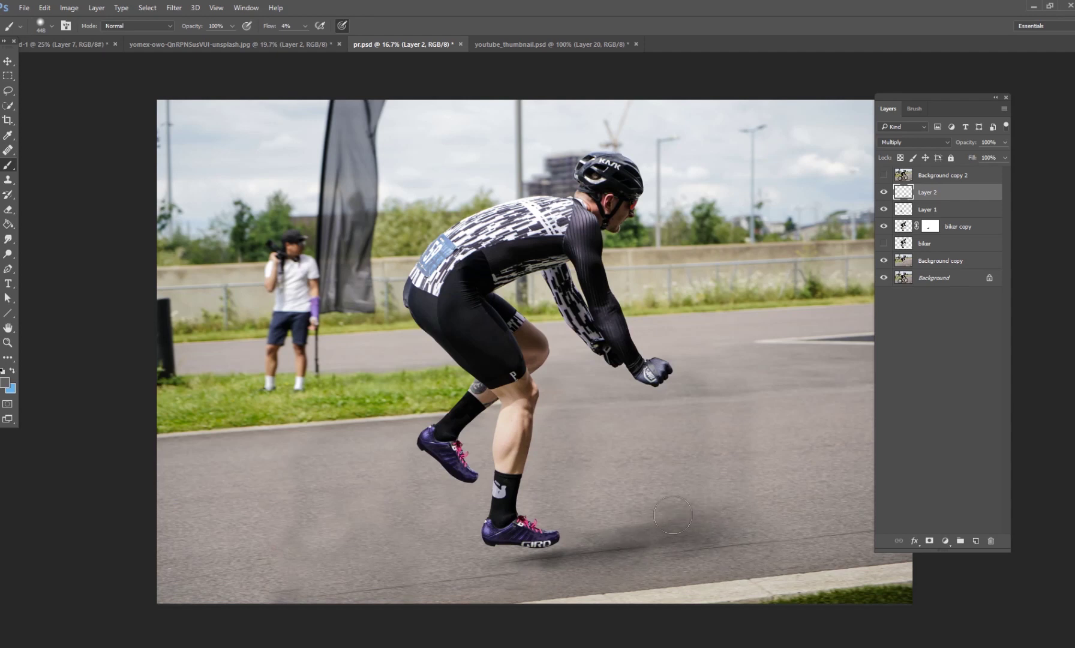
- Darken the middle of the road shadow with a 177 px brush and reduce the brush to 108 px for its narrow end
right_click(658, 520)
drag(811, 510, 797, 510)
drag(649, 527, 638, 543)
right_click(540, 561)
drag(687, 514, 672, 514)
key(Return)
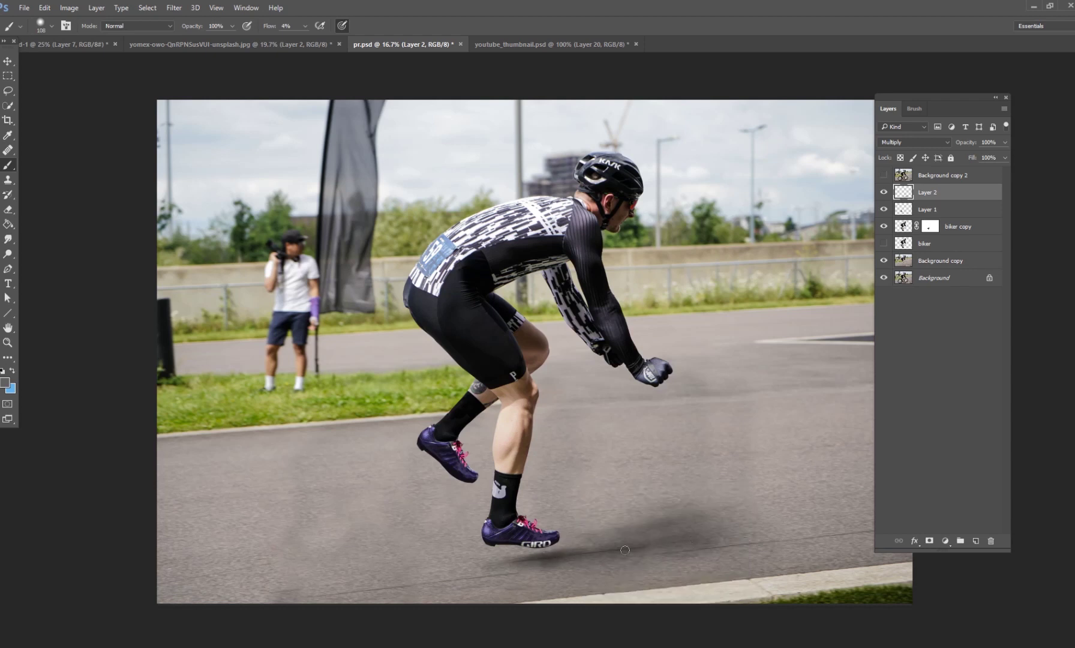
- Enlarge the brush to 401 px and paint broad soft strokes to lengthen the shadow's far end ahead of the rider
right_click(639, 503)
drag(729, 507, 798, 509)
key(Return)
right_click(750, 541)
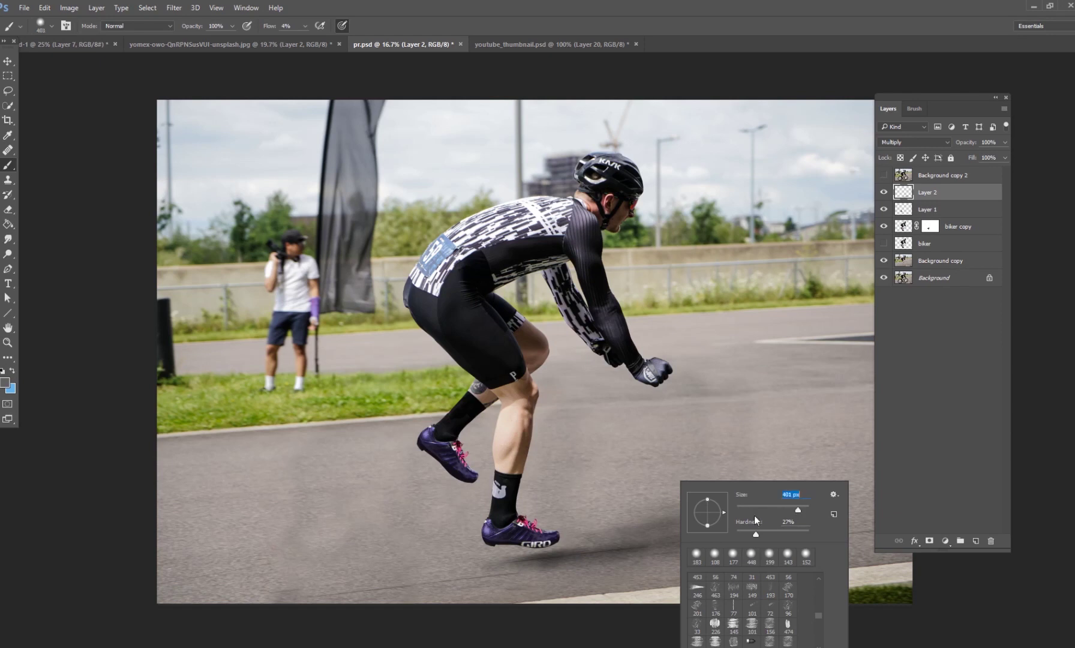
key(Return)
drag(692, 541, 792, 511)
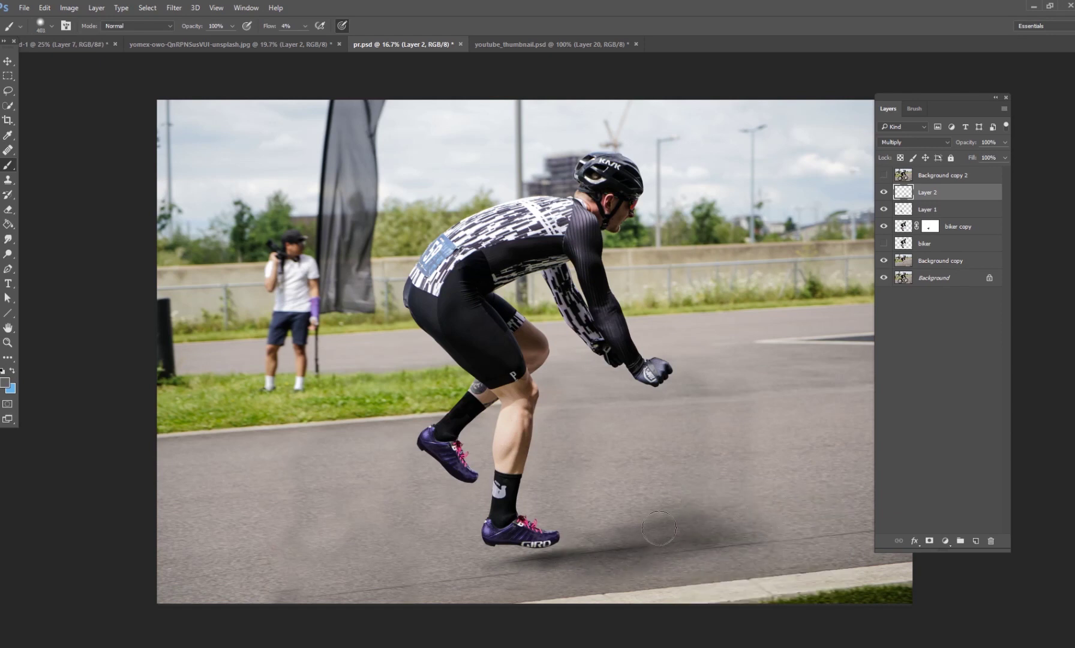
drag(732, 544, 788, 526)
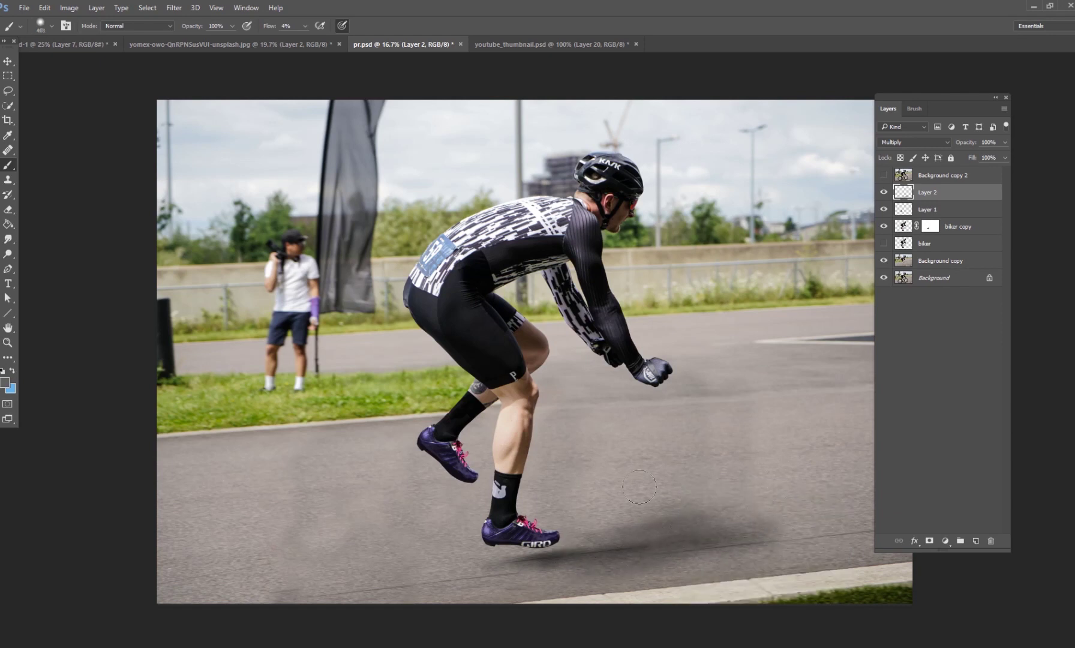
- Add a layer mask to Layer 2 and fade the shadow's outer area with a soft black brush at 432 px
click(930, 542)
right_click(686, 480)
drag(802, 509, 806, 510)
key(Return)
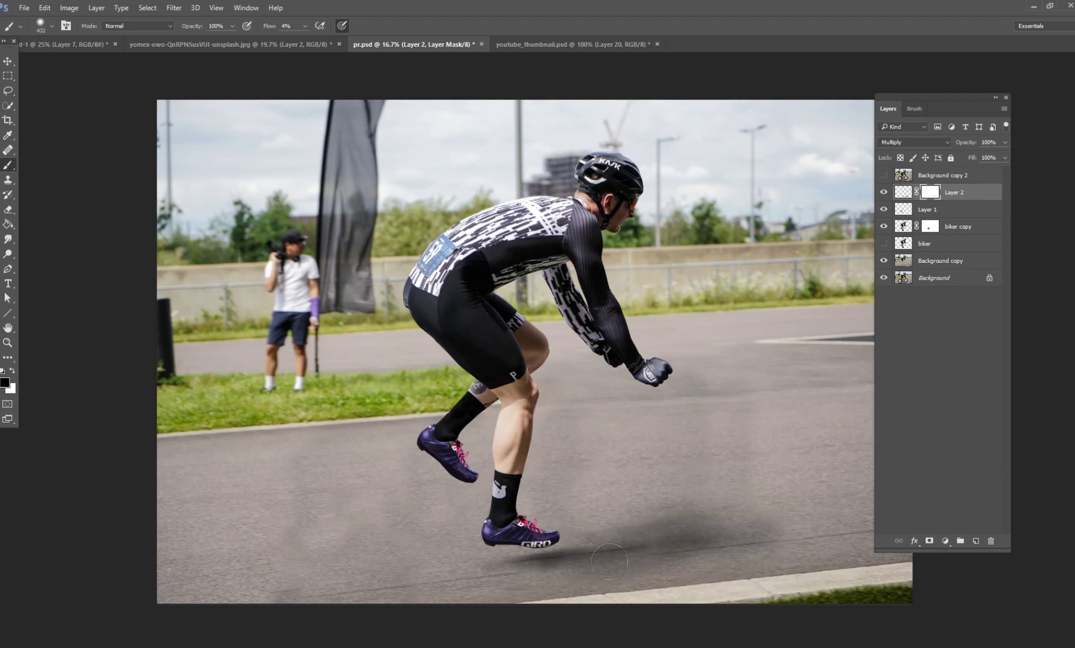
drag(636, 516, 784, 527)
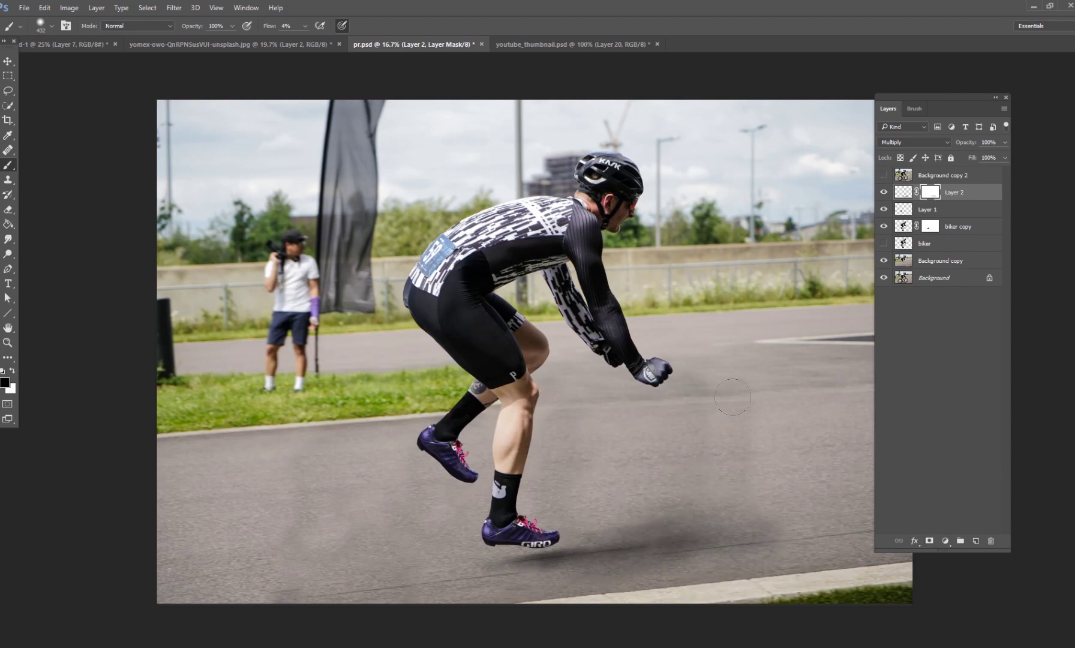
- Compare the edited rider and painted shadow with the original photo by toggling the visibility of Background copy 2
key(ctrl+minus)
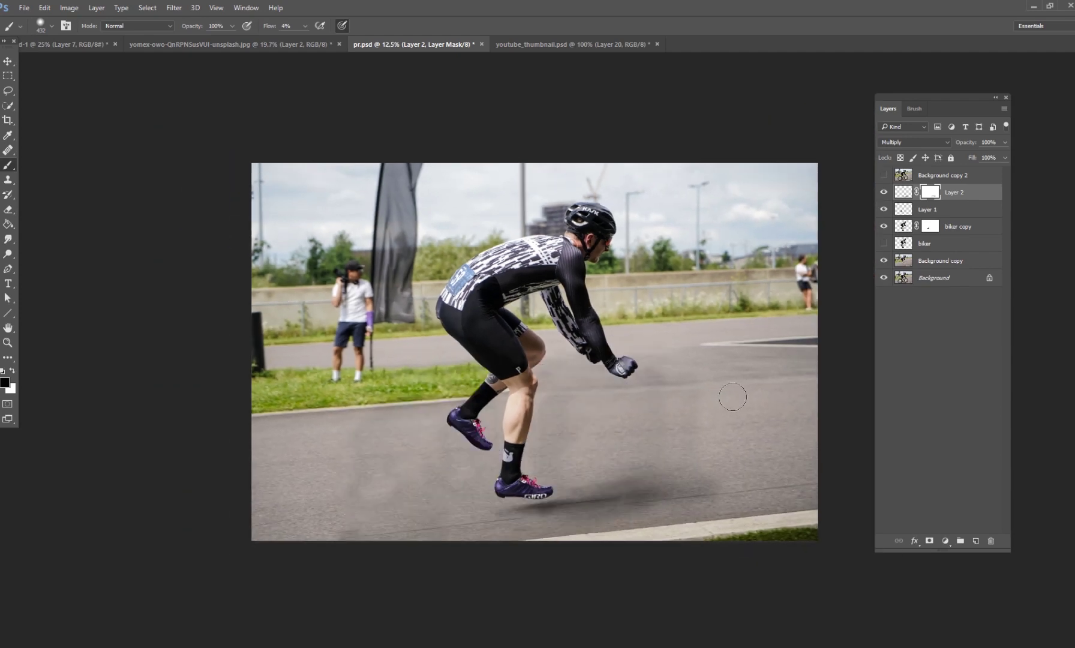
click(934, 279)
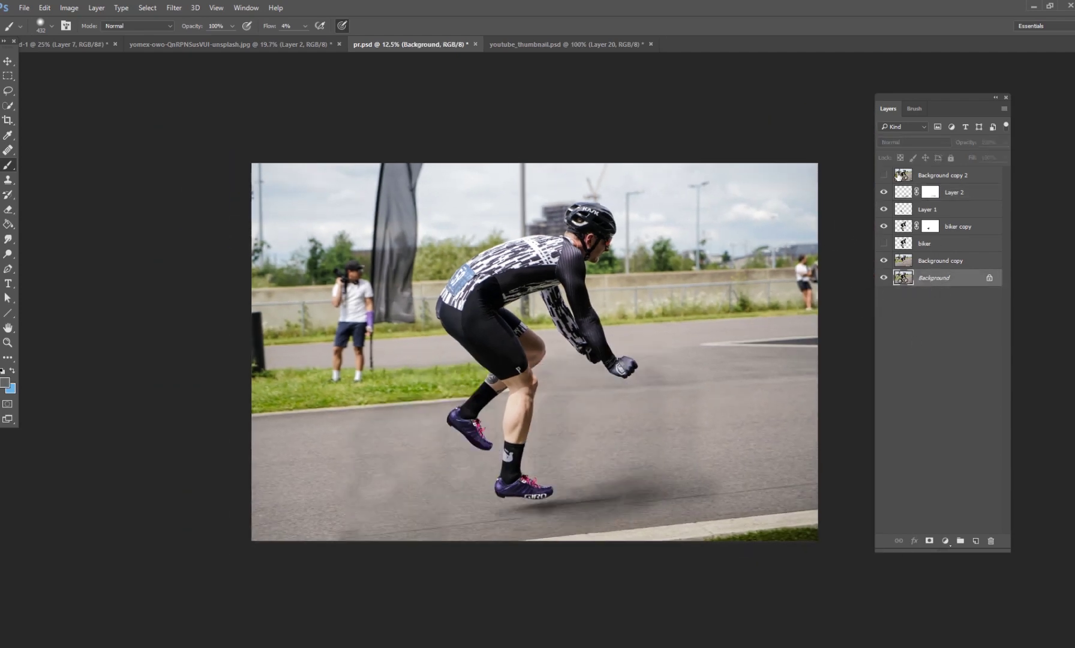
click(884, 177)
click(884, 176)
click(885, 176)
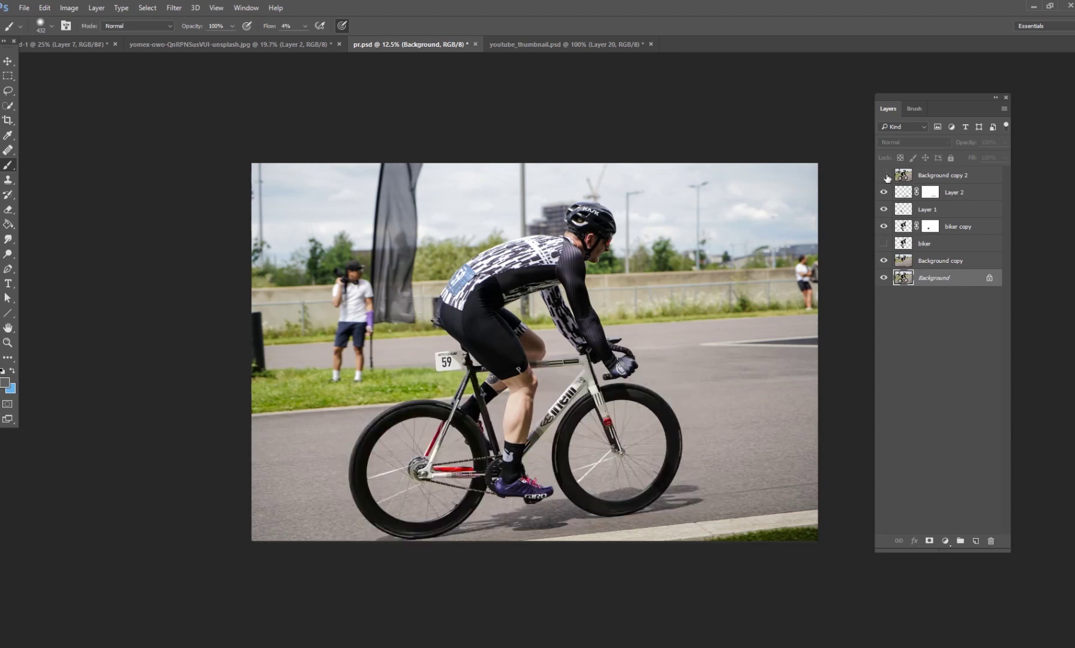
click(884, 176)
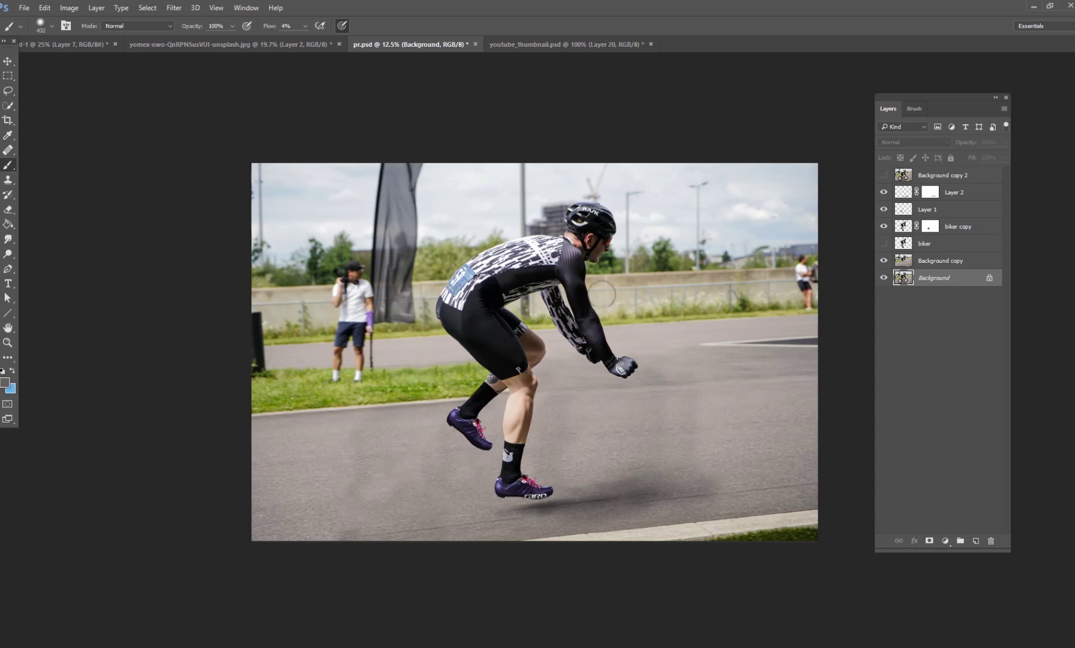
drag(883, 191, 884, 175)
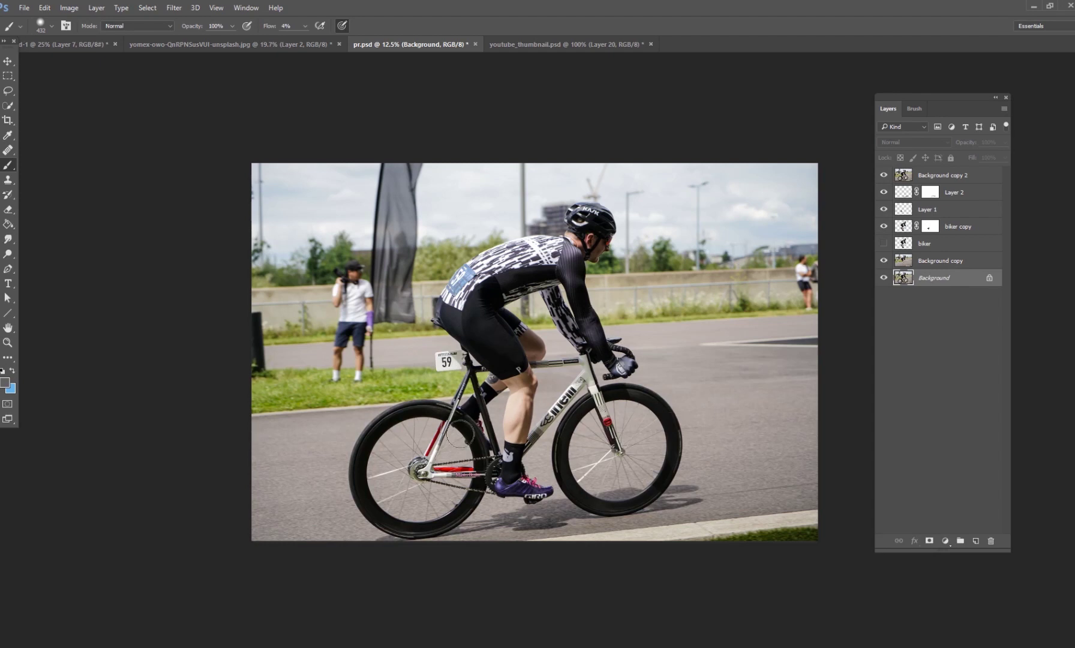
key(ctrl+plus)
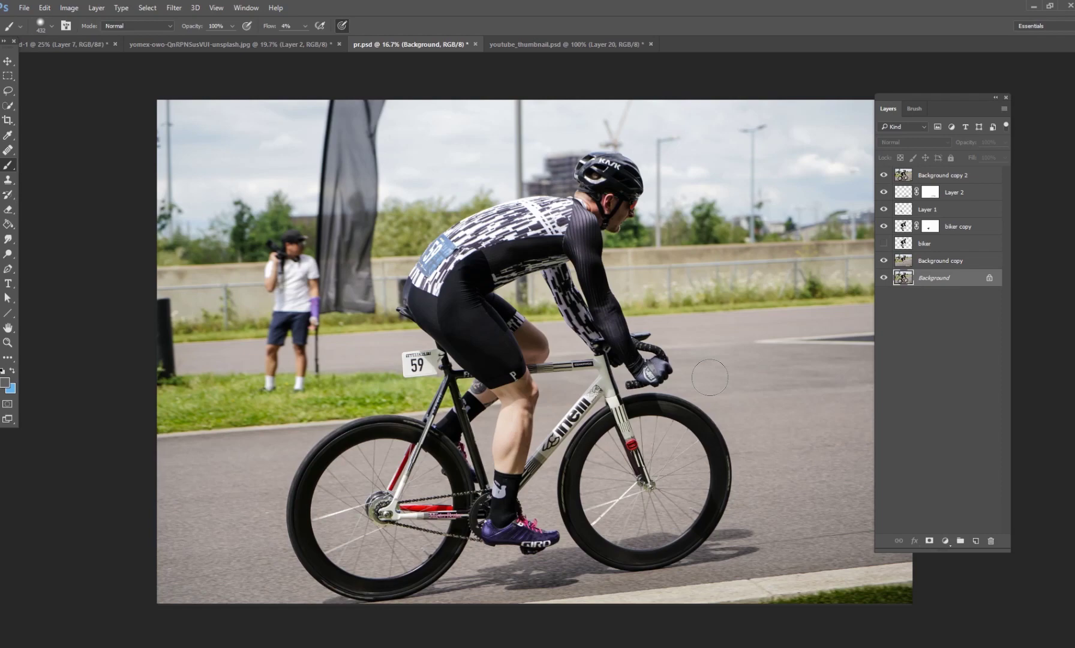